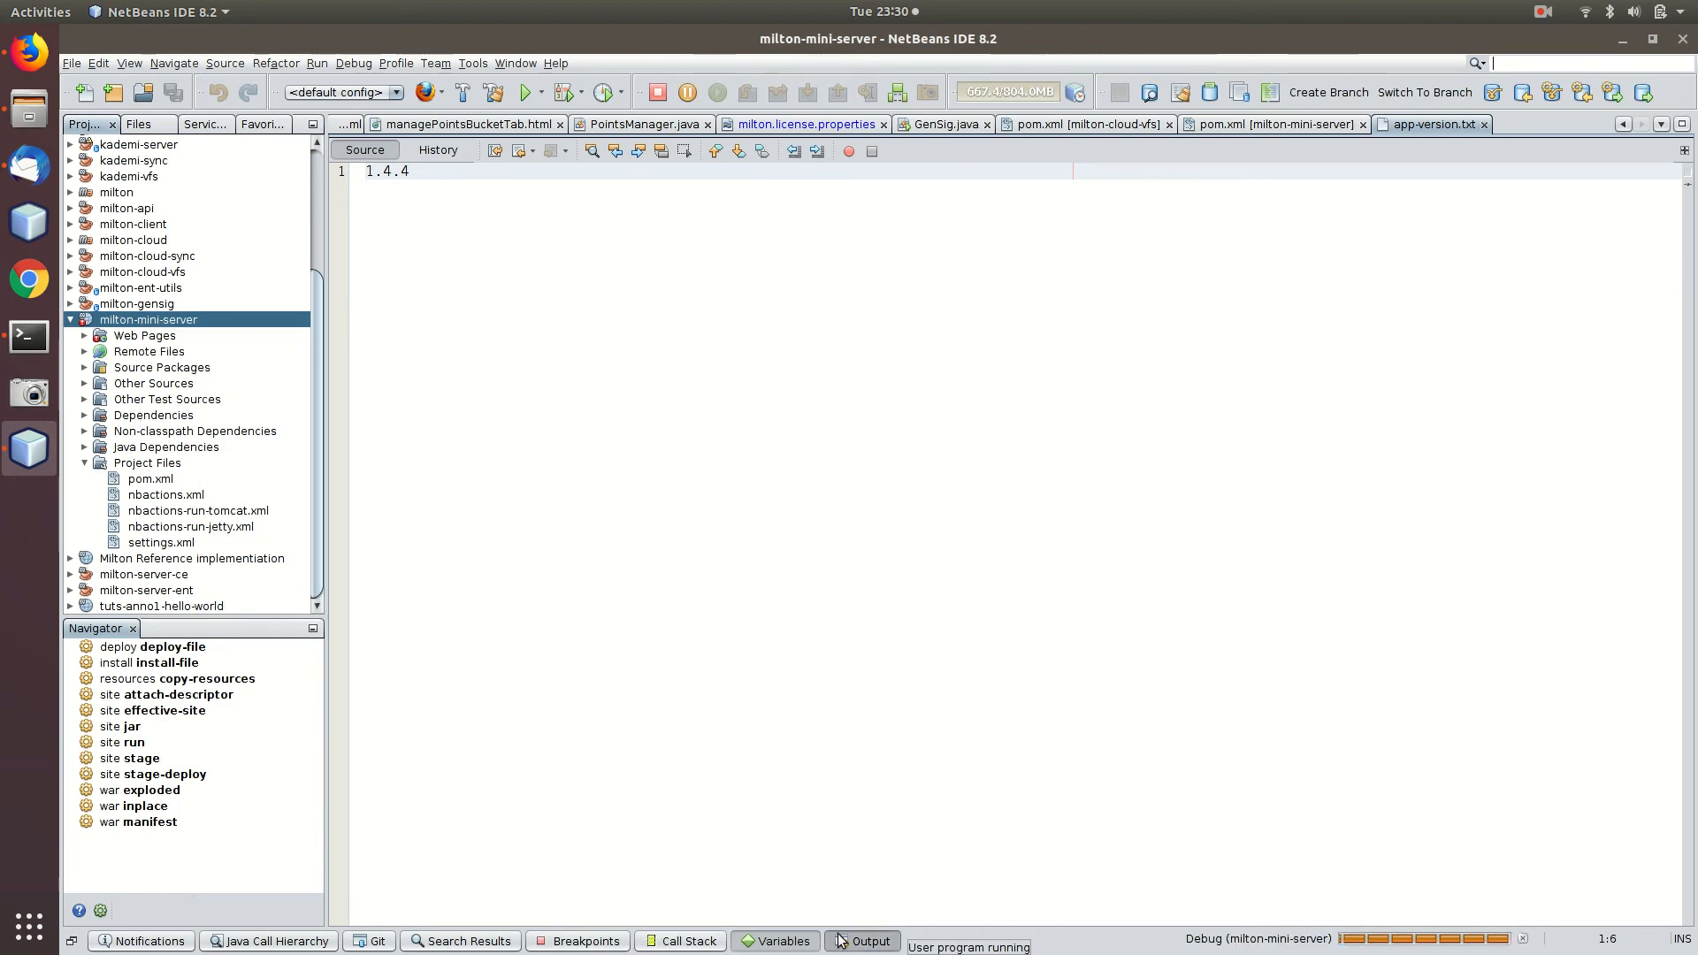
Show the milton-mini-server debug log, close the milton2 tab, and highlight the license found and expiry lines.
left_click(866, 943)
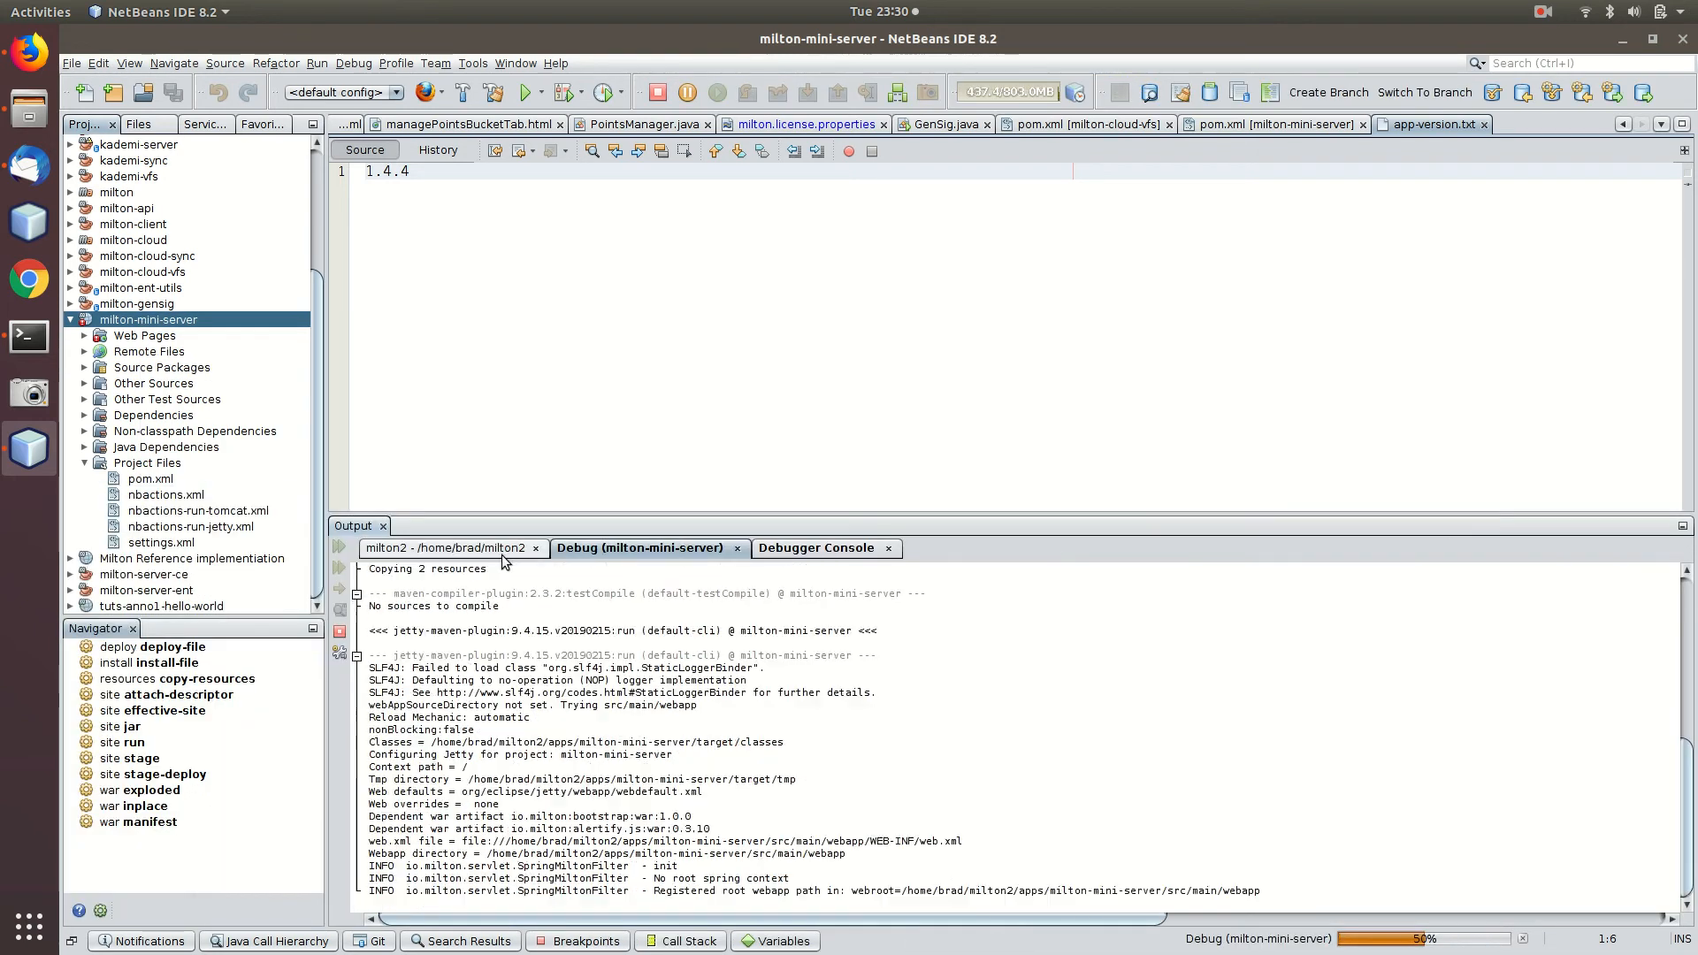
left_click(535, 549)
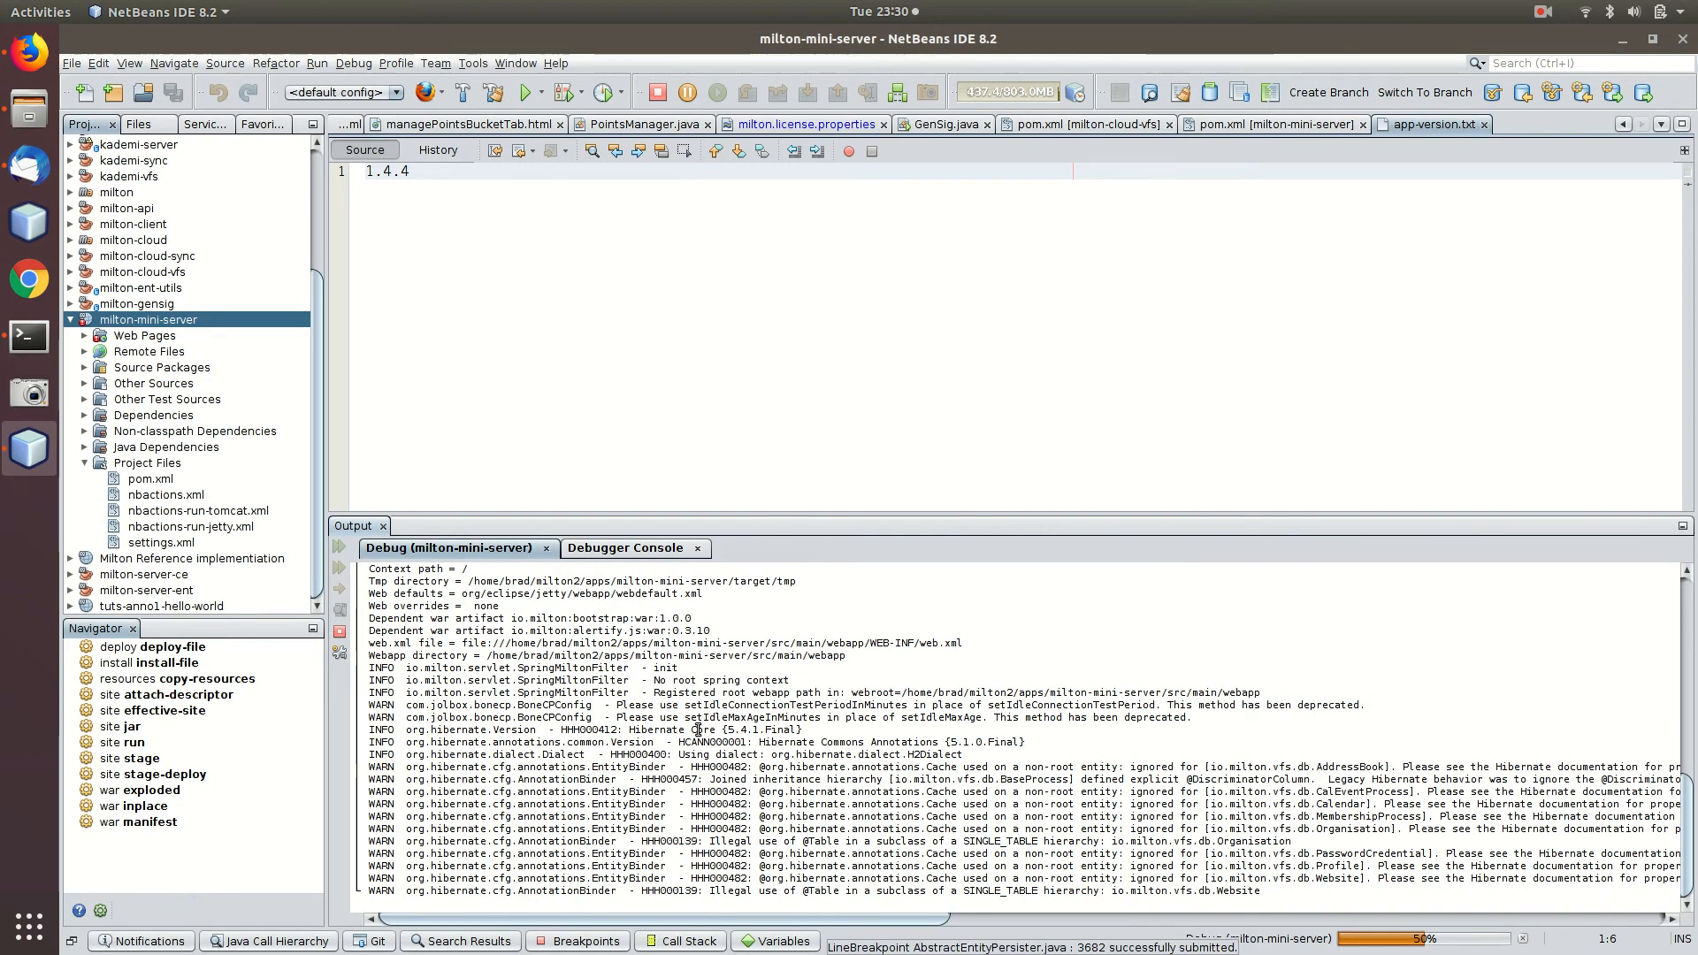
scroll(629, 680, "up", 9)
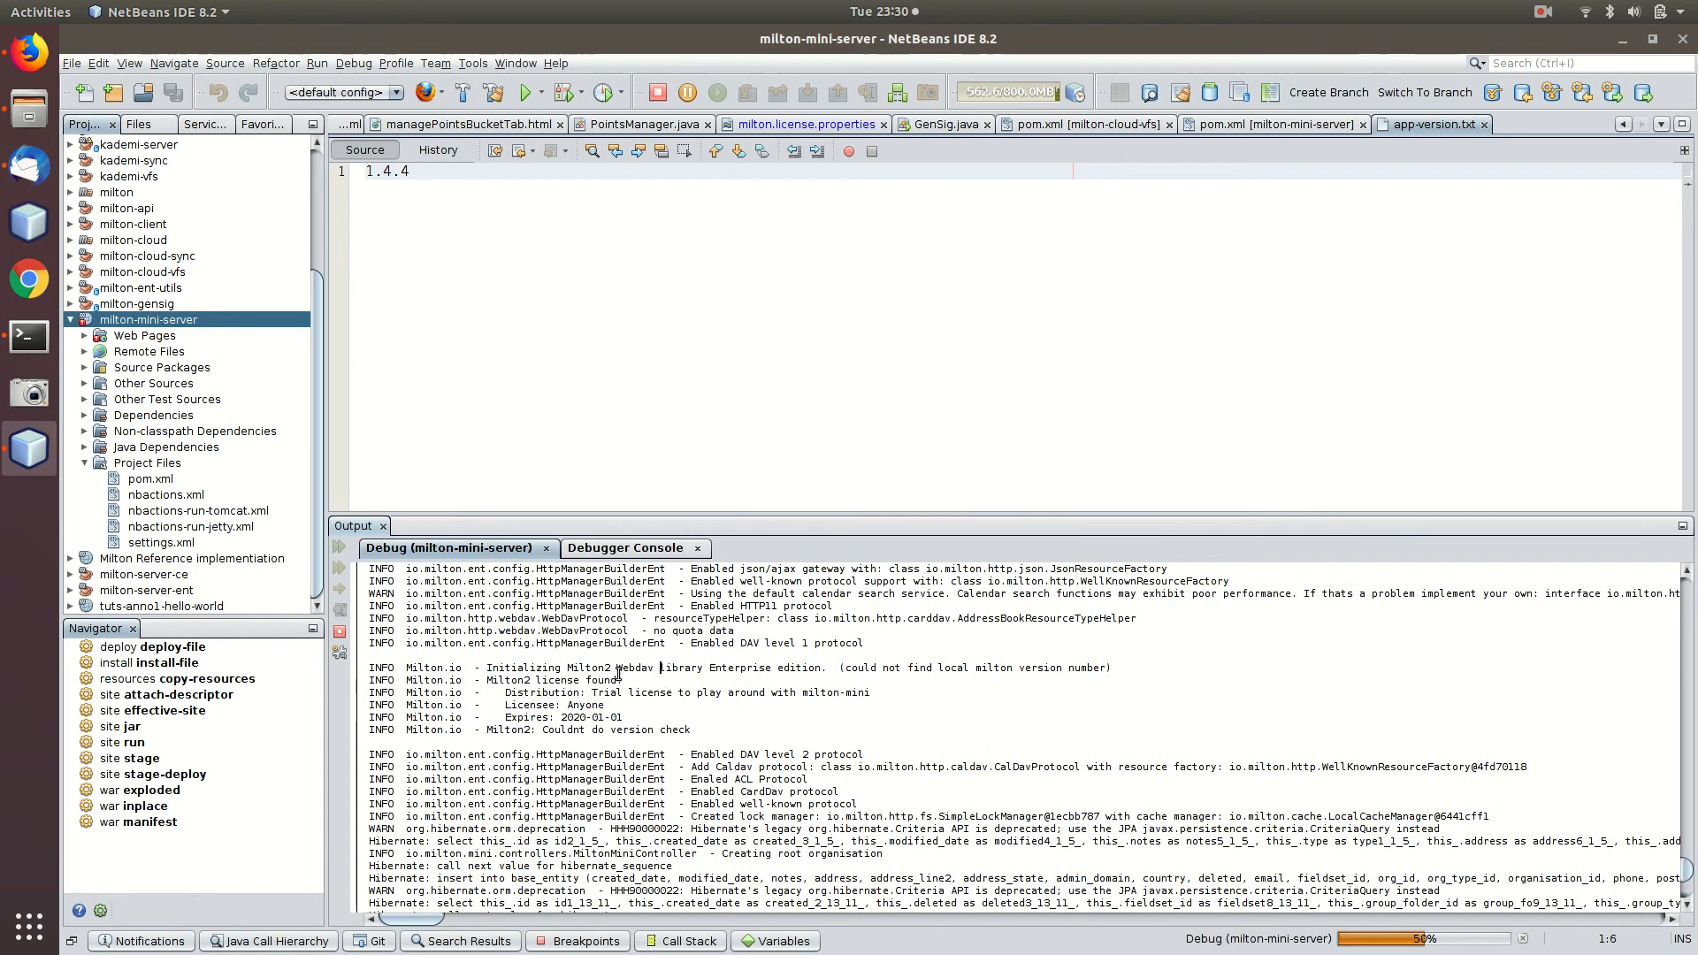
left_click_drag(692, 731, 582, 692)
left_click(406, 665)
left_click(582, 691)
left_click(657, 679)
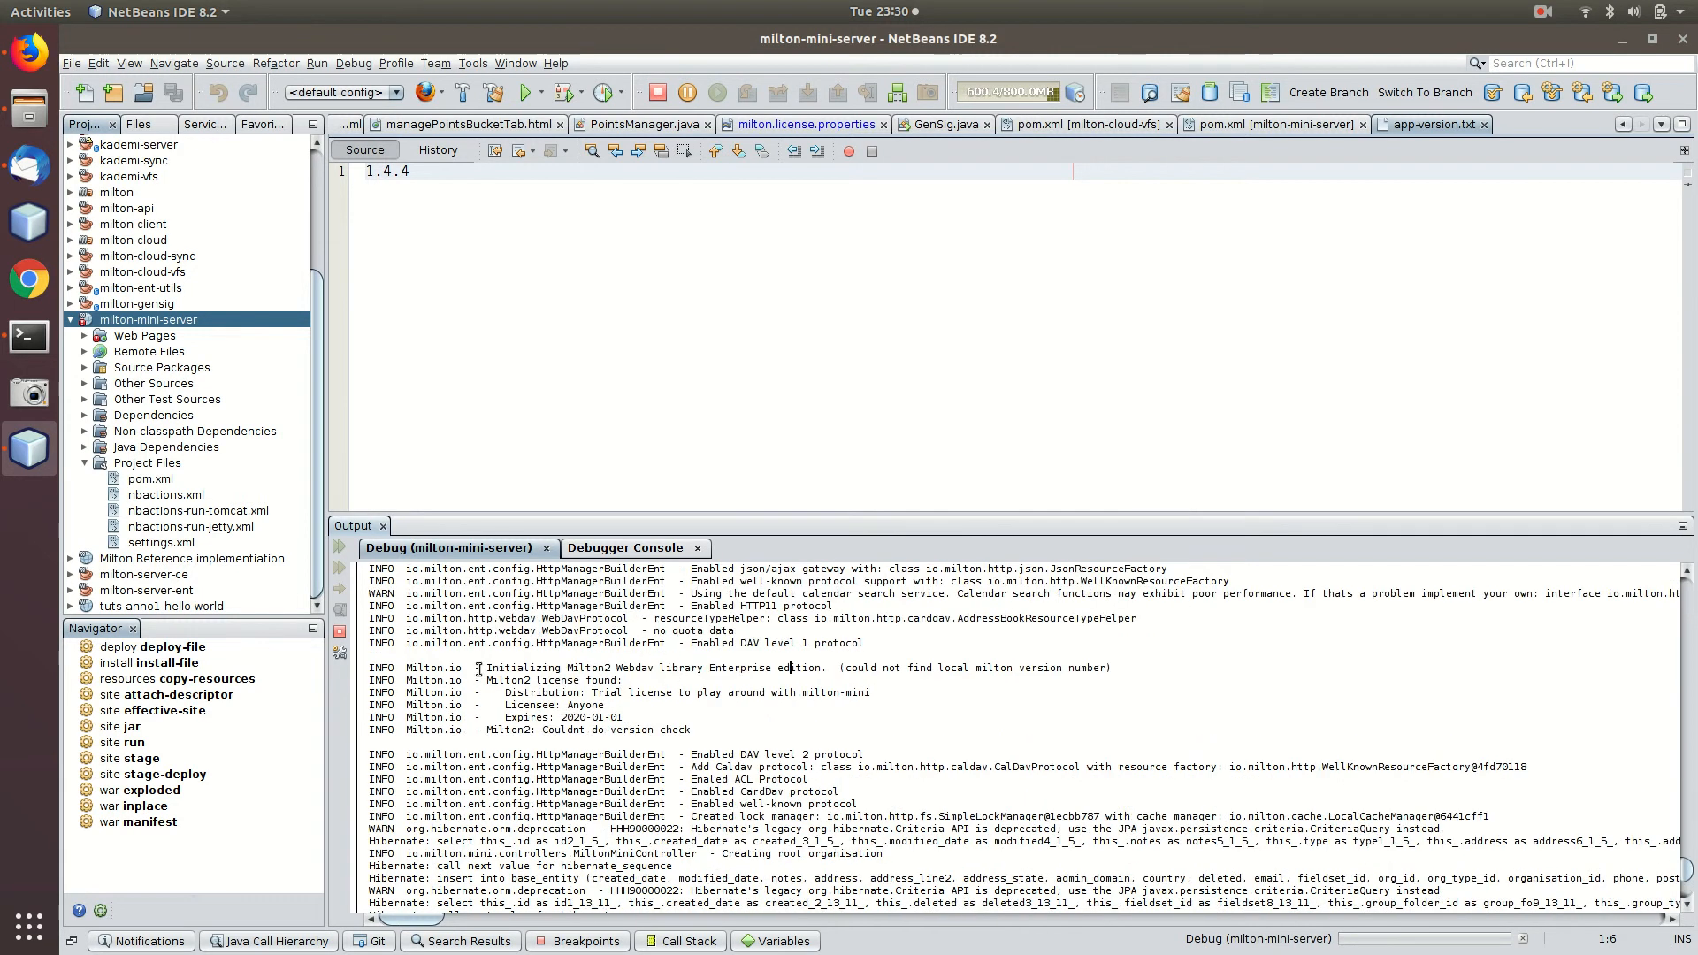
left_click(650, 718)
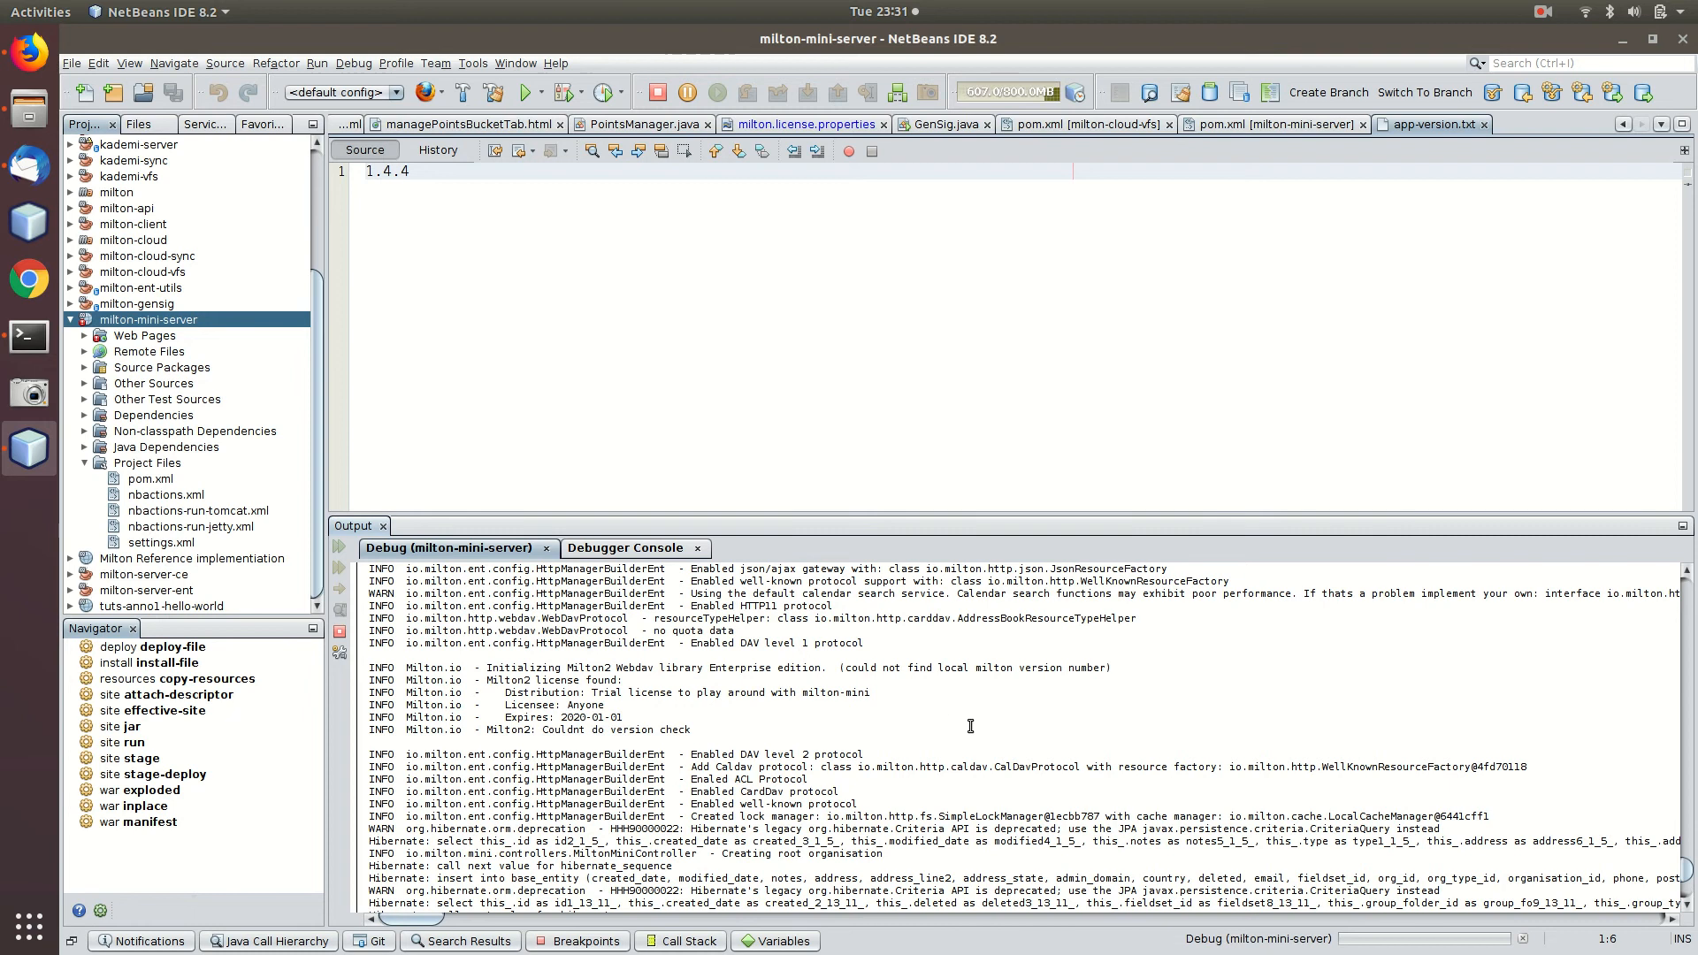
Highlight the WARN and hibernate lines, then the closing 'Started Jetty Server' INFO lines.
scroll(816, 770, "down", 4)
scroll(699, 669, "down", 4)
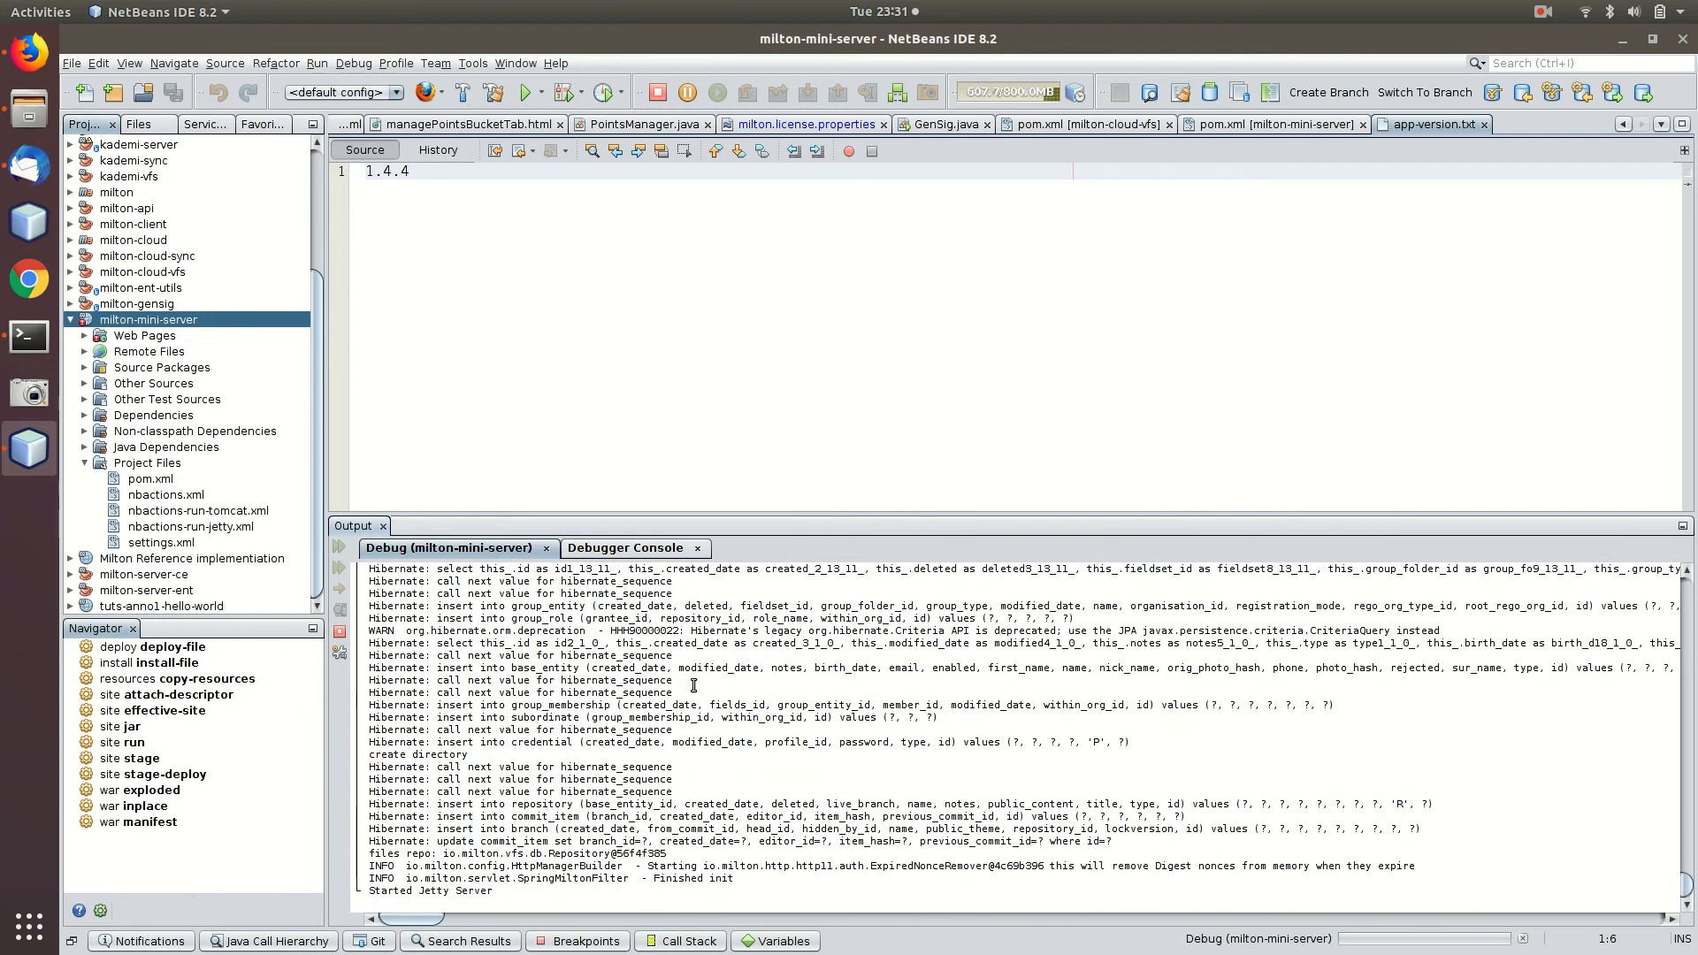
scroll(699, 670, "up", 3)
left_click_drag(598, 643, 616, 728)
left_click(699, 748)
scroll(702, 750, "down", 4)
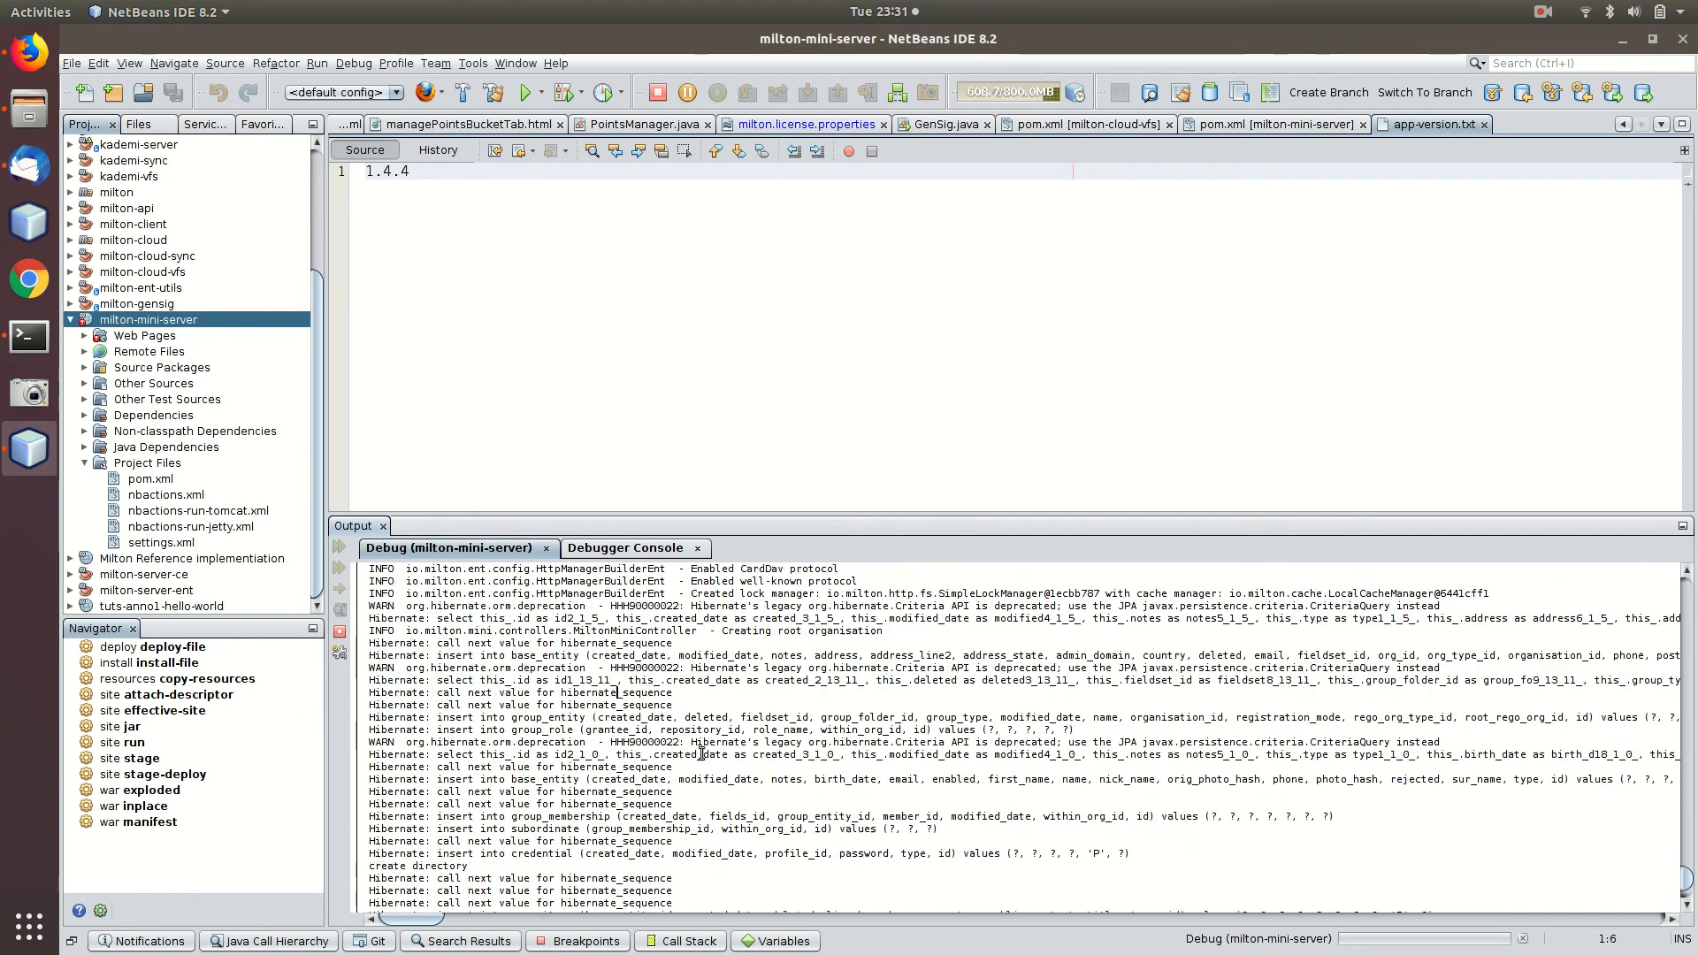
left_click(703, 753)
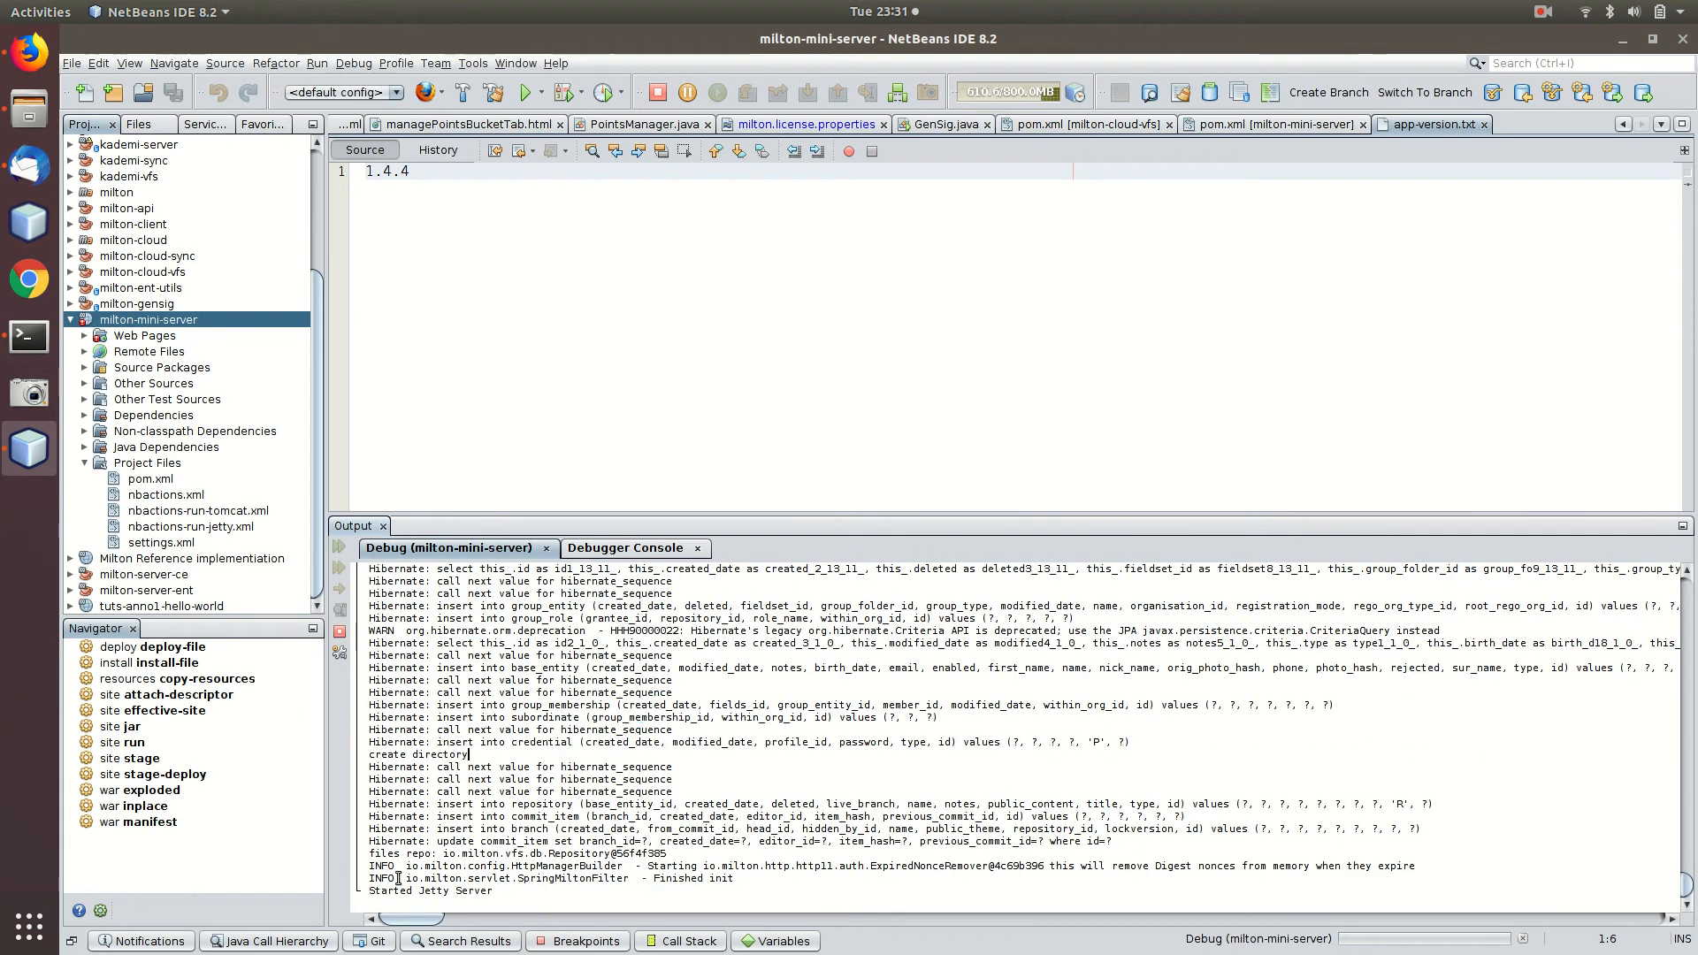
left_click(569, 893)
left_click_drag(500, 889, 340, 866)
left_click(575, 841)
Reload localhost:8080 in Firefox and accept the saved credentials in the authentication prompt.
left_click(29, 51)
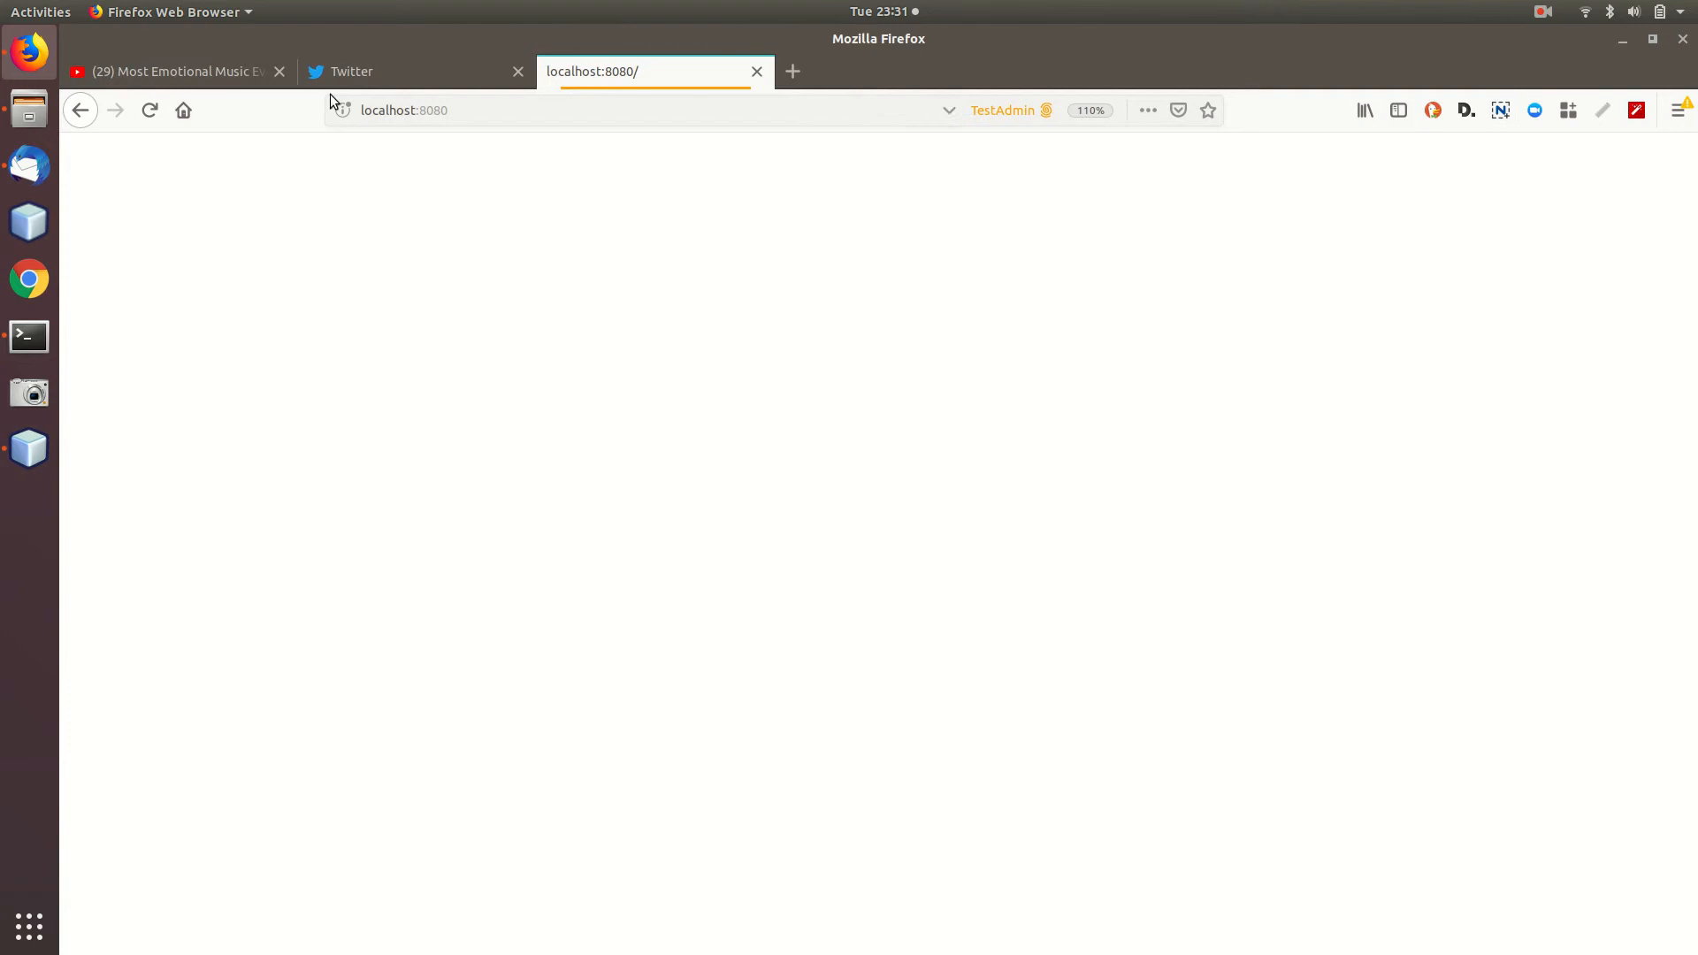
left_click(500, 109)
left_click(504, 182)
left_click(149, 109)
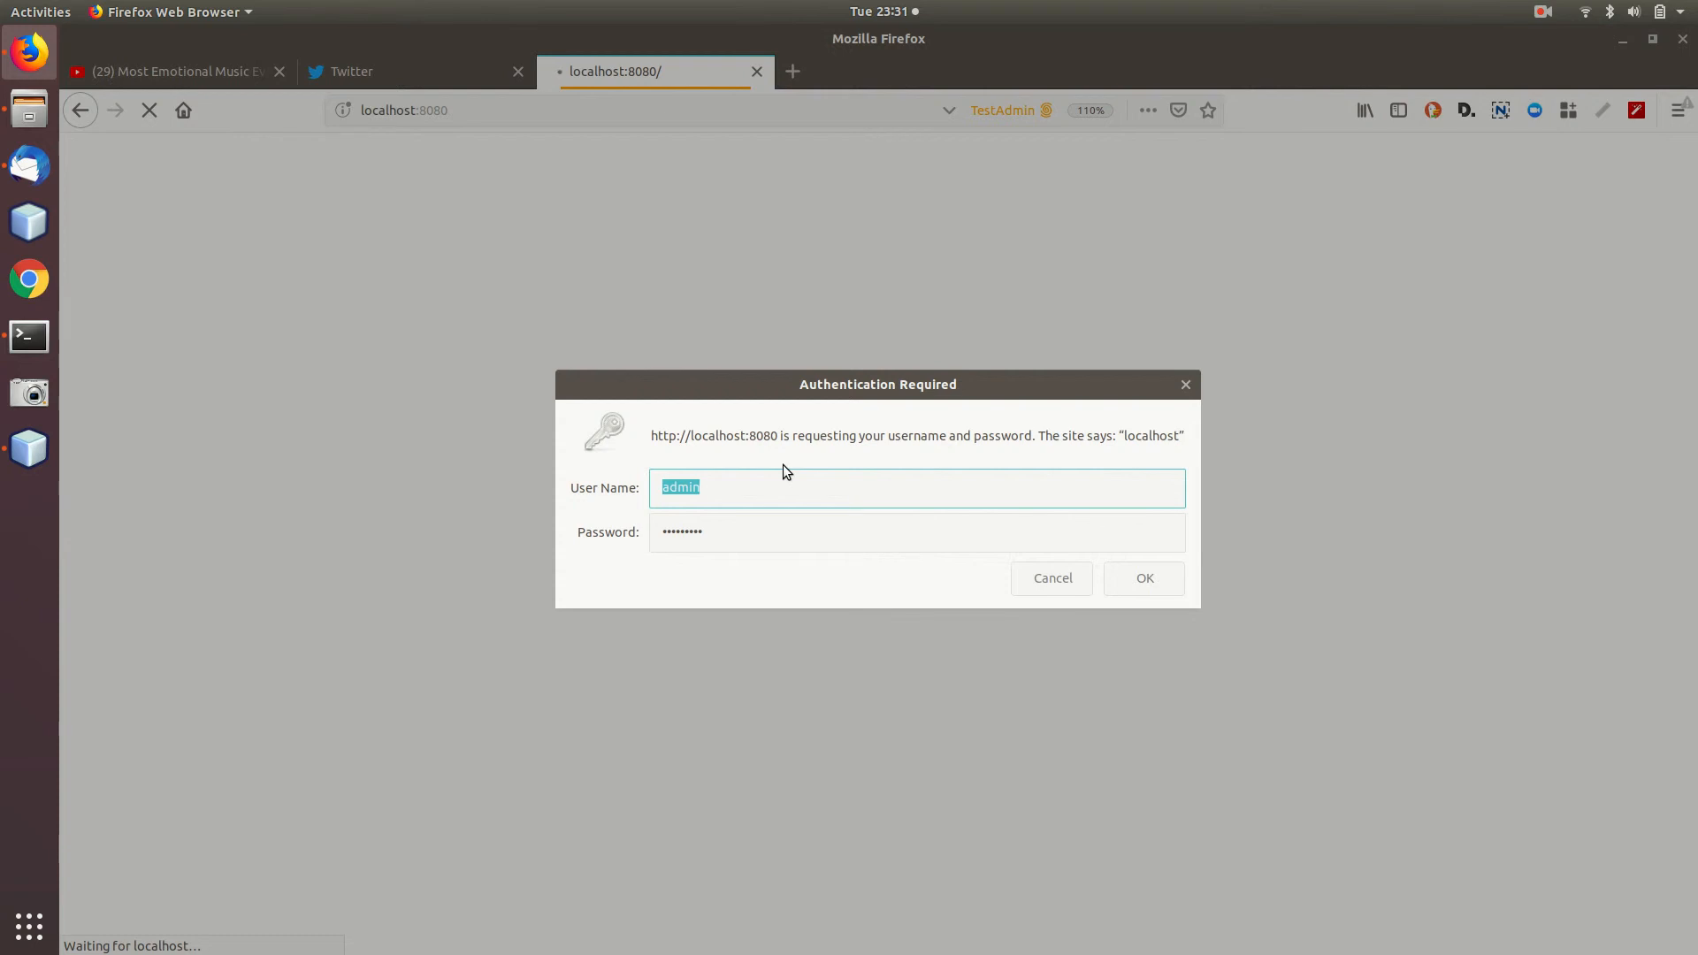
left_click(1147, 578)
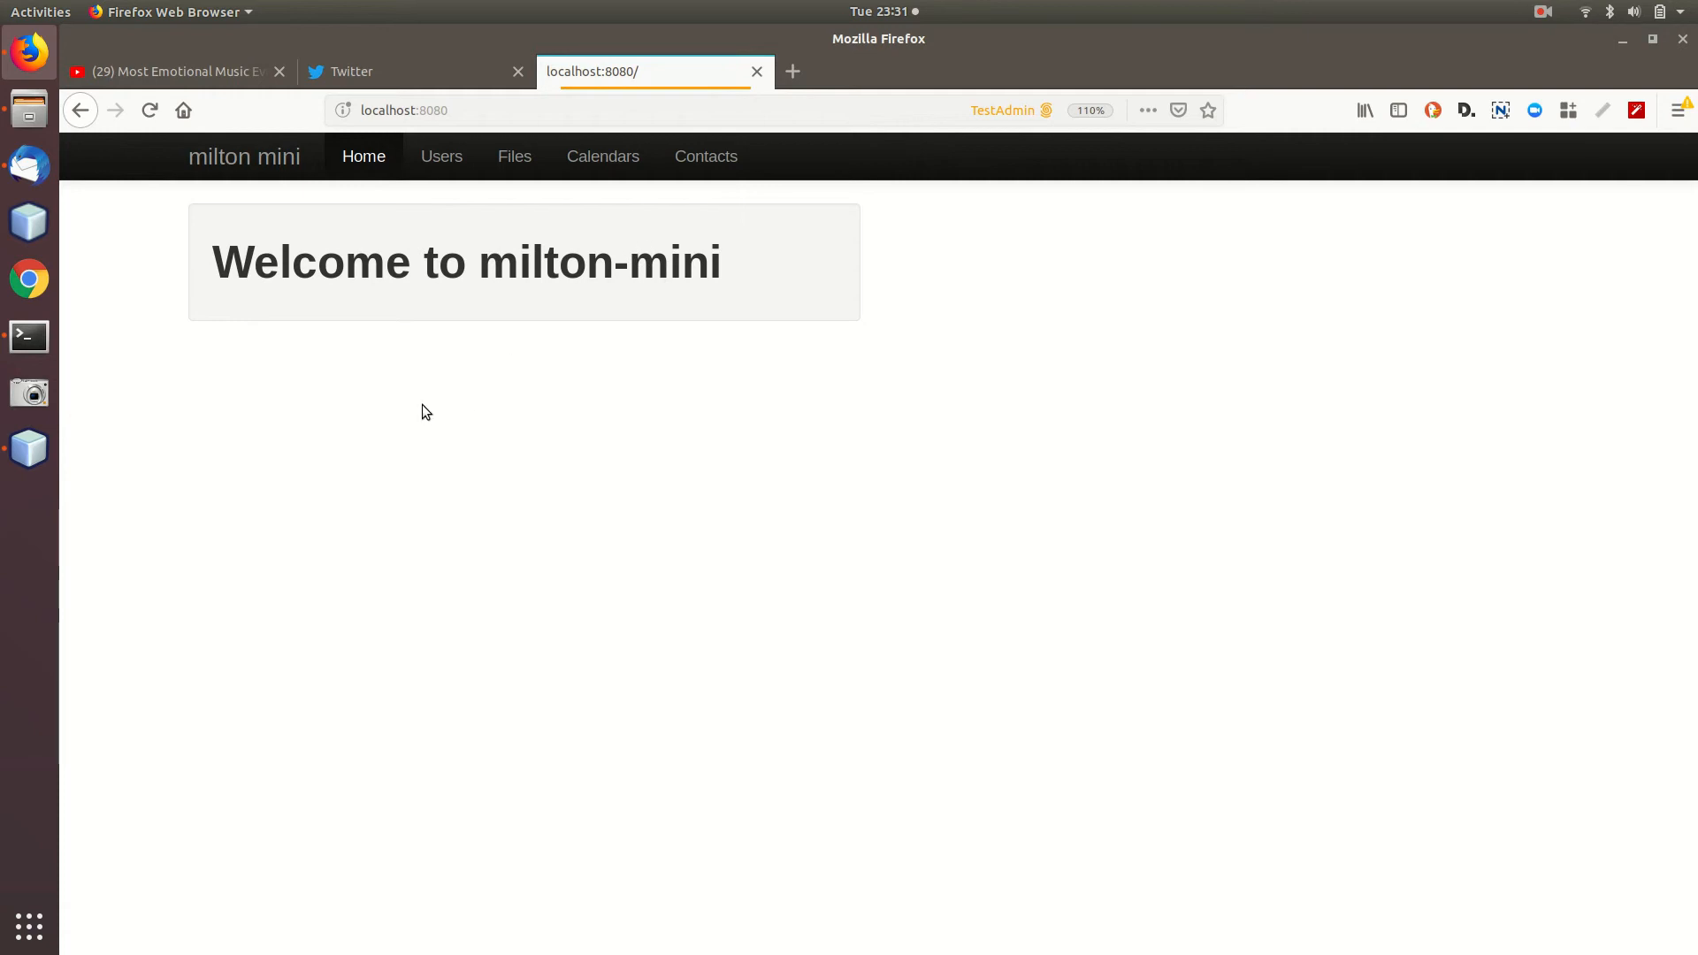
View the users list and the admin user's profile edit form, then return to Users.
left_click(457, 156)
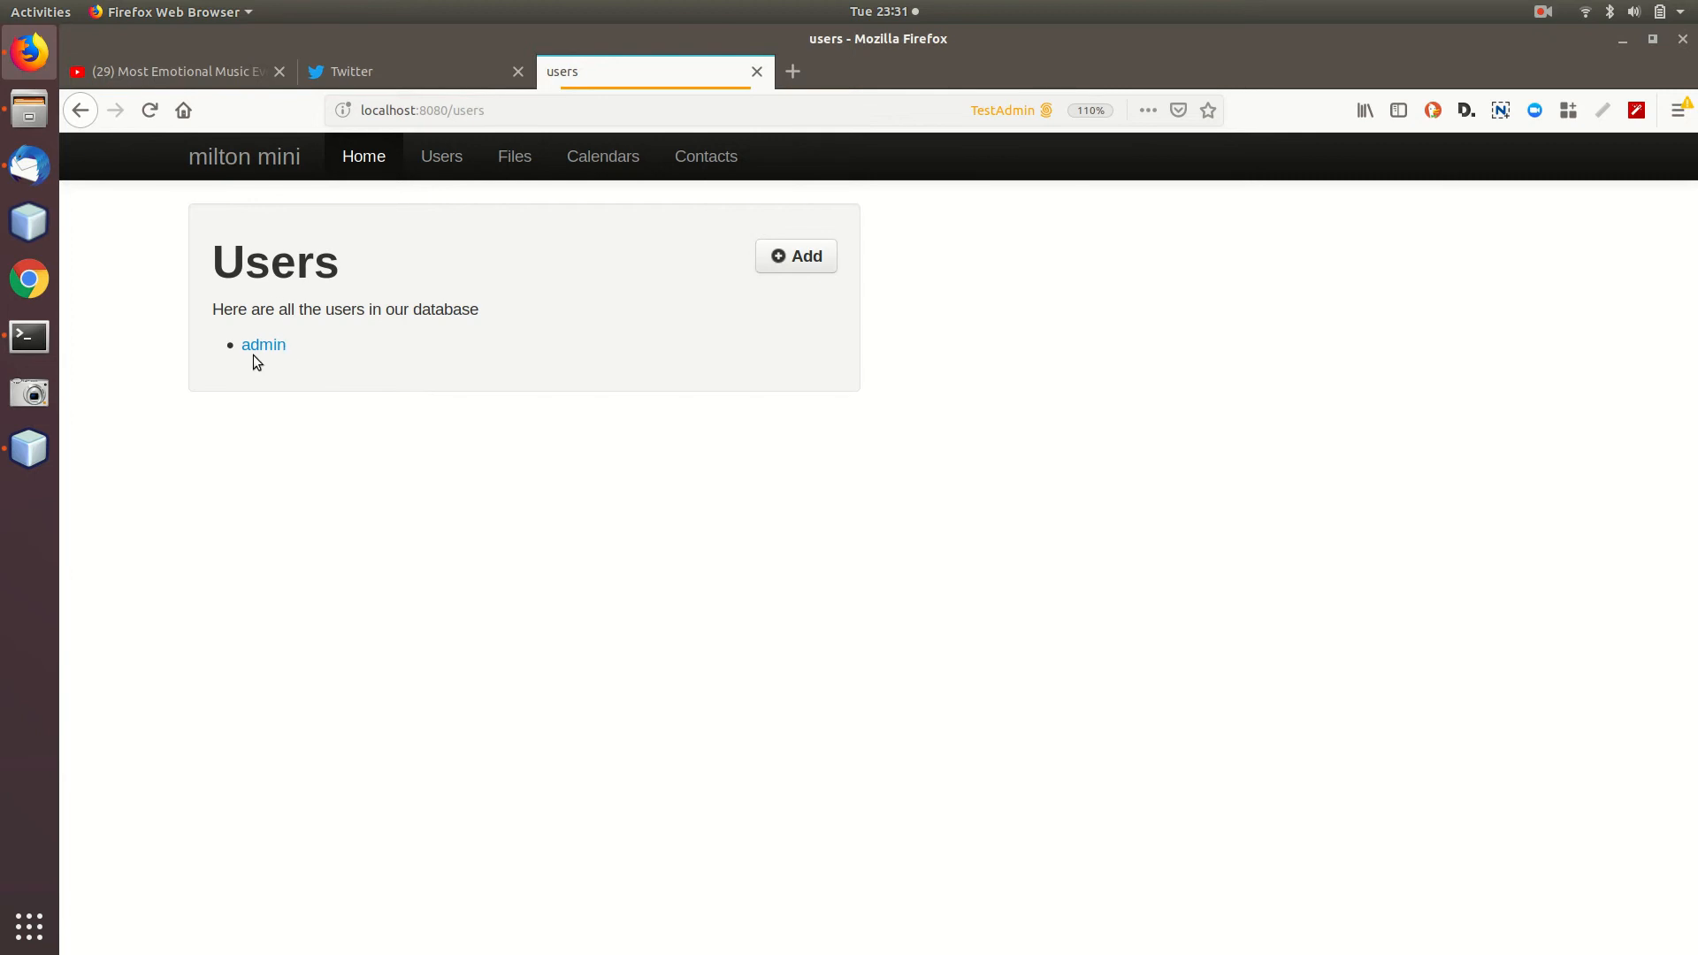
left_click(250, 346)
left_click(1530, 221)
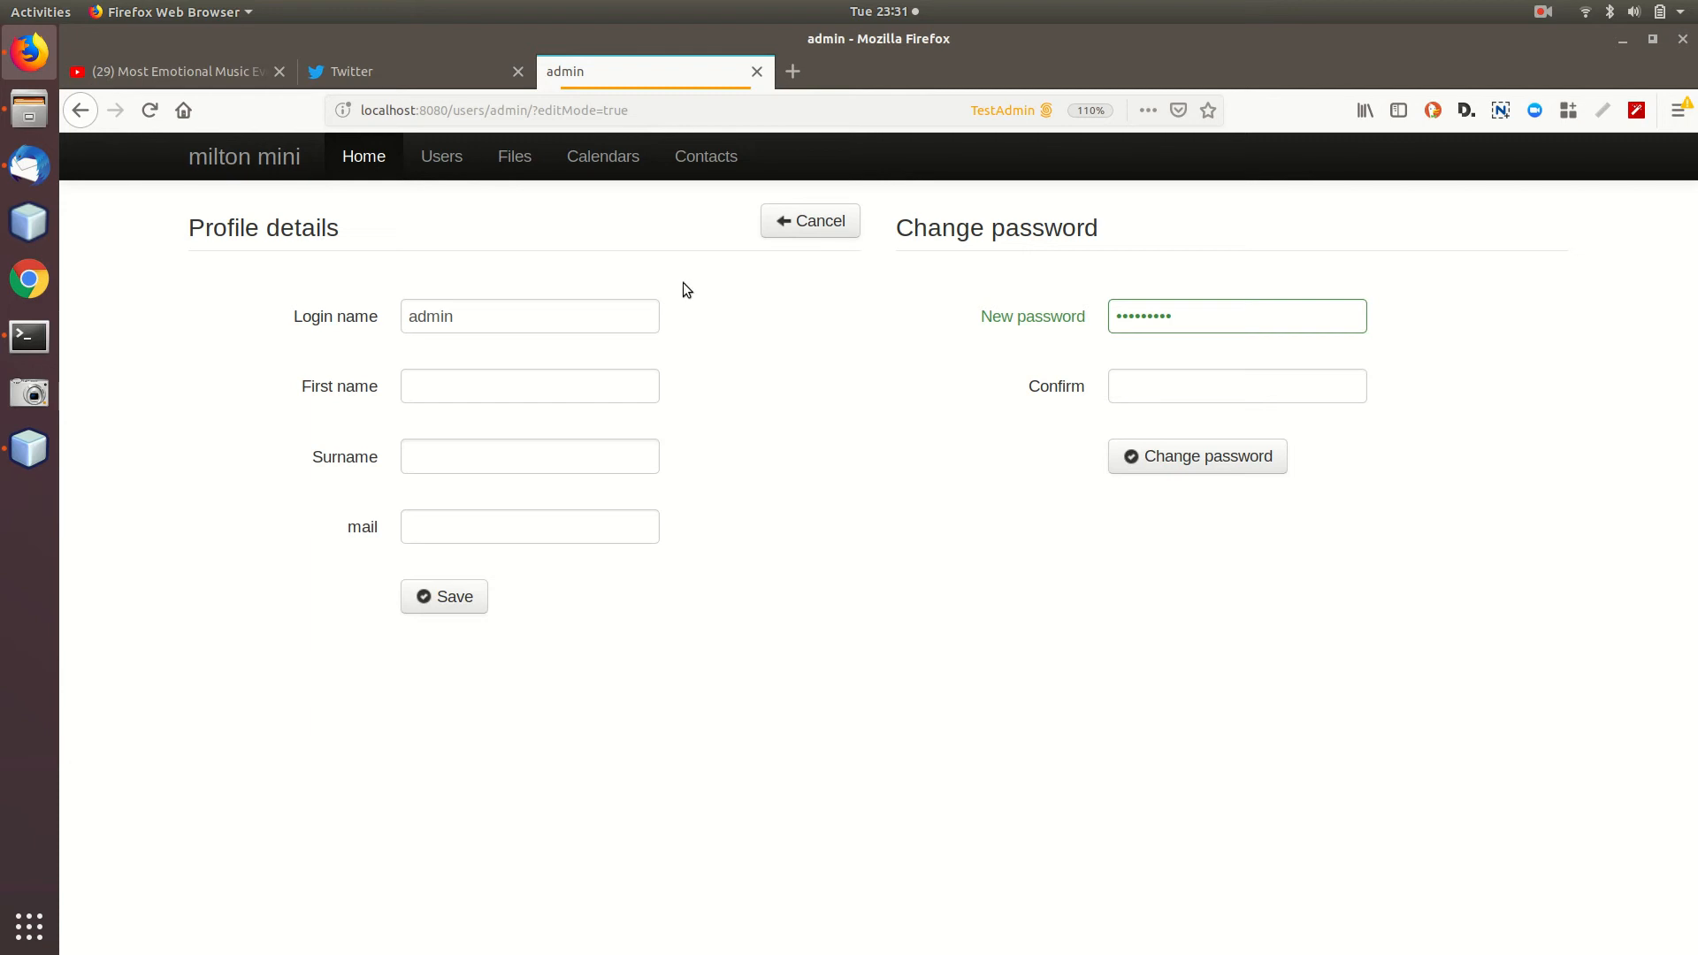
left_click(438, 172)
Look at the Add user form, close it without saving, and go to Files.
left_click(793, 258)
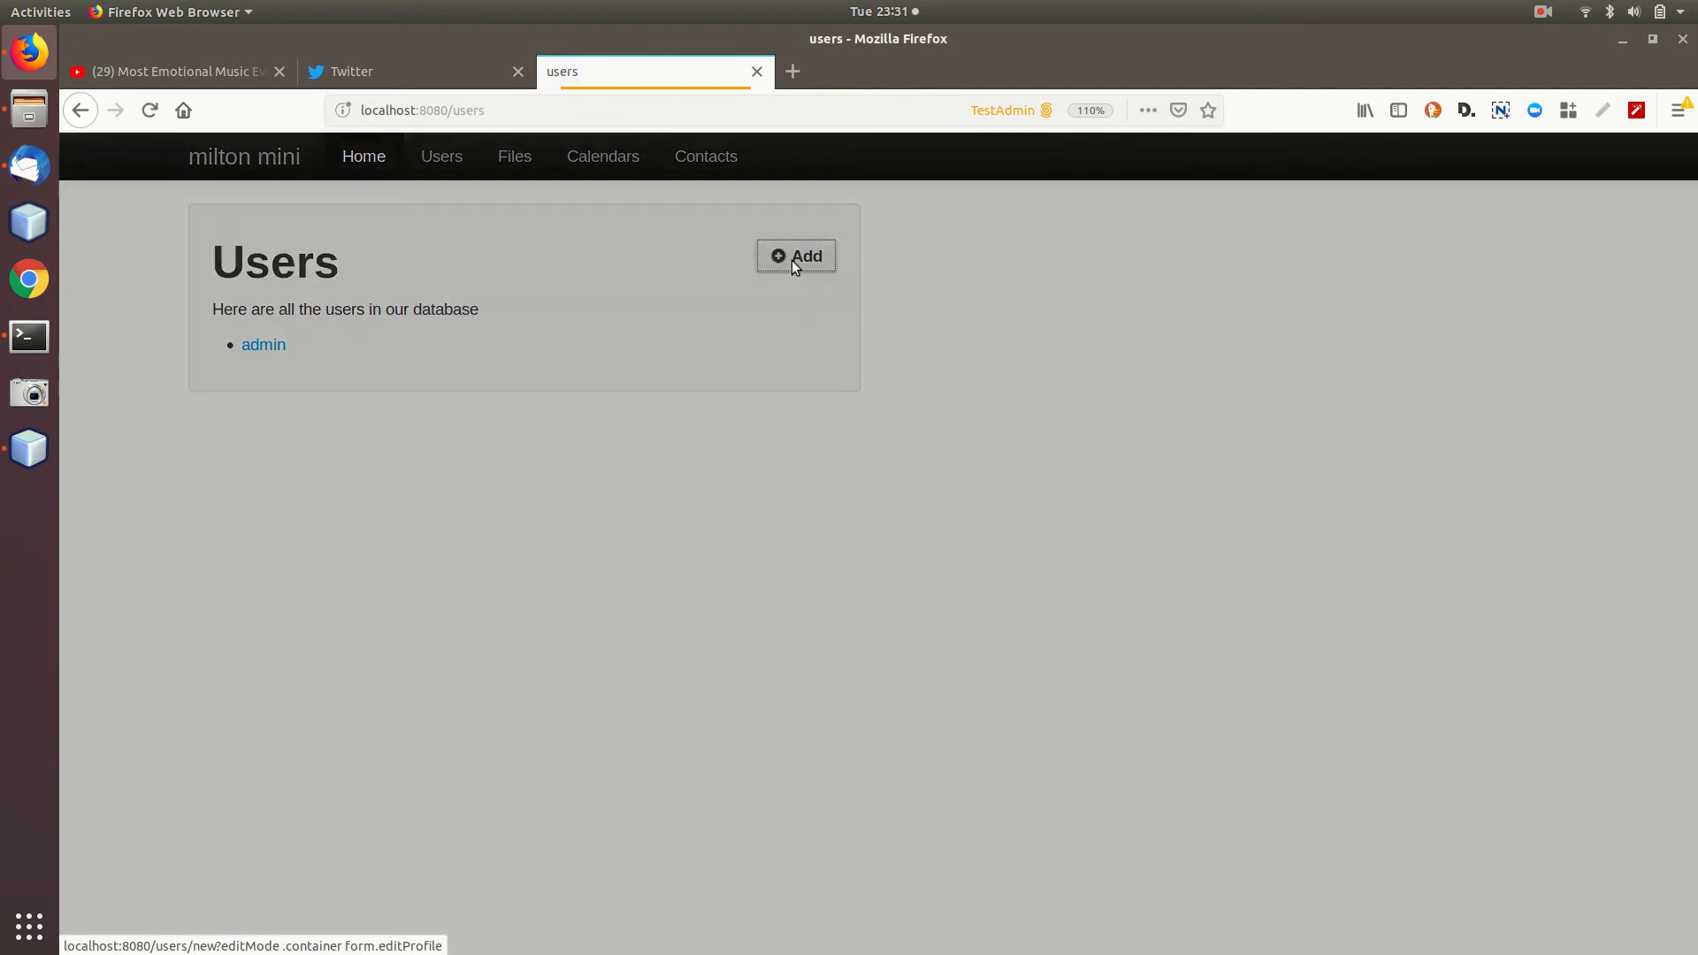
left_click(852, 333)
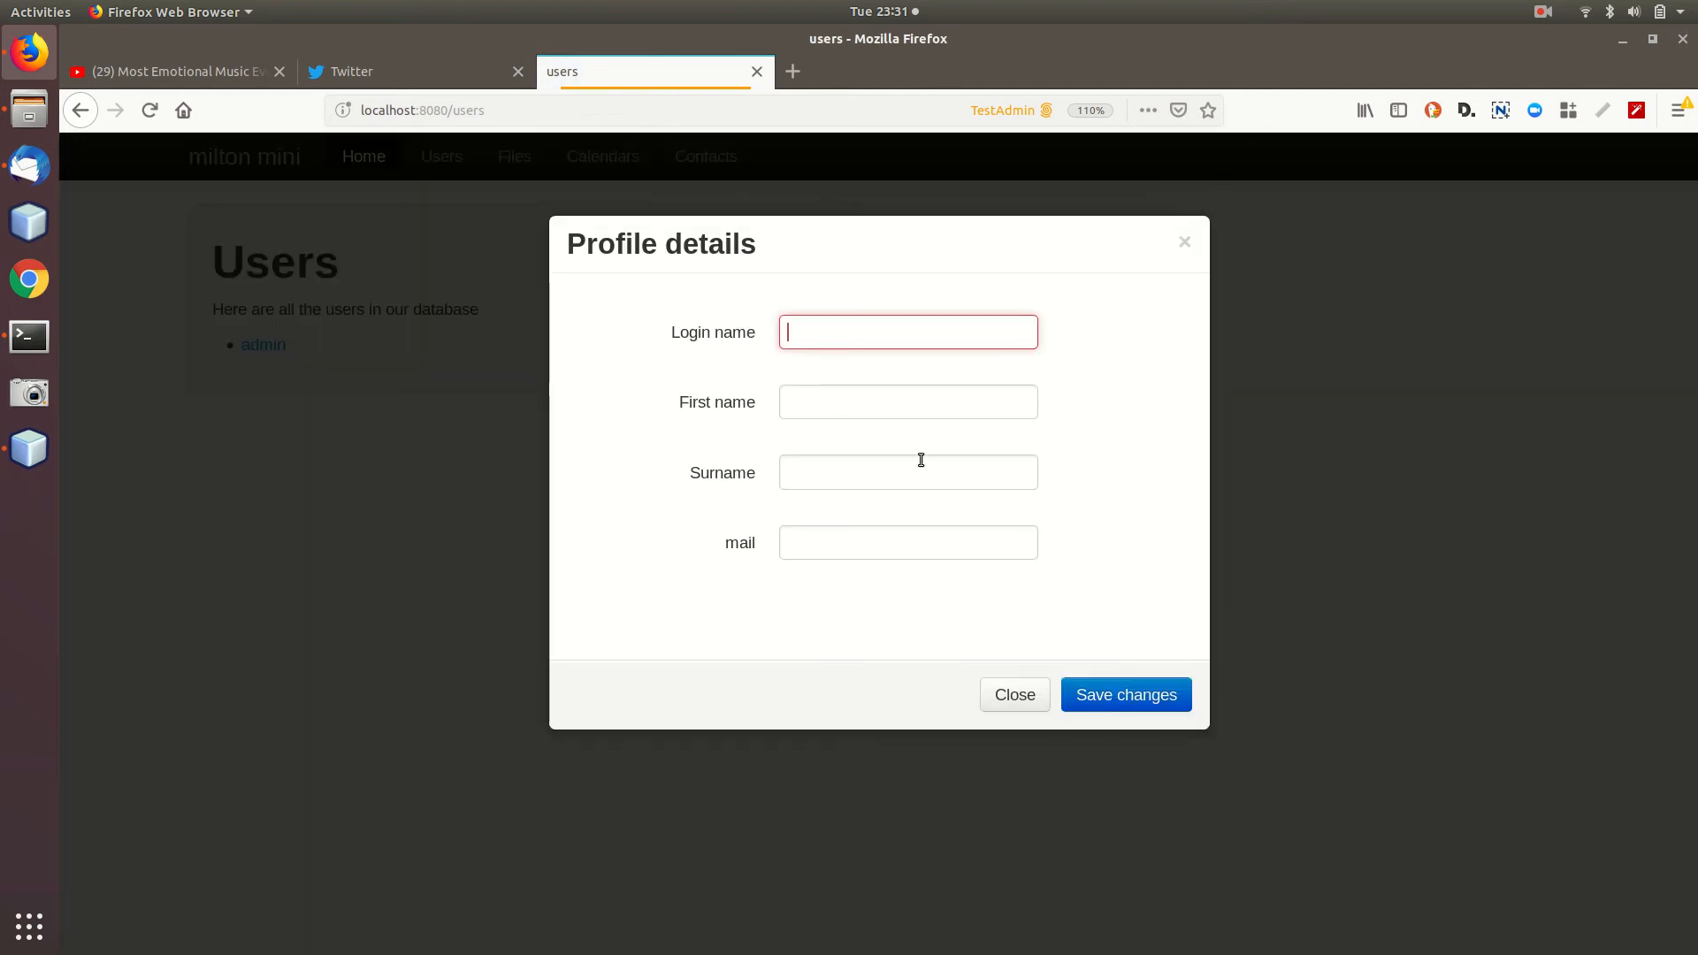
left_click(1183, 244)
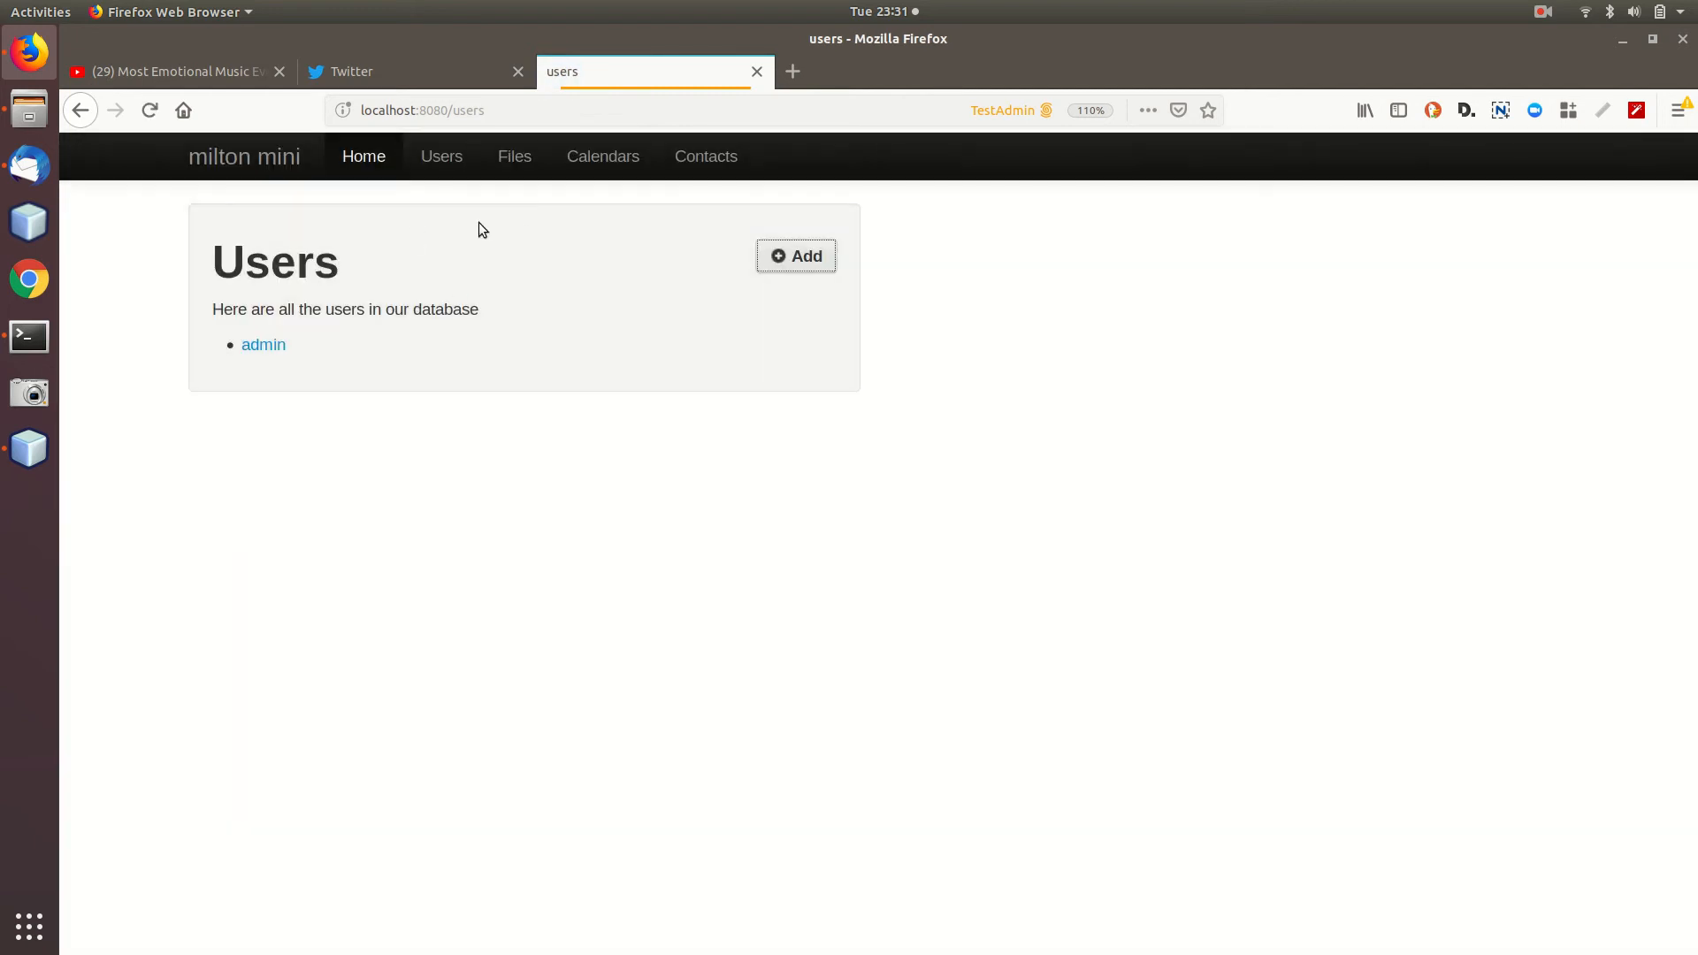
left_click(519, 161)
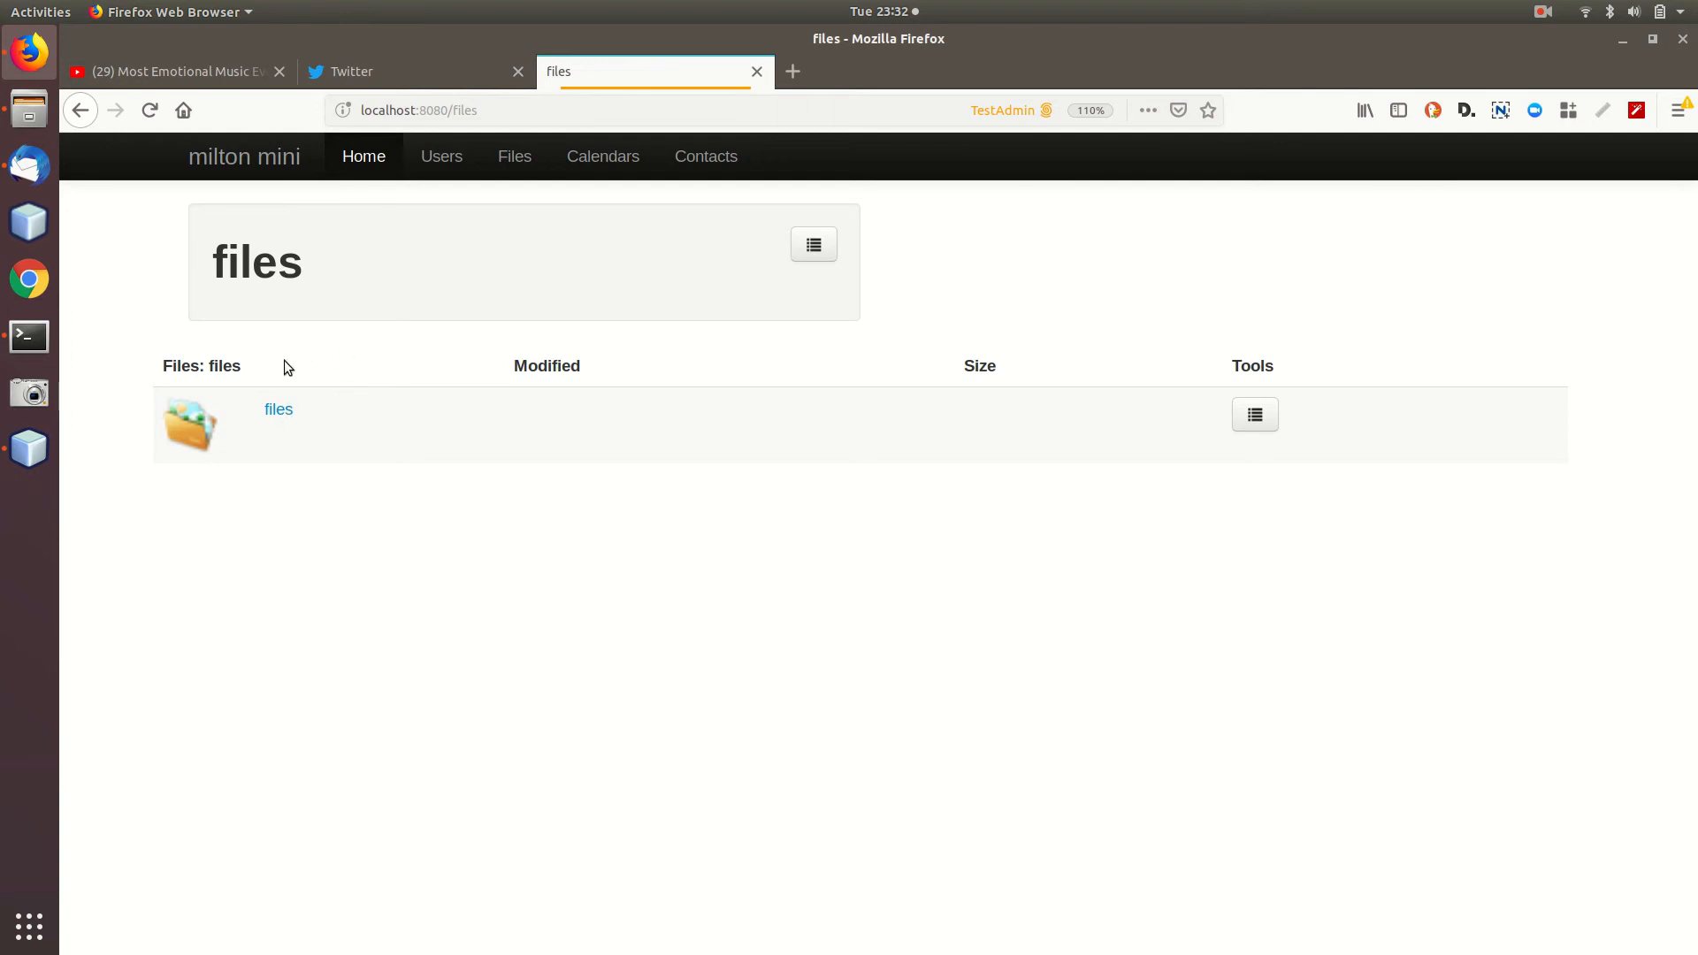
Open the empty files folder, copy its web address, and switch to the file manager.
left_click(281, 410)
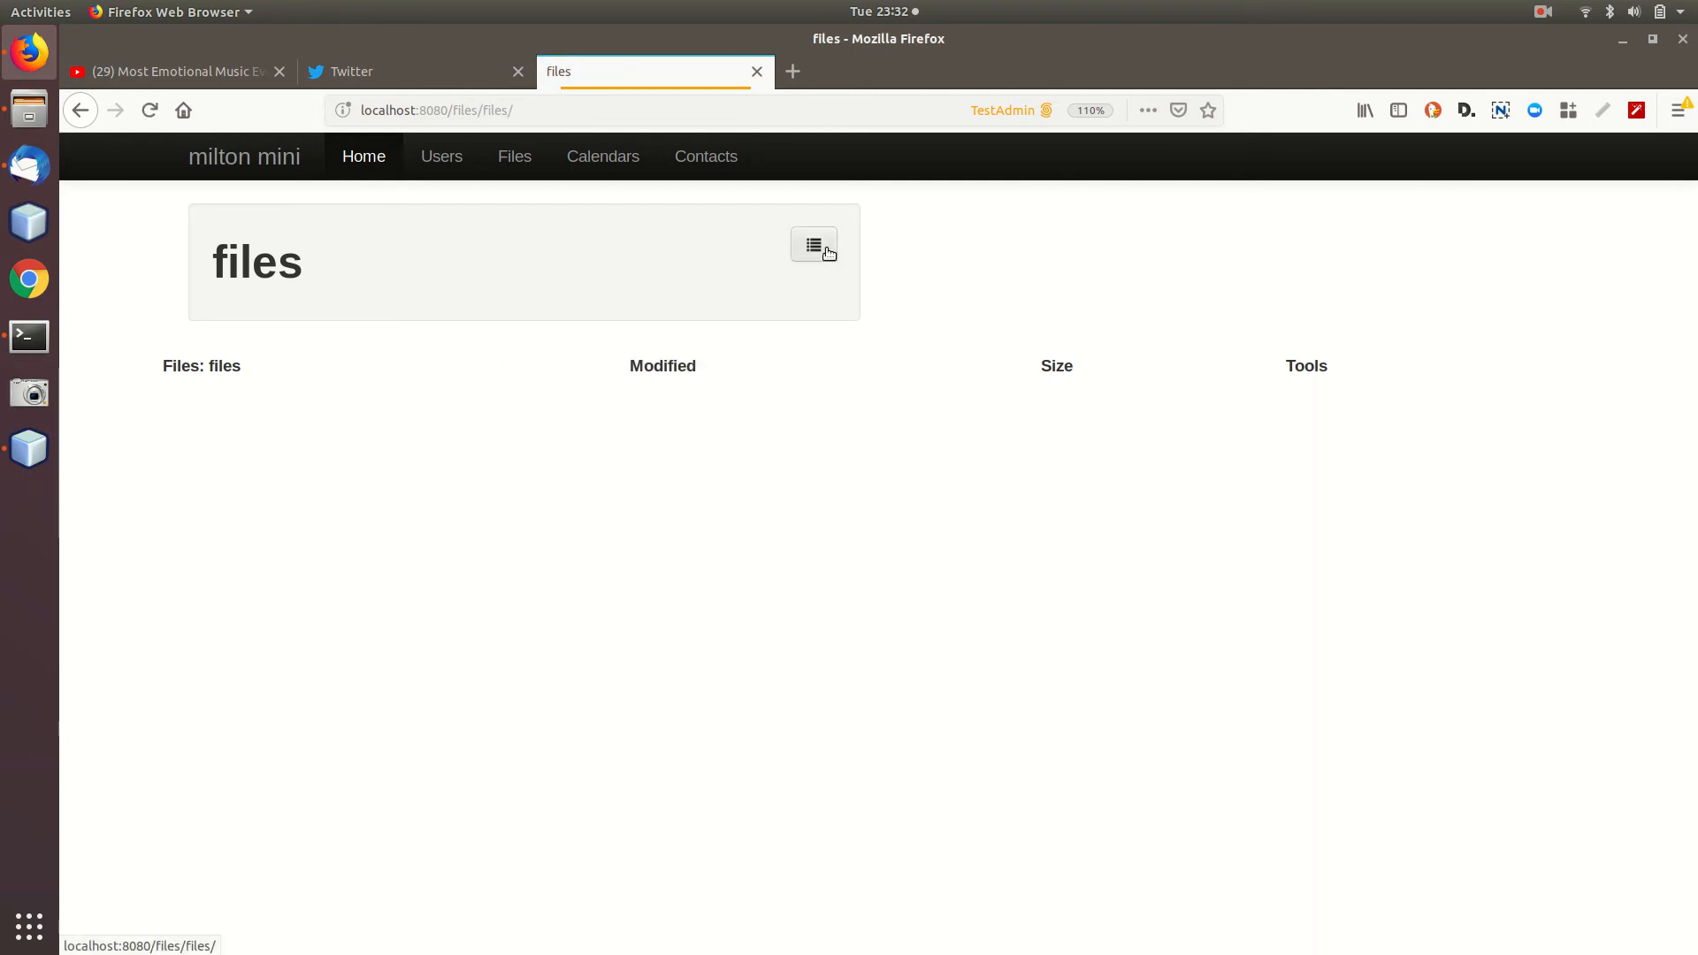
left_click(541, 118)
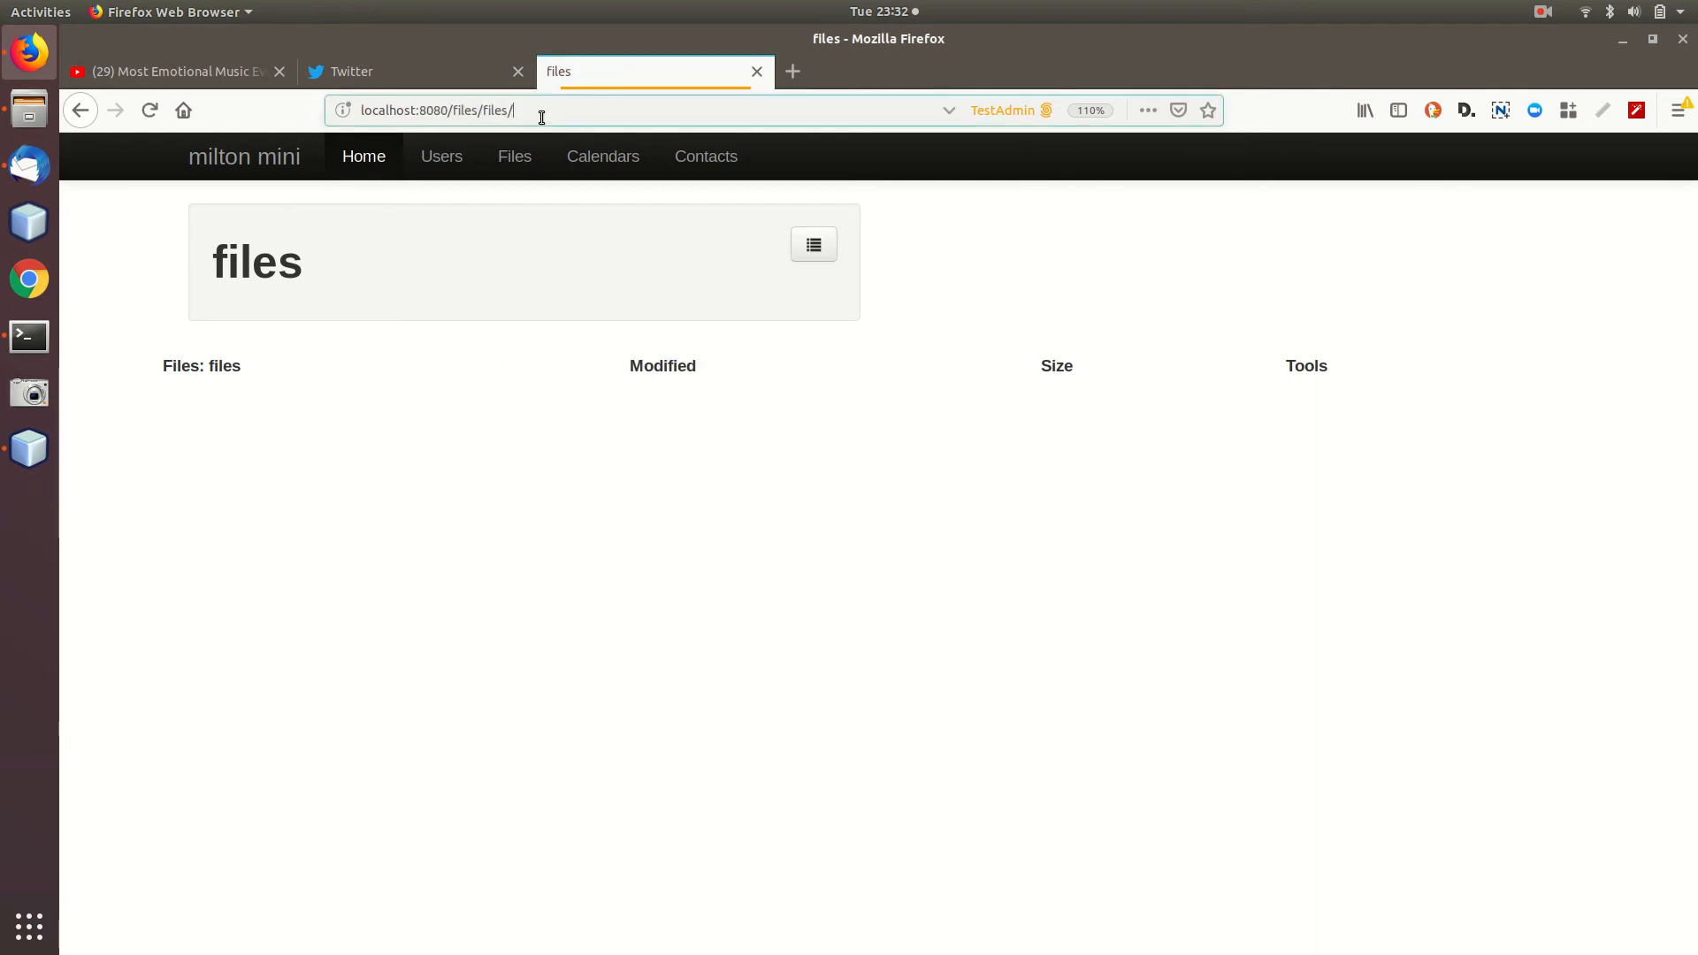
double_click(541, 118)
key("ctrl+c")
key("alt+Tab")
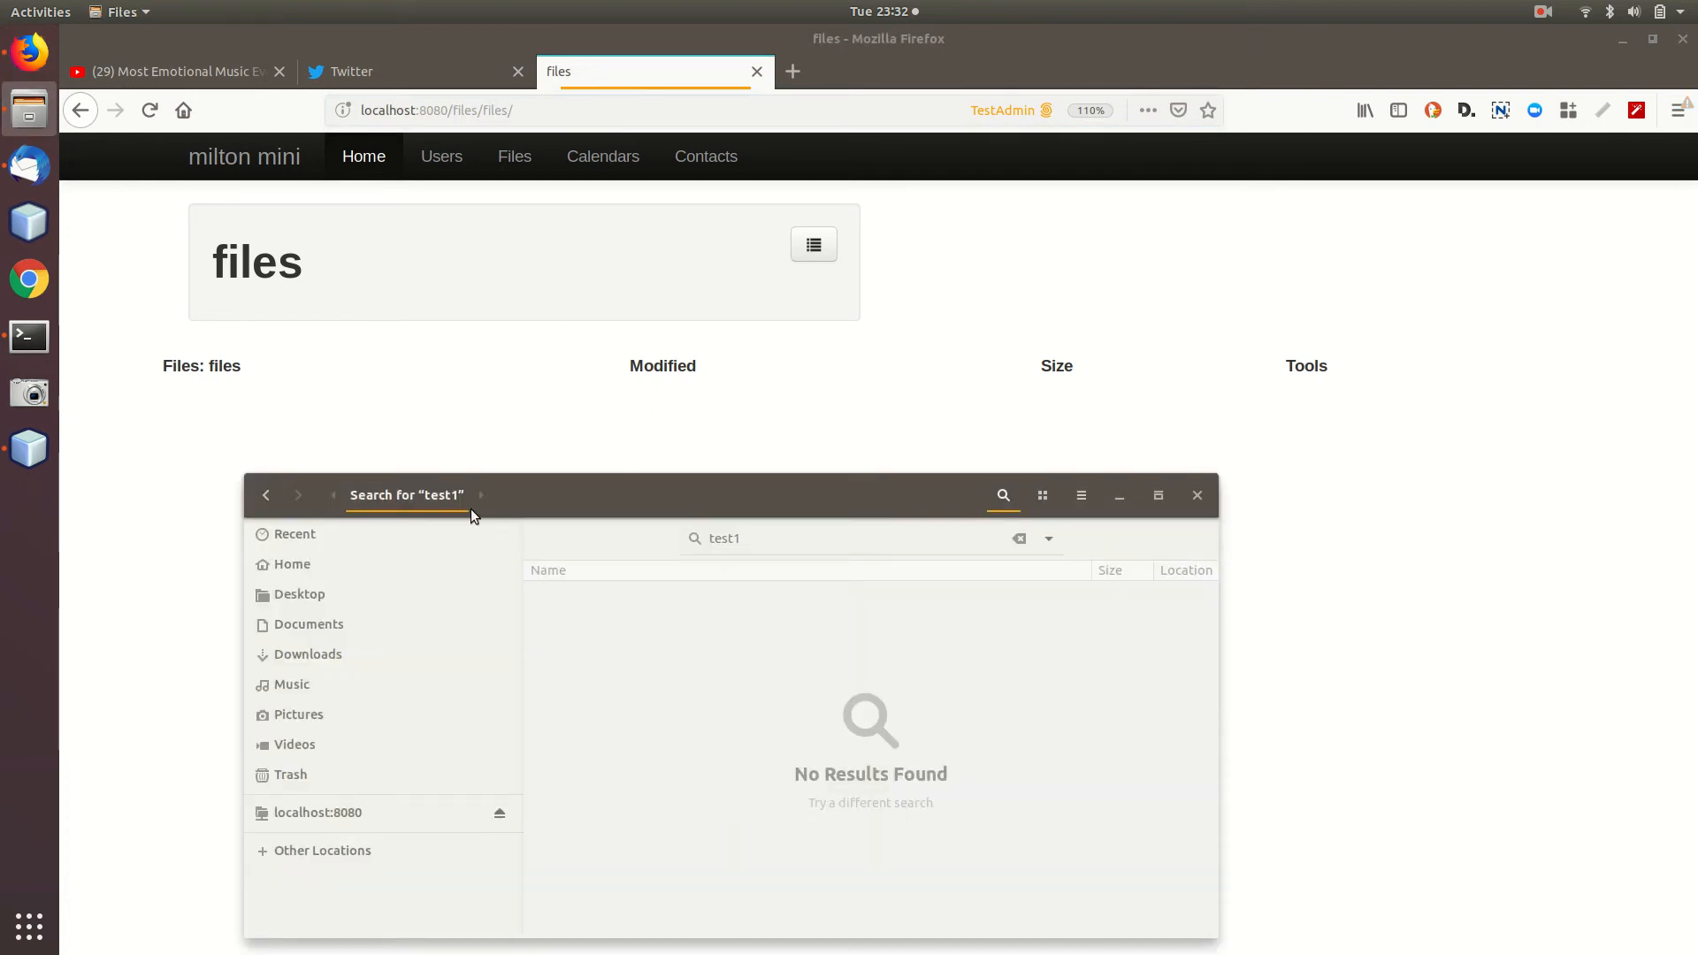
Open the pasted server address with a dav prefix, dav://localhost:8080/files/files, in Files.
left_click(266, 495)
left_click(266, 495)
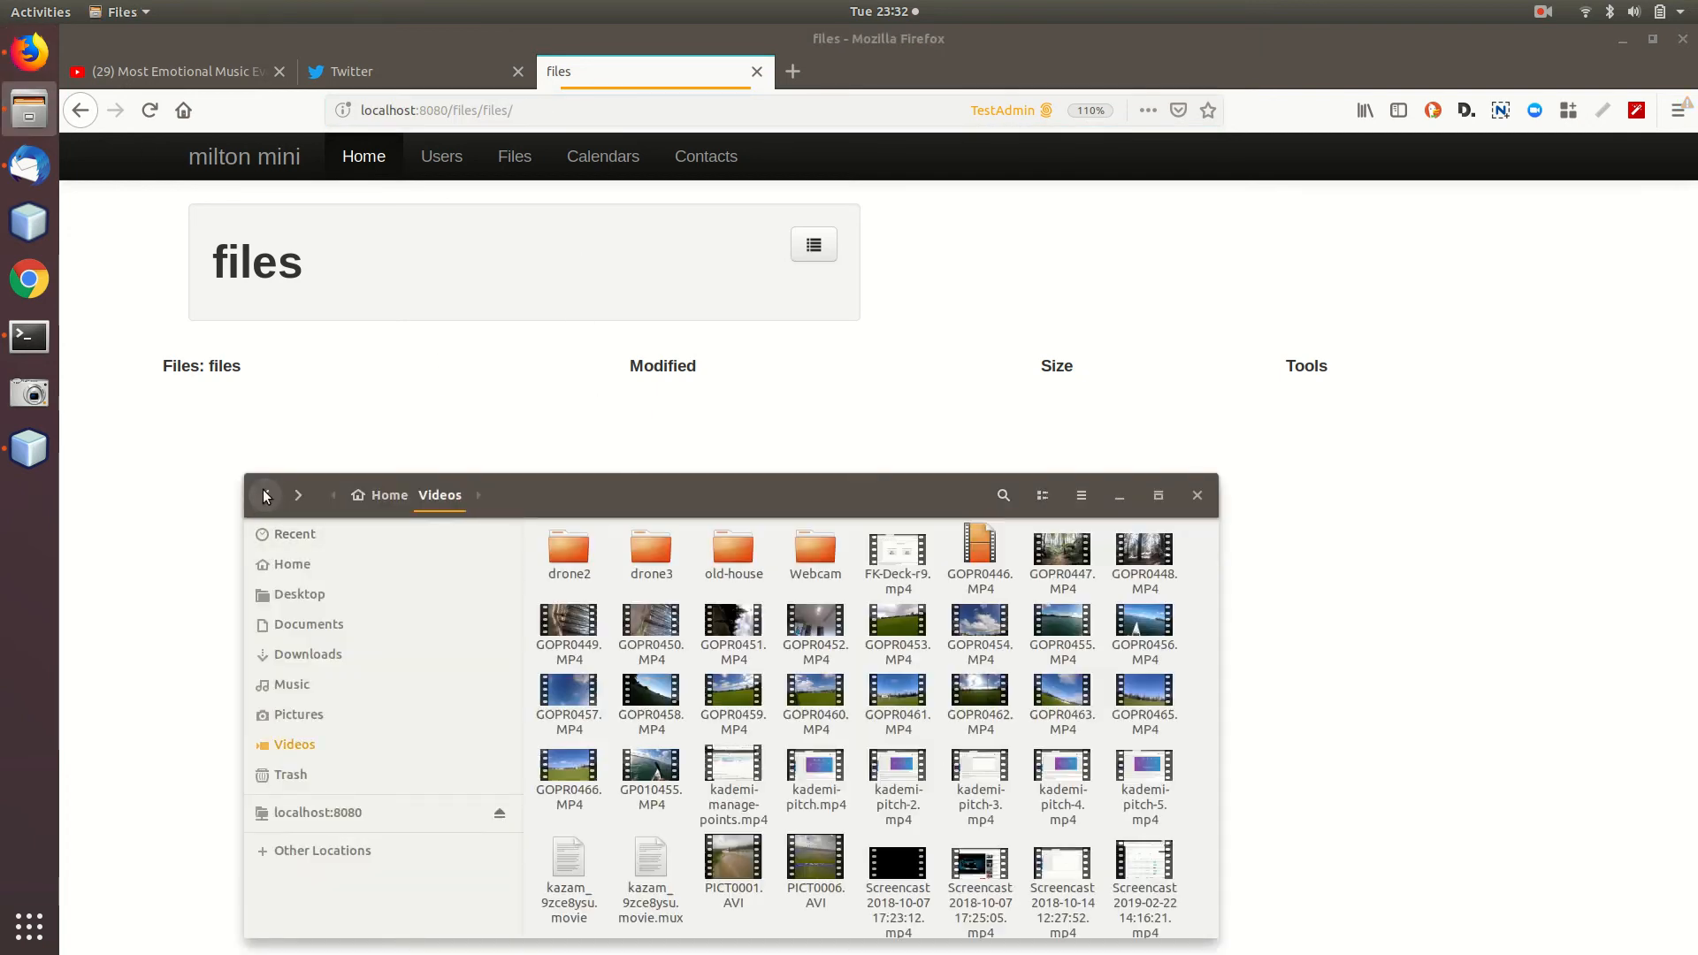
key("ctrl+l")
key("ctrl+v")
key("Home")
key("Delete")
key("Delete")
key("Delete")
key("Delete")
type("dav")
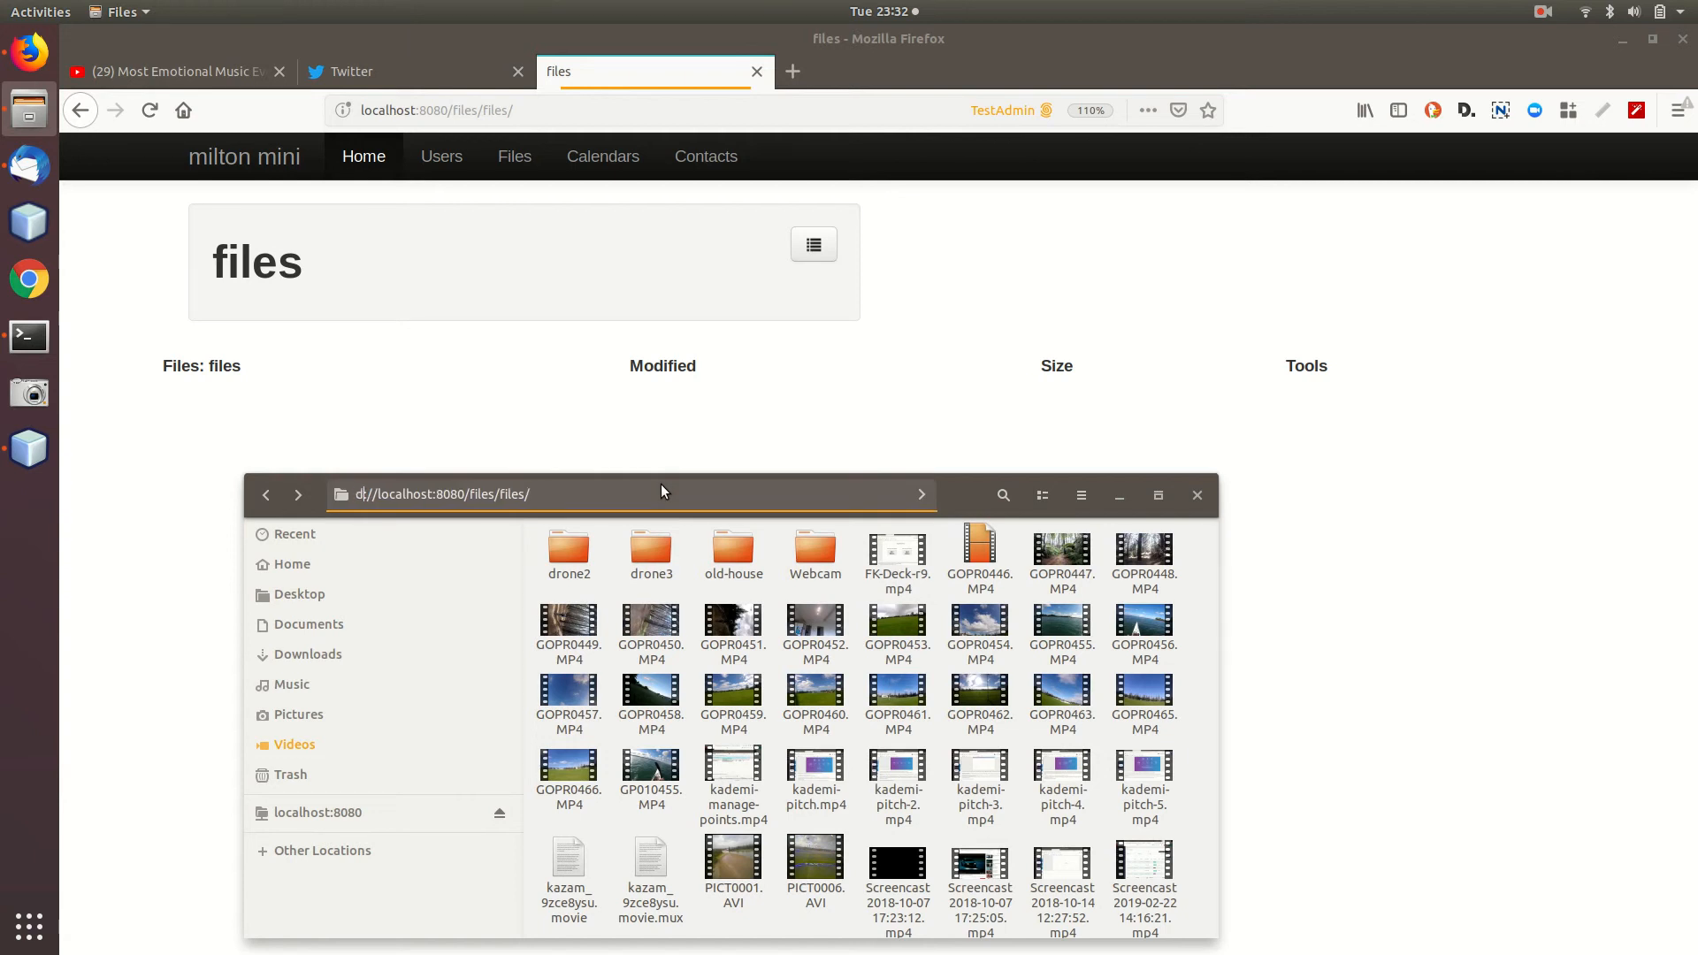
key("Return")
Move the file manager window higher and reload the WebDAV location.
left_click_drag(661, 491, 751, 172)
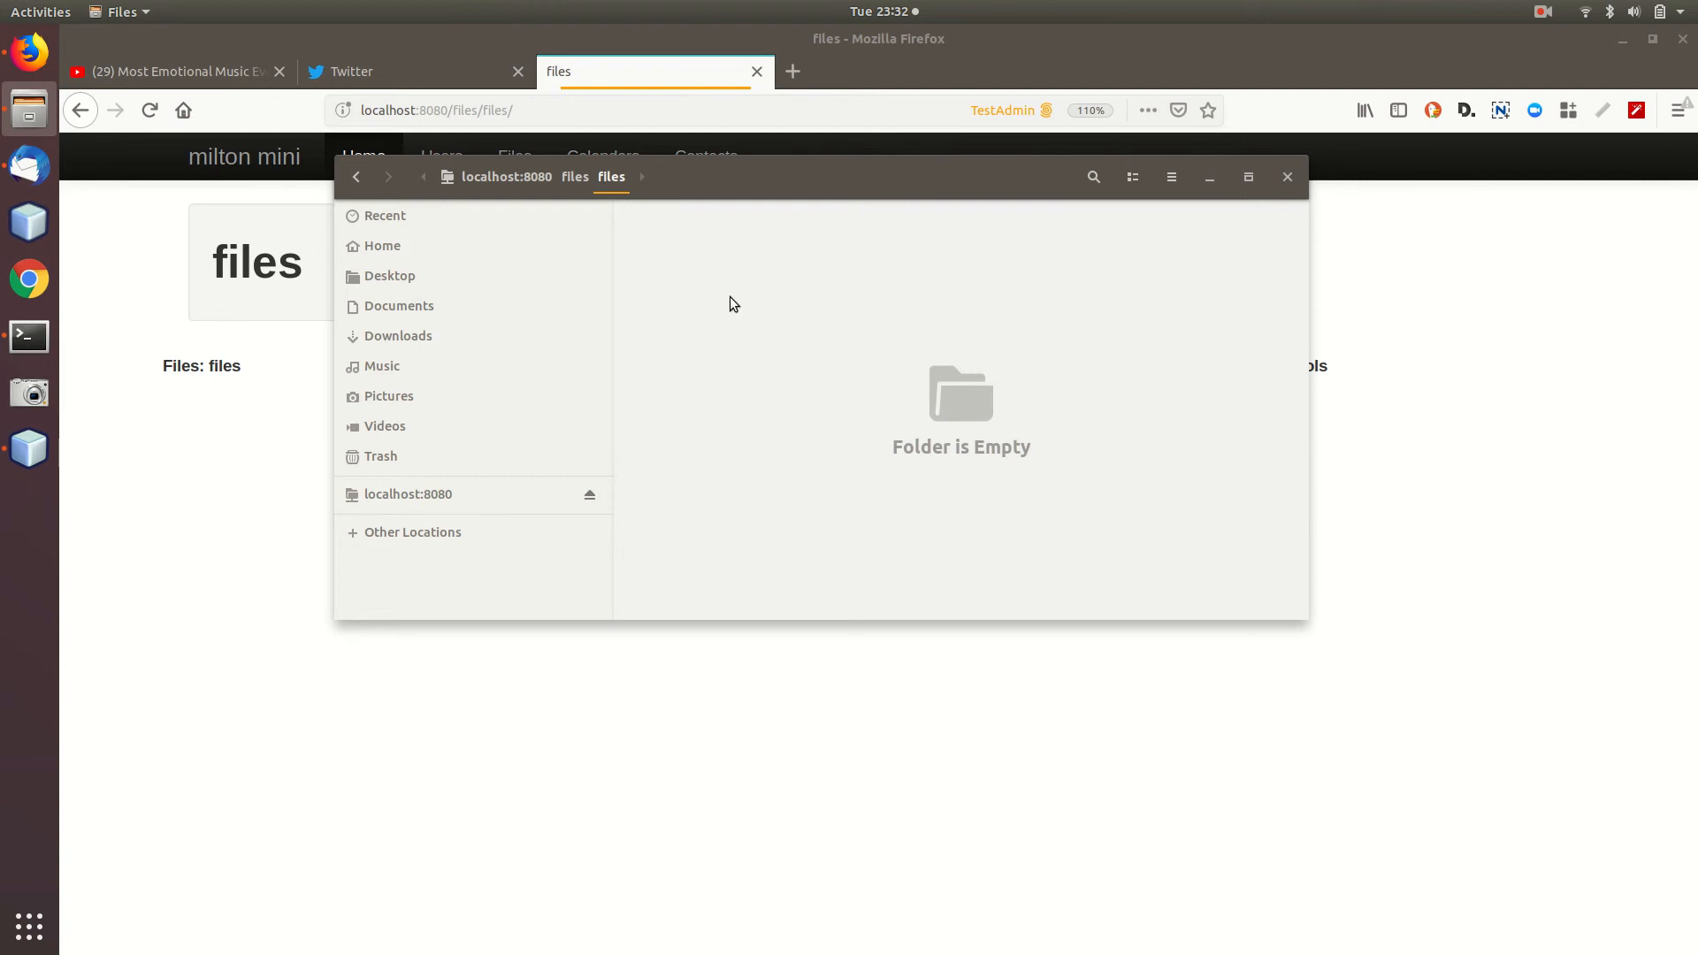
key("ctrl+l")
key("Home")
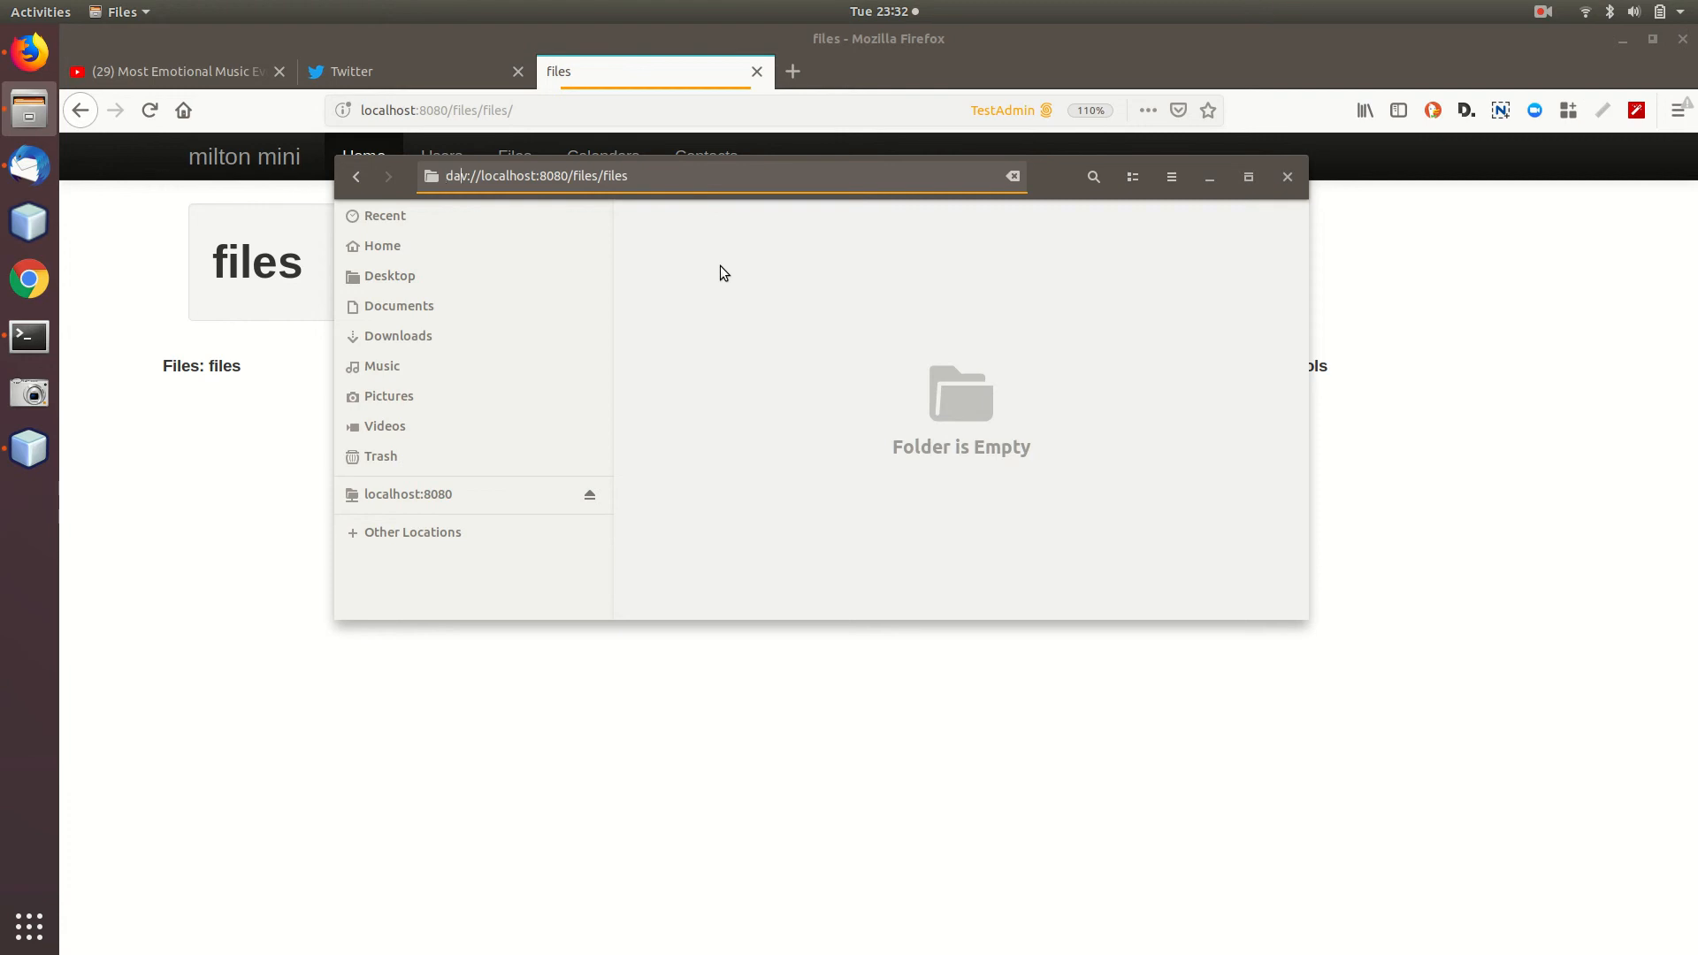
key("Return")
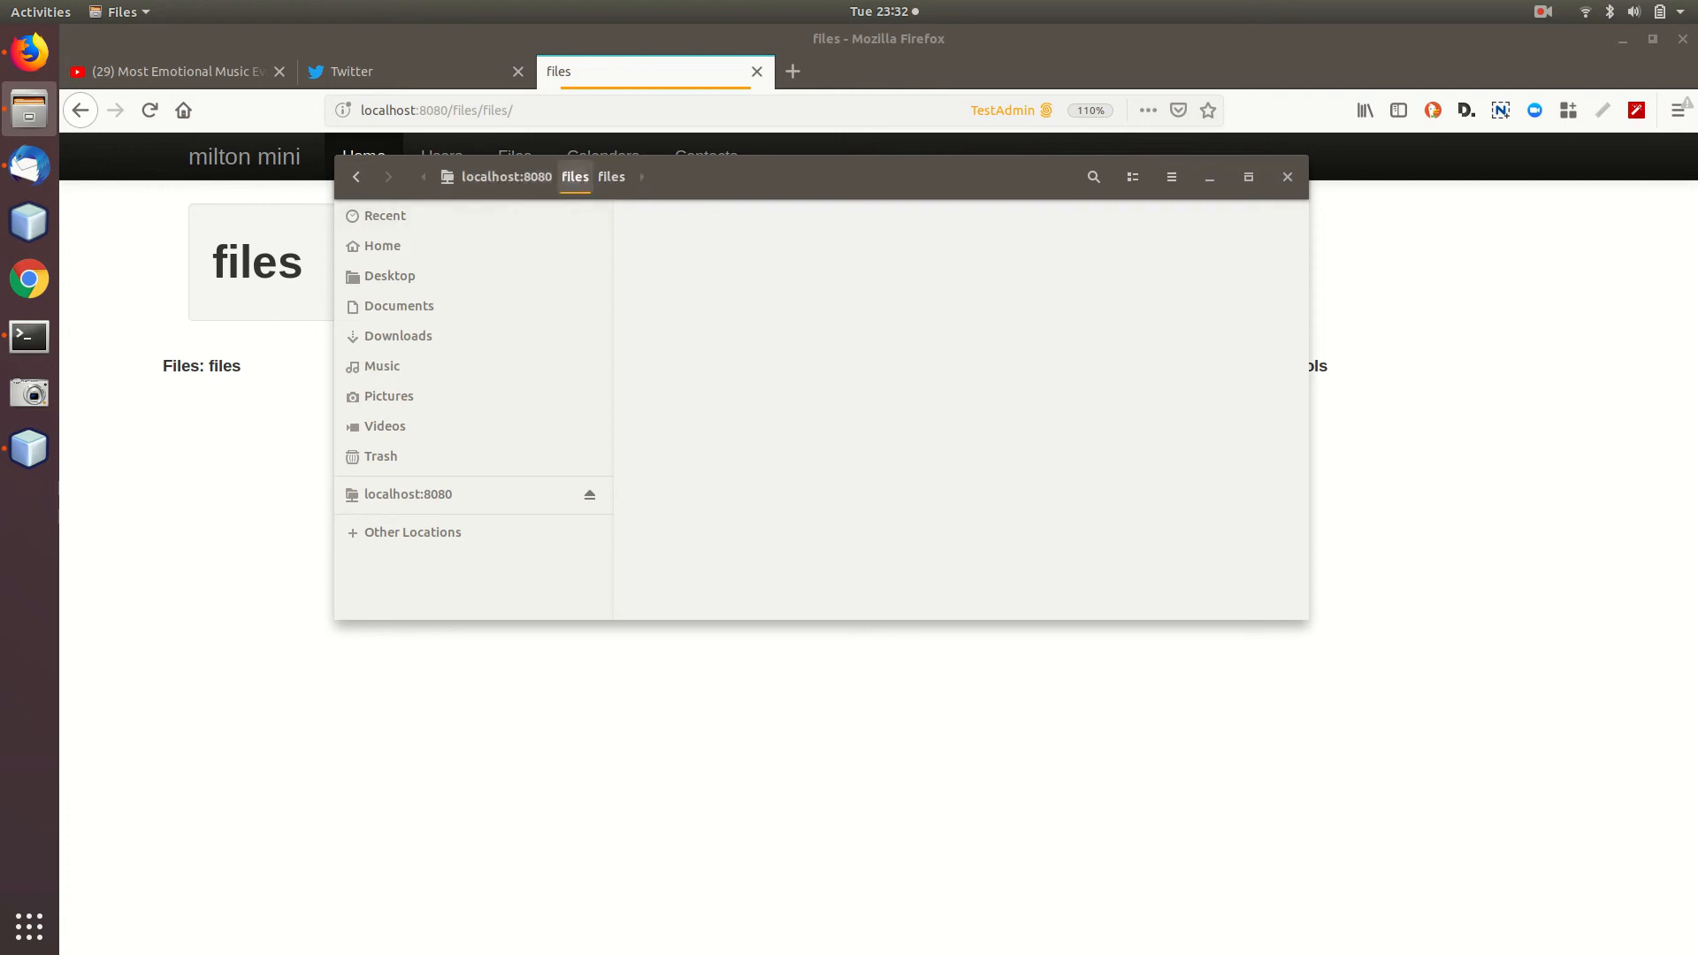
Create a new folder named abc inside files/files on the server.
left_click(527, 177)
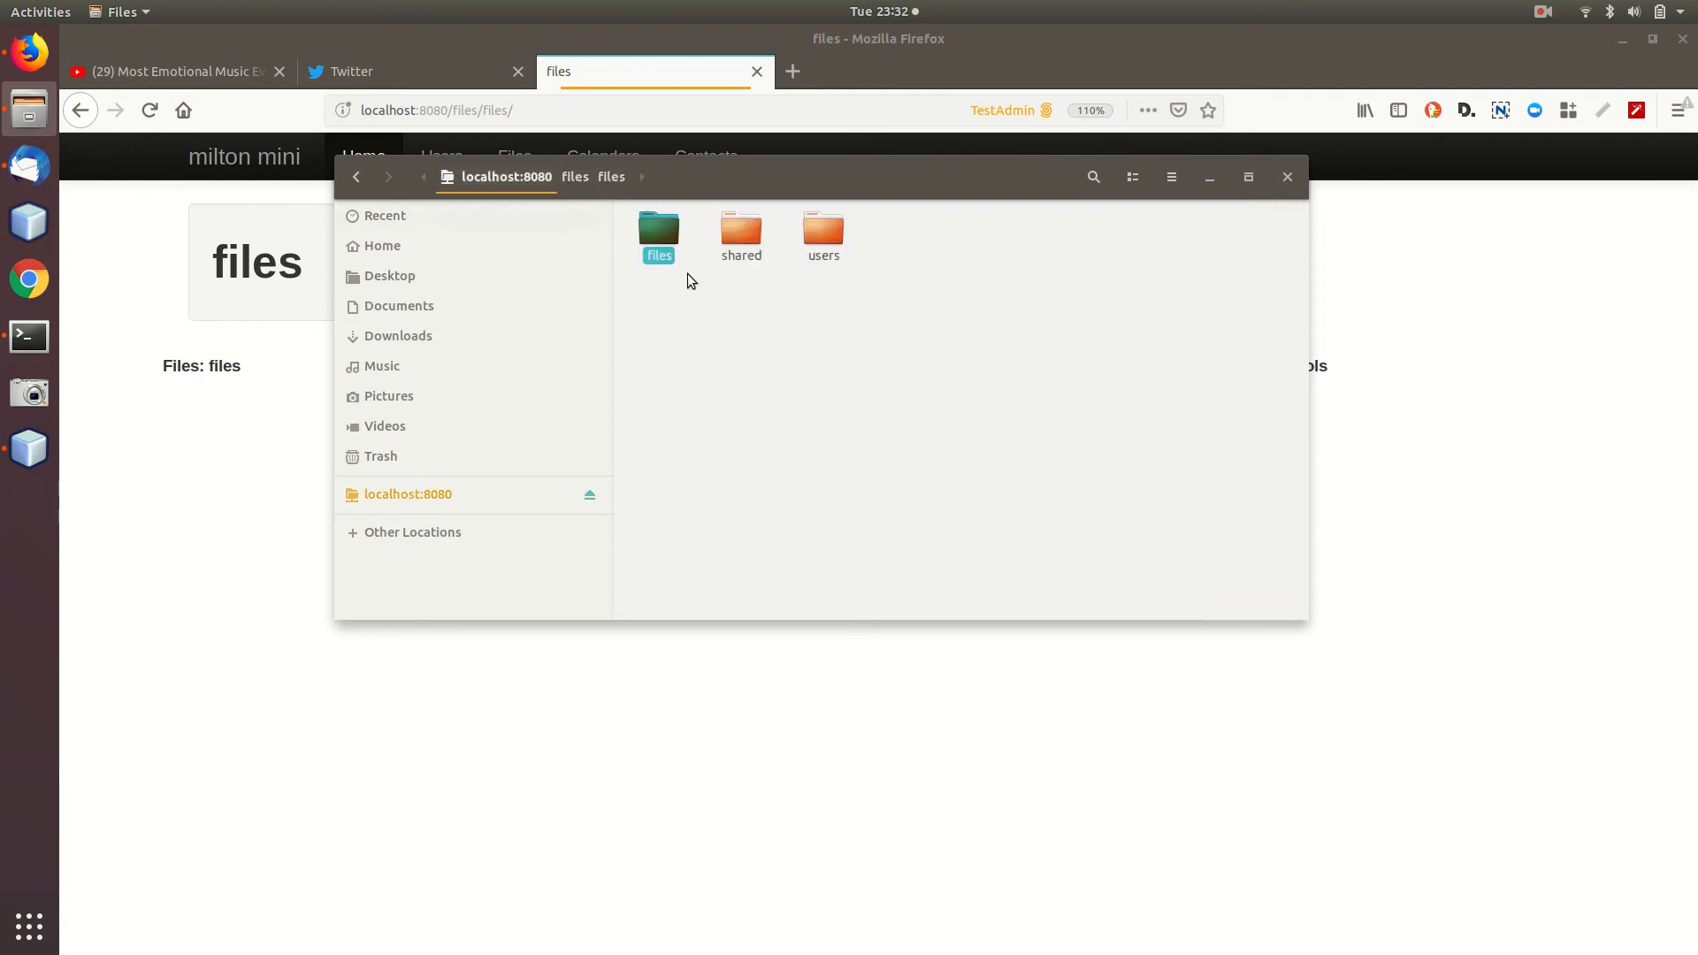
left_click(804, 321)
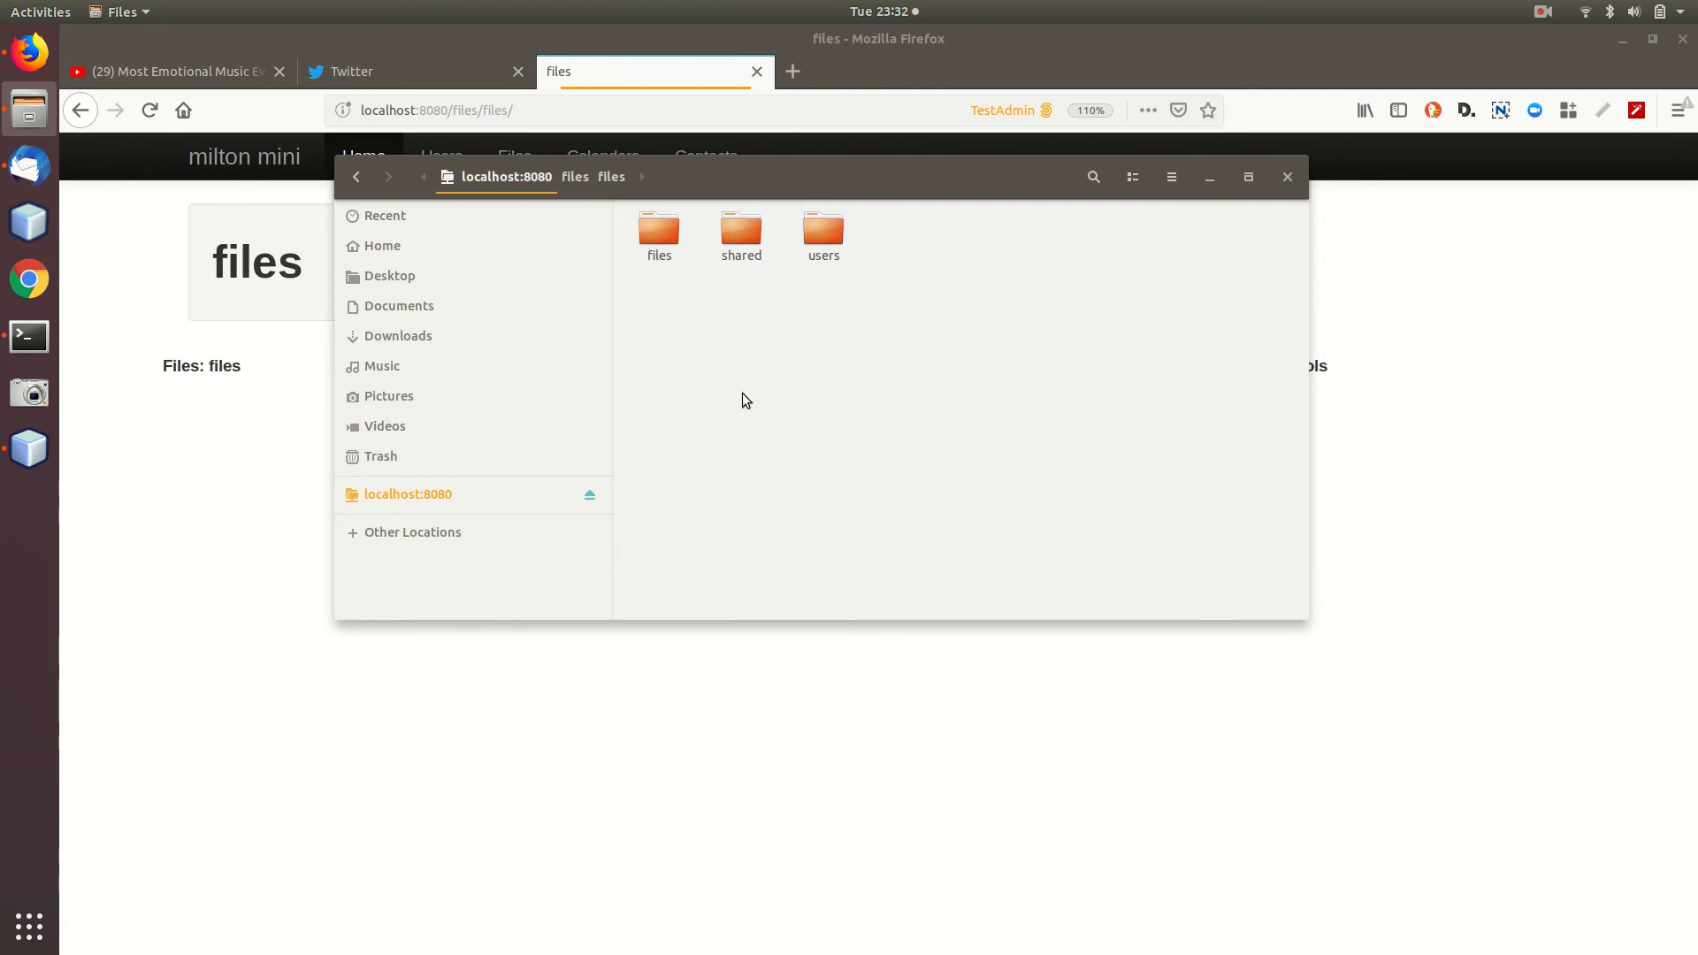
double_click(662, 231)
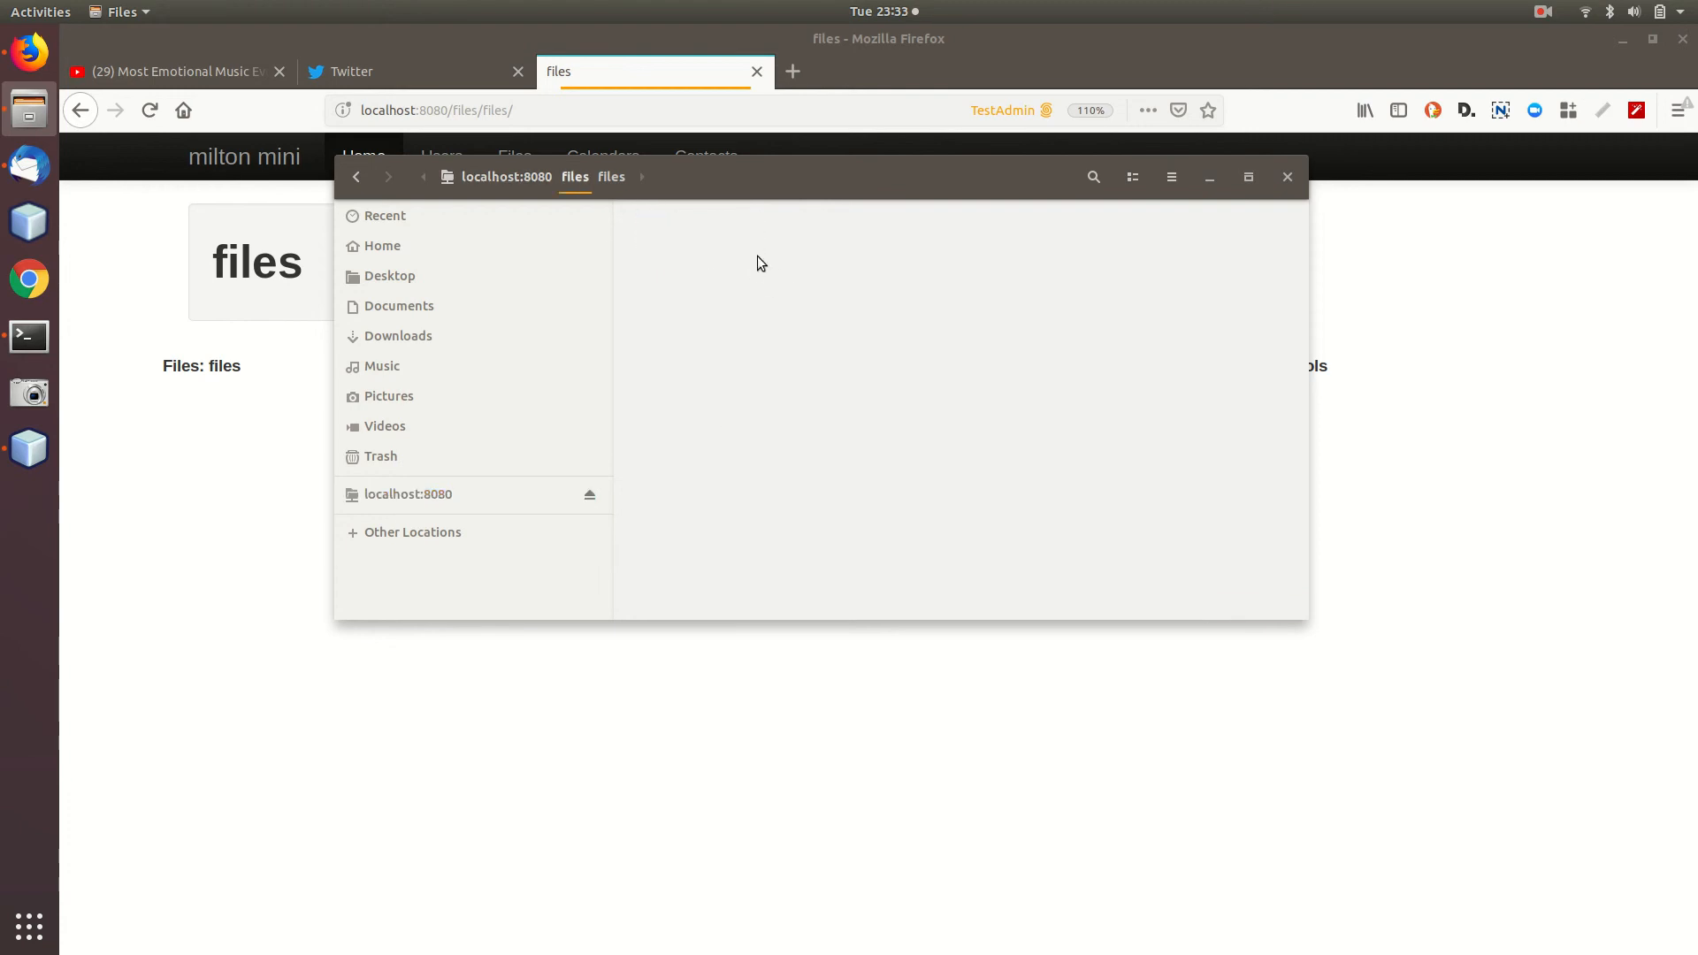
double_click(660, 234)
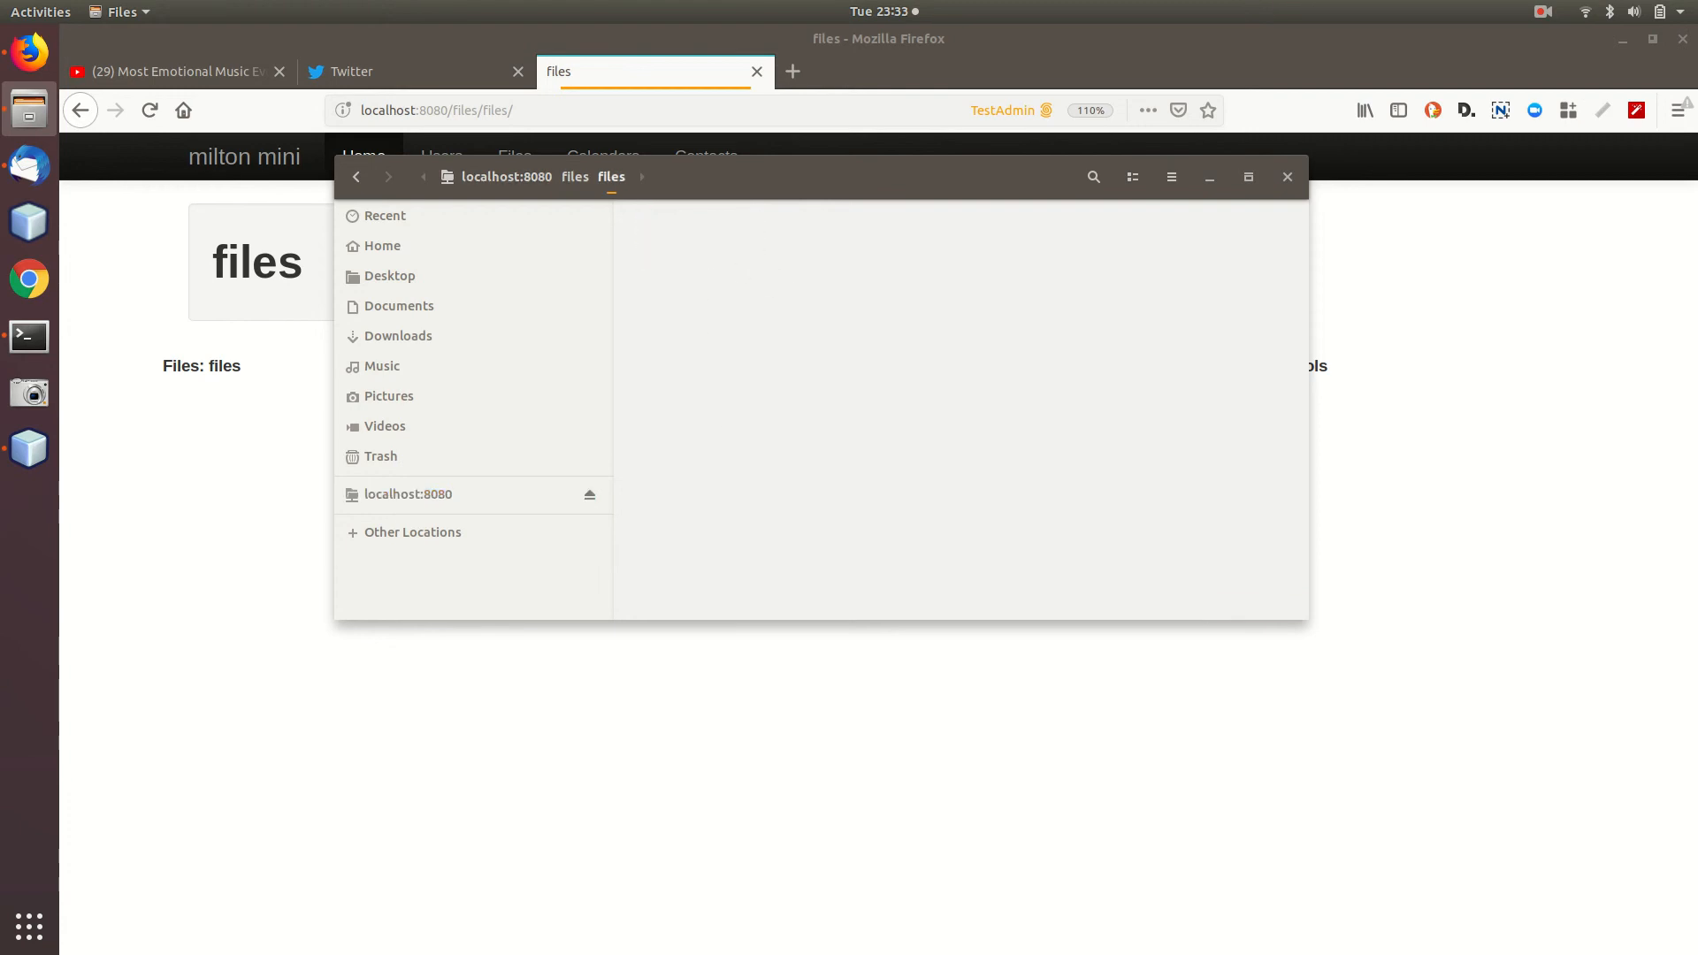
right_click(781, 301)
left_click(836, 315)
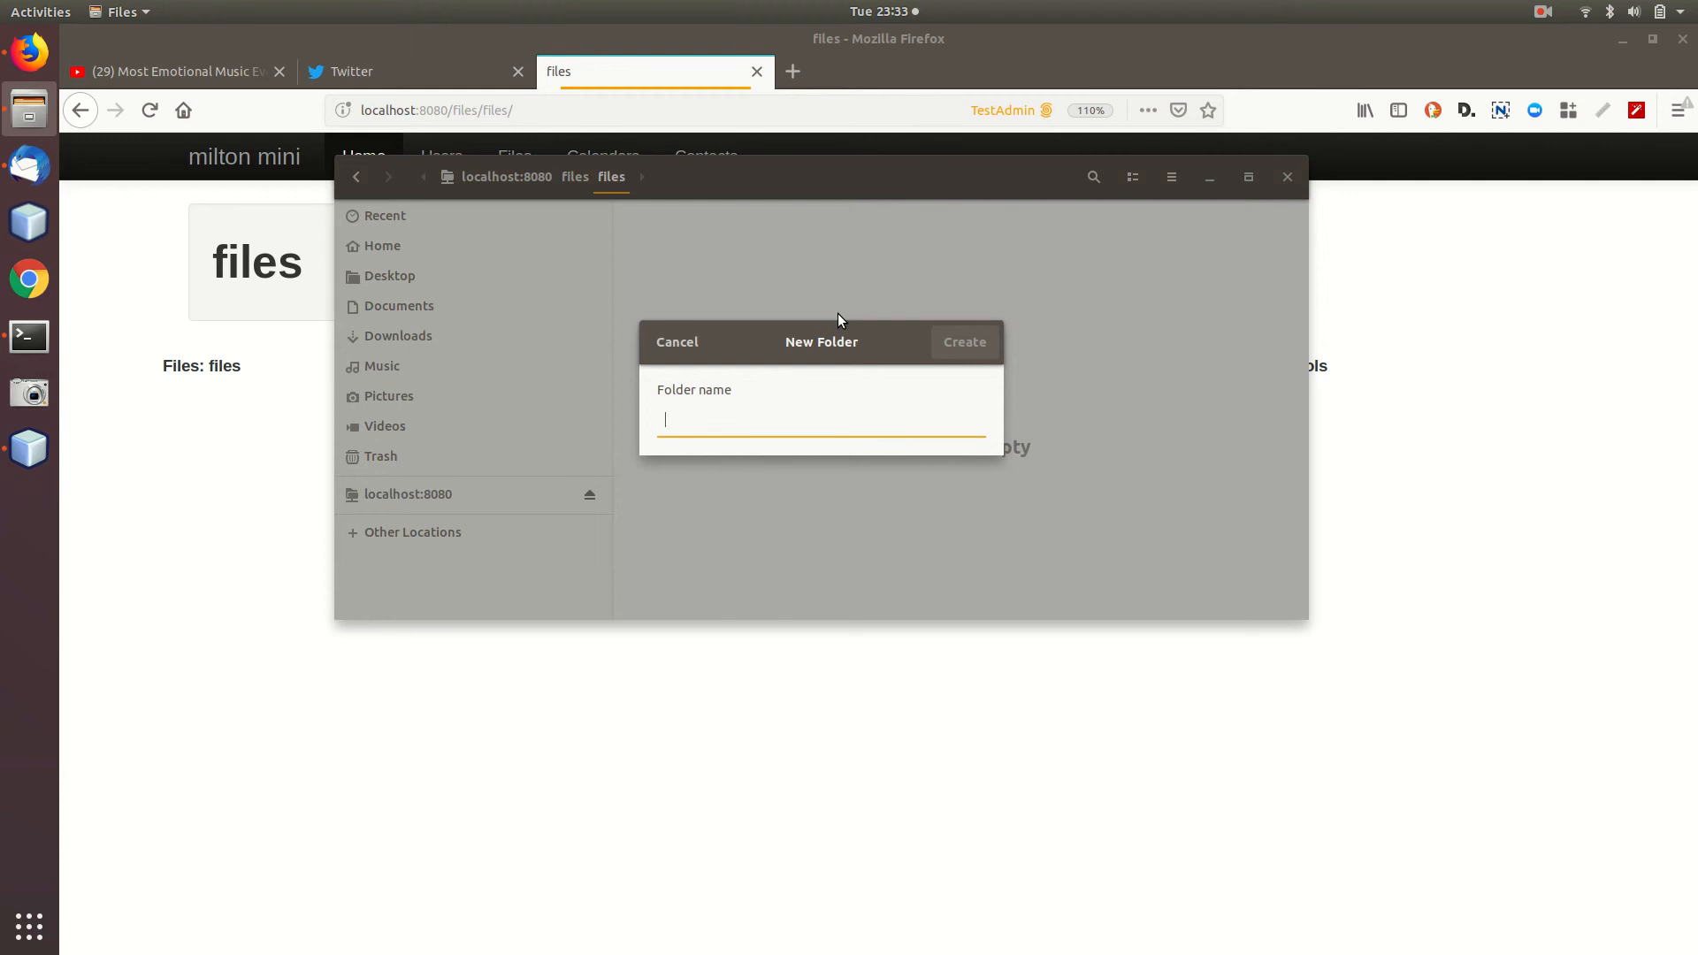
type("abc")
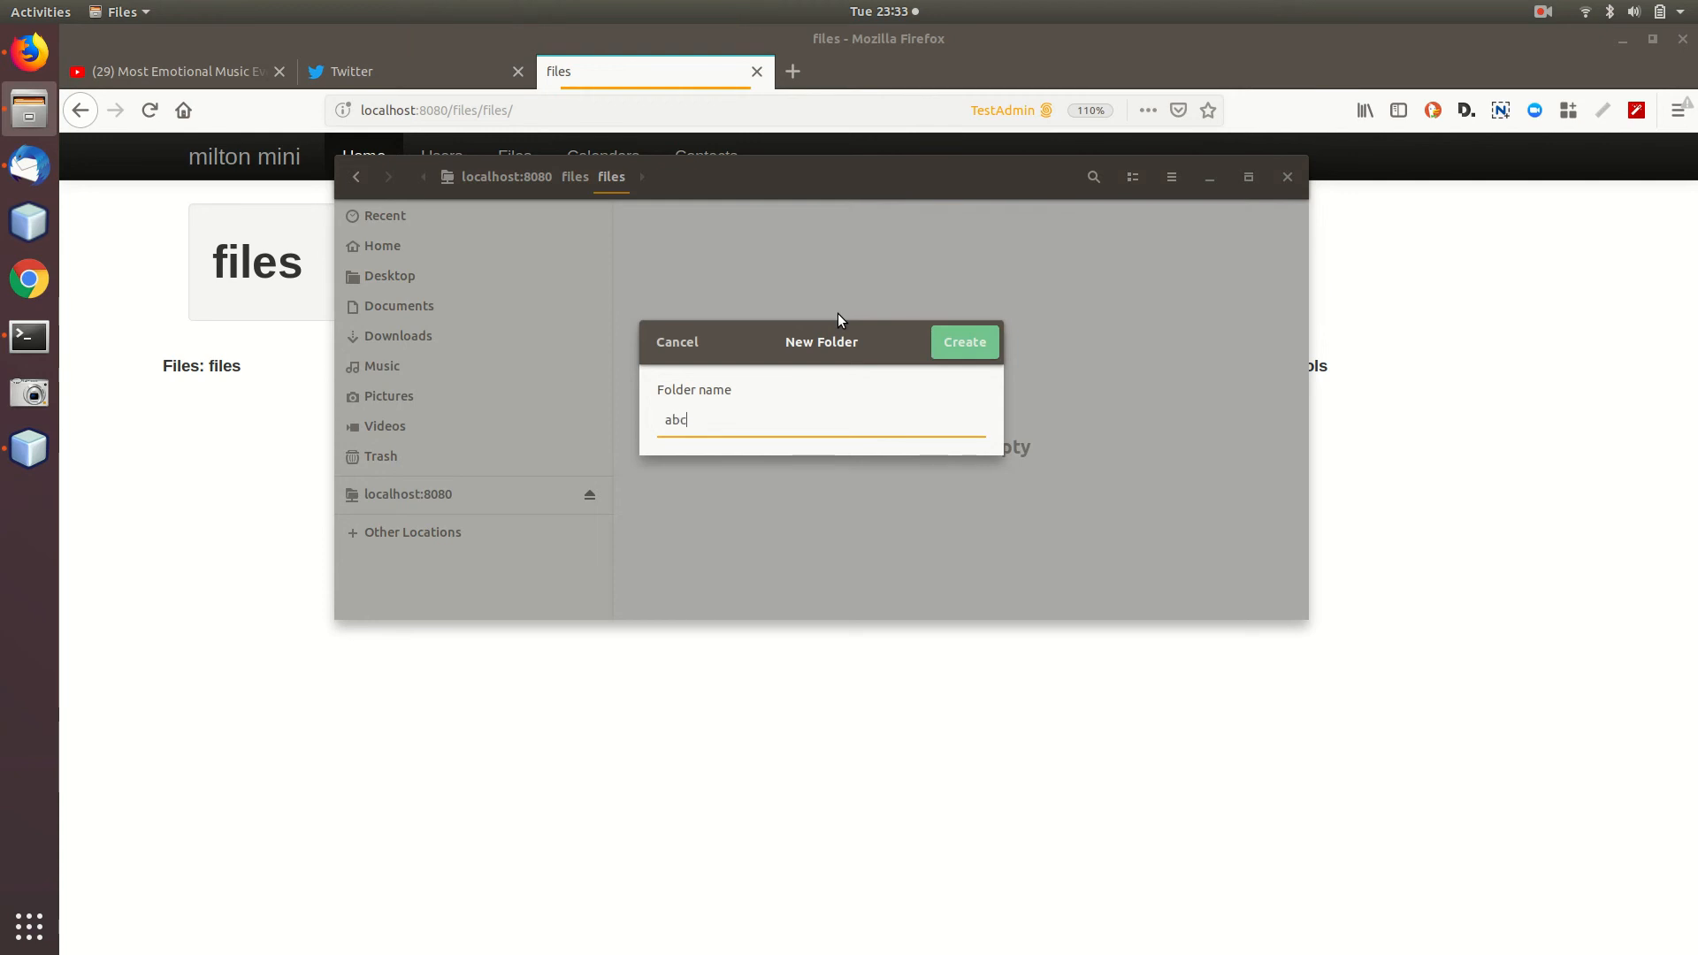
key("Return")
Create a folder named def inside abc.
double_click(672, 231)
right_click(767, 279)
left_click(812, 294)
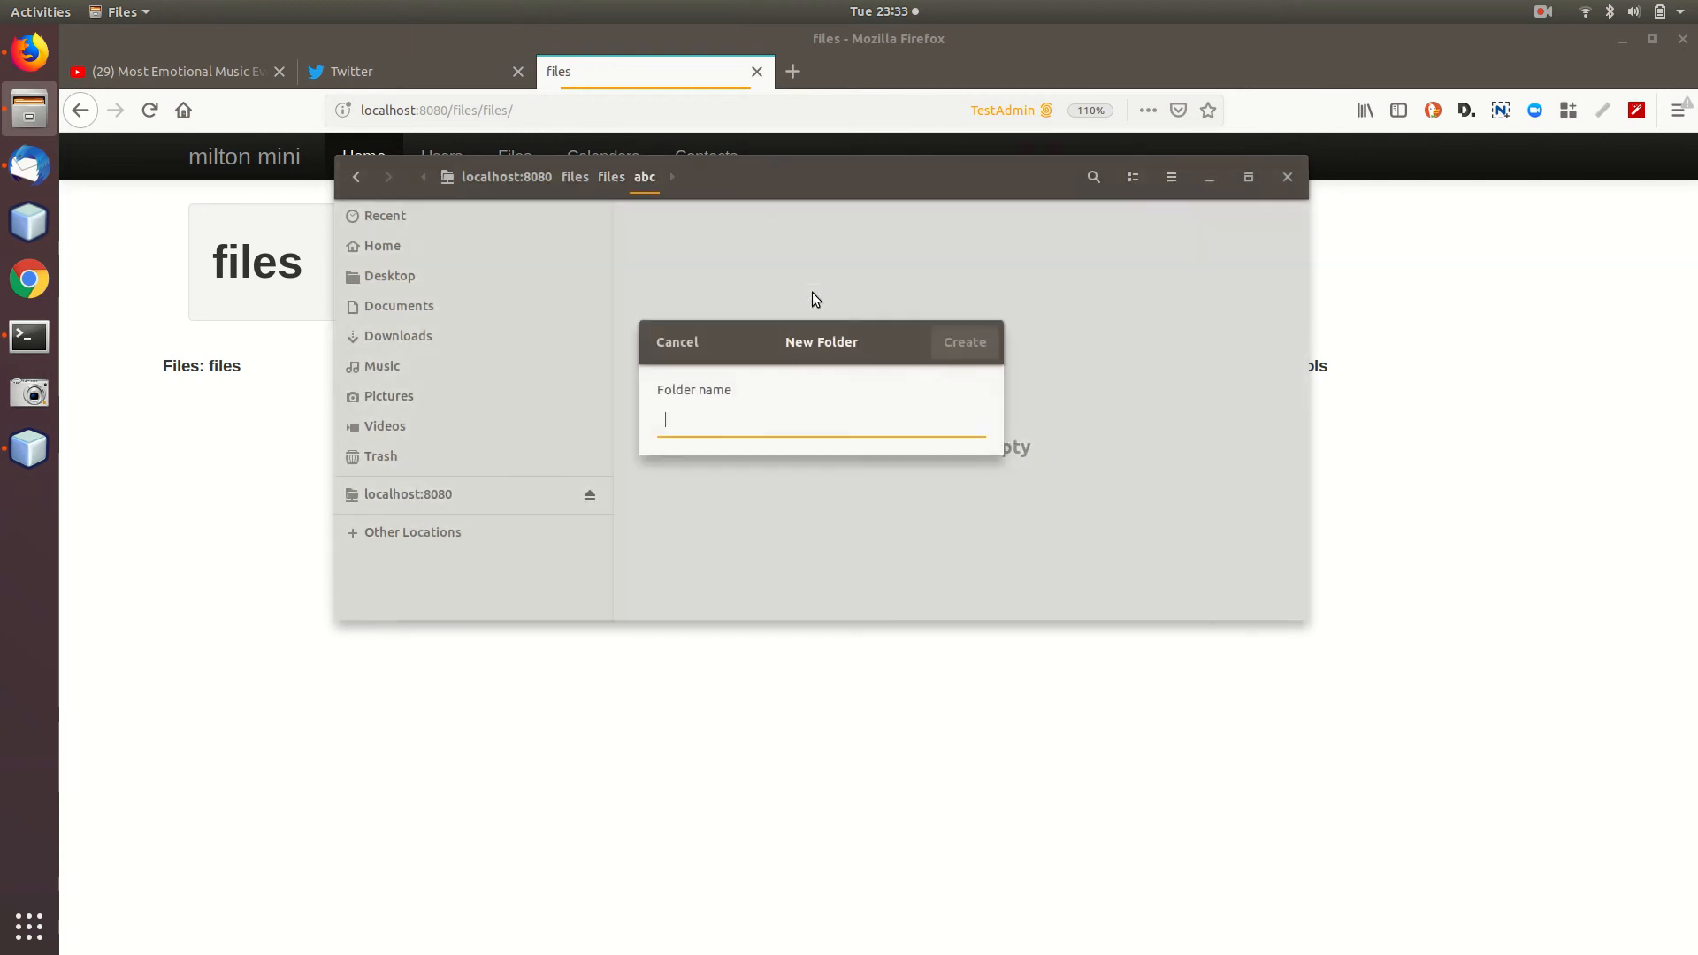
type("def")
key("Return")
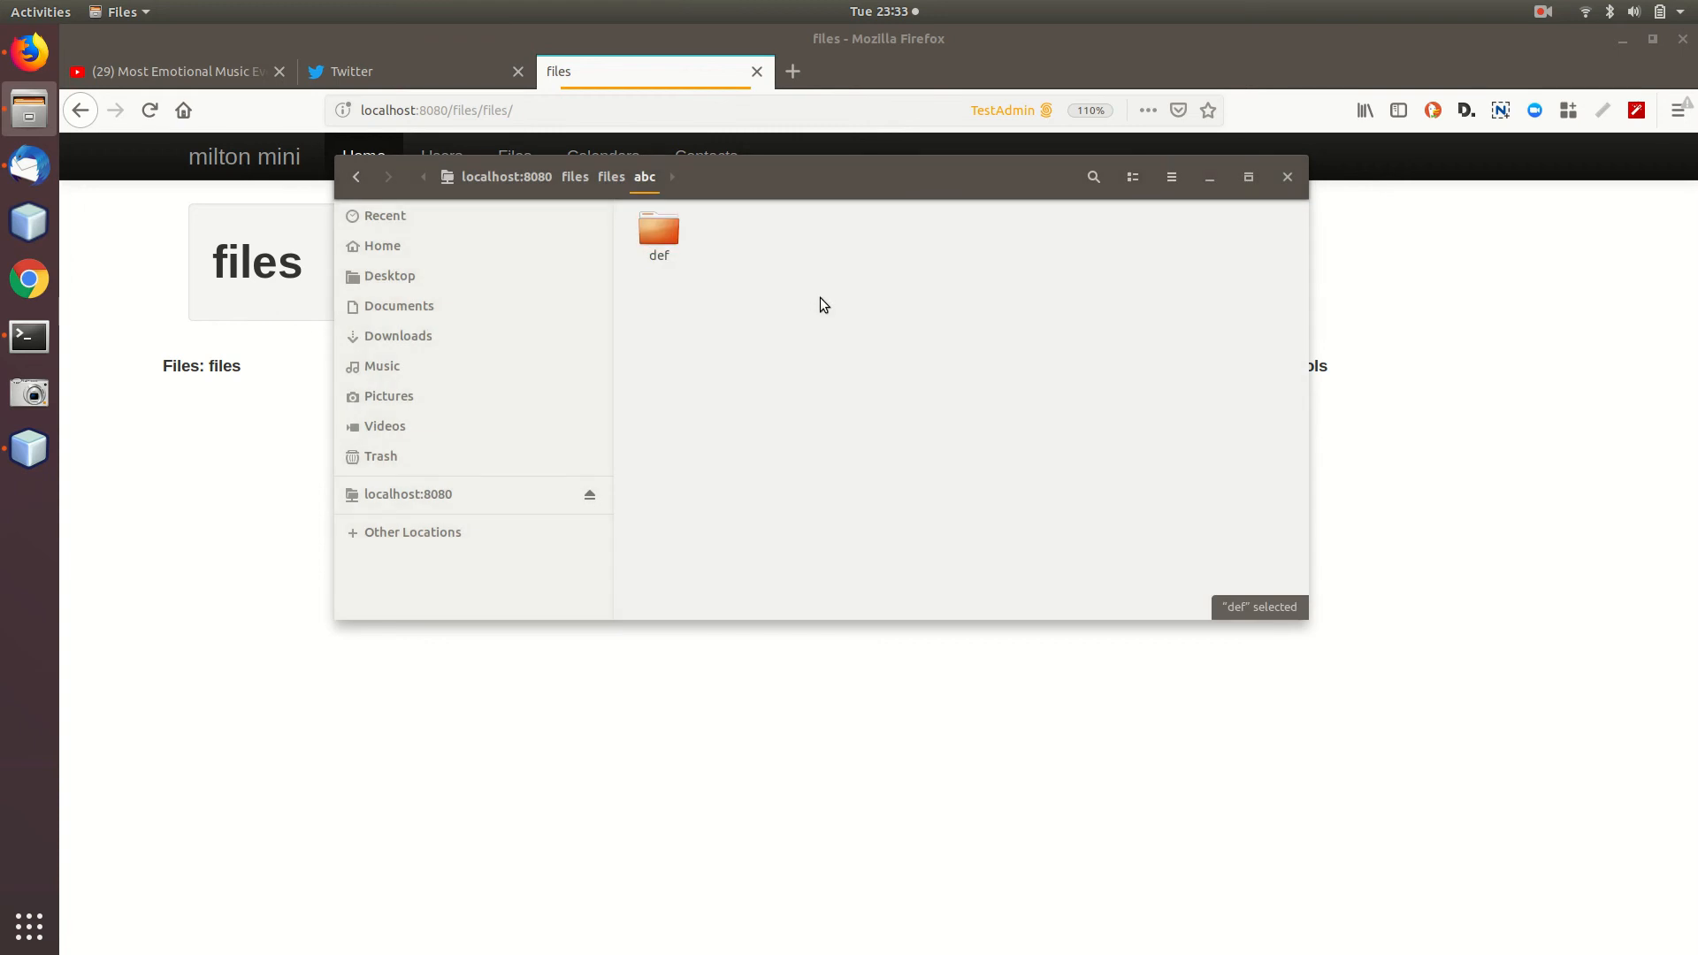
Reload the Firefox files page to confirm abc is listed, then return to the listing.
left_click(637, 67)
left_click(149, 110)
left_click(275, 412)
left_click(80, 109)
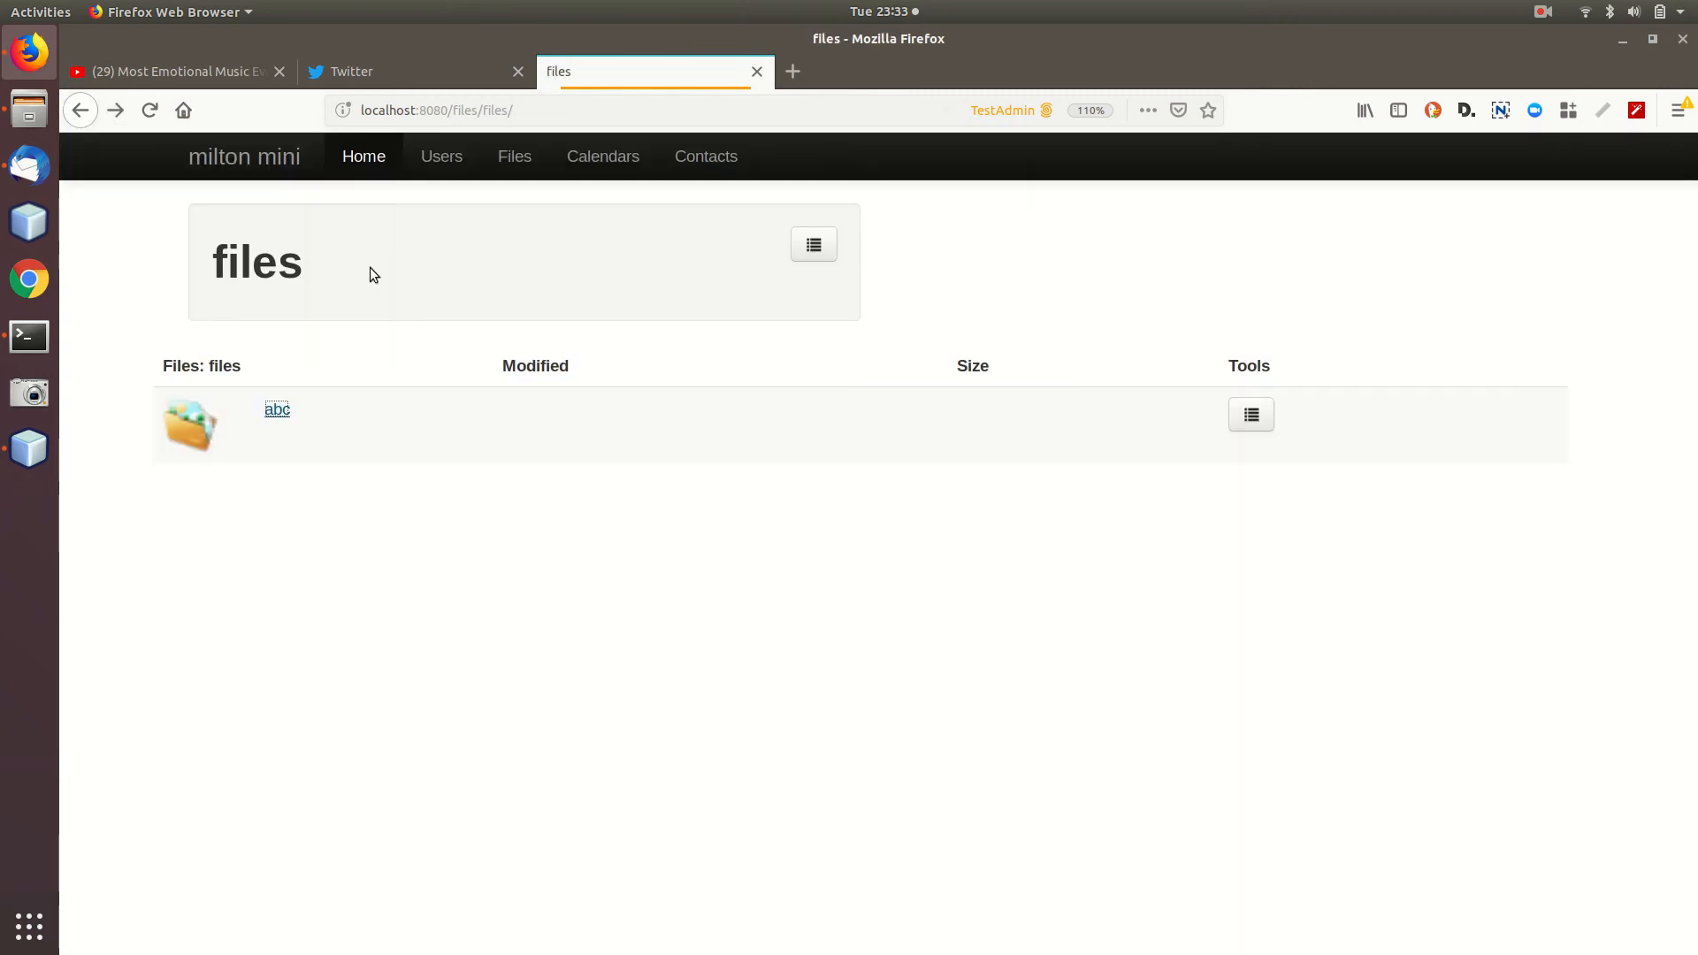
Return to the files folder listing abc and choose Upload a file from its list menu.
left_click(524, 157)
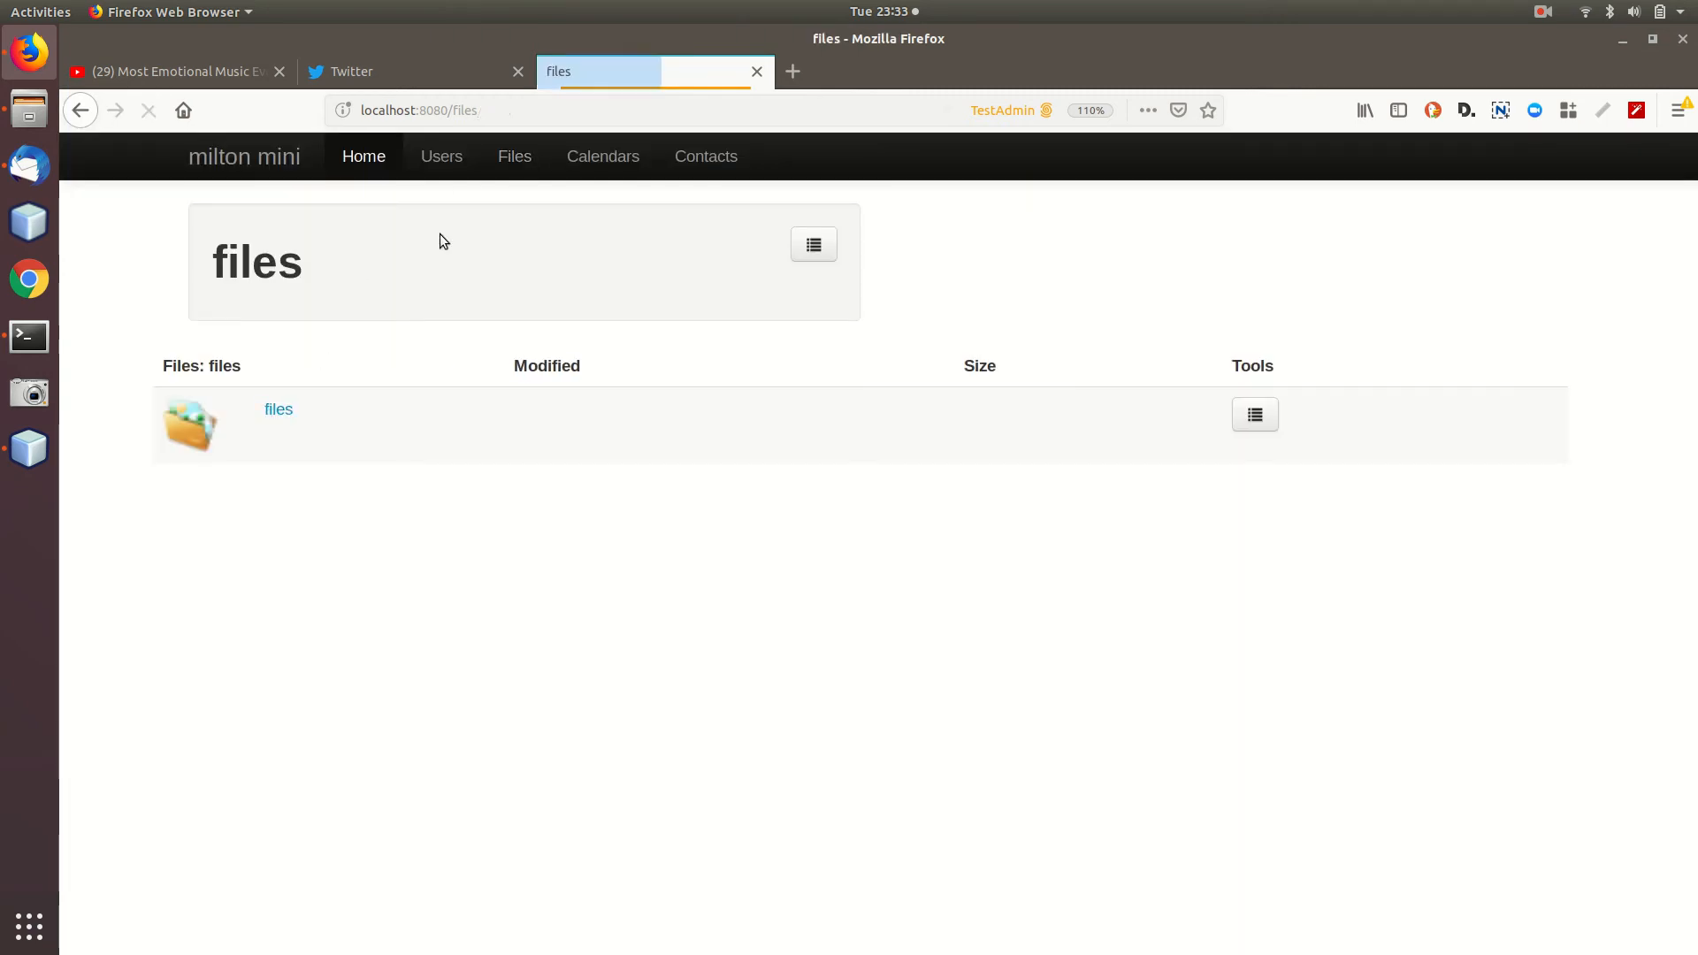
left_click(279, 410)
left_click(279, 411)
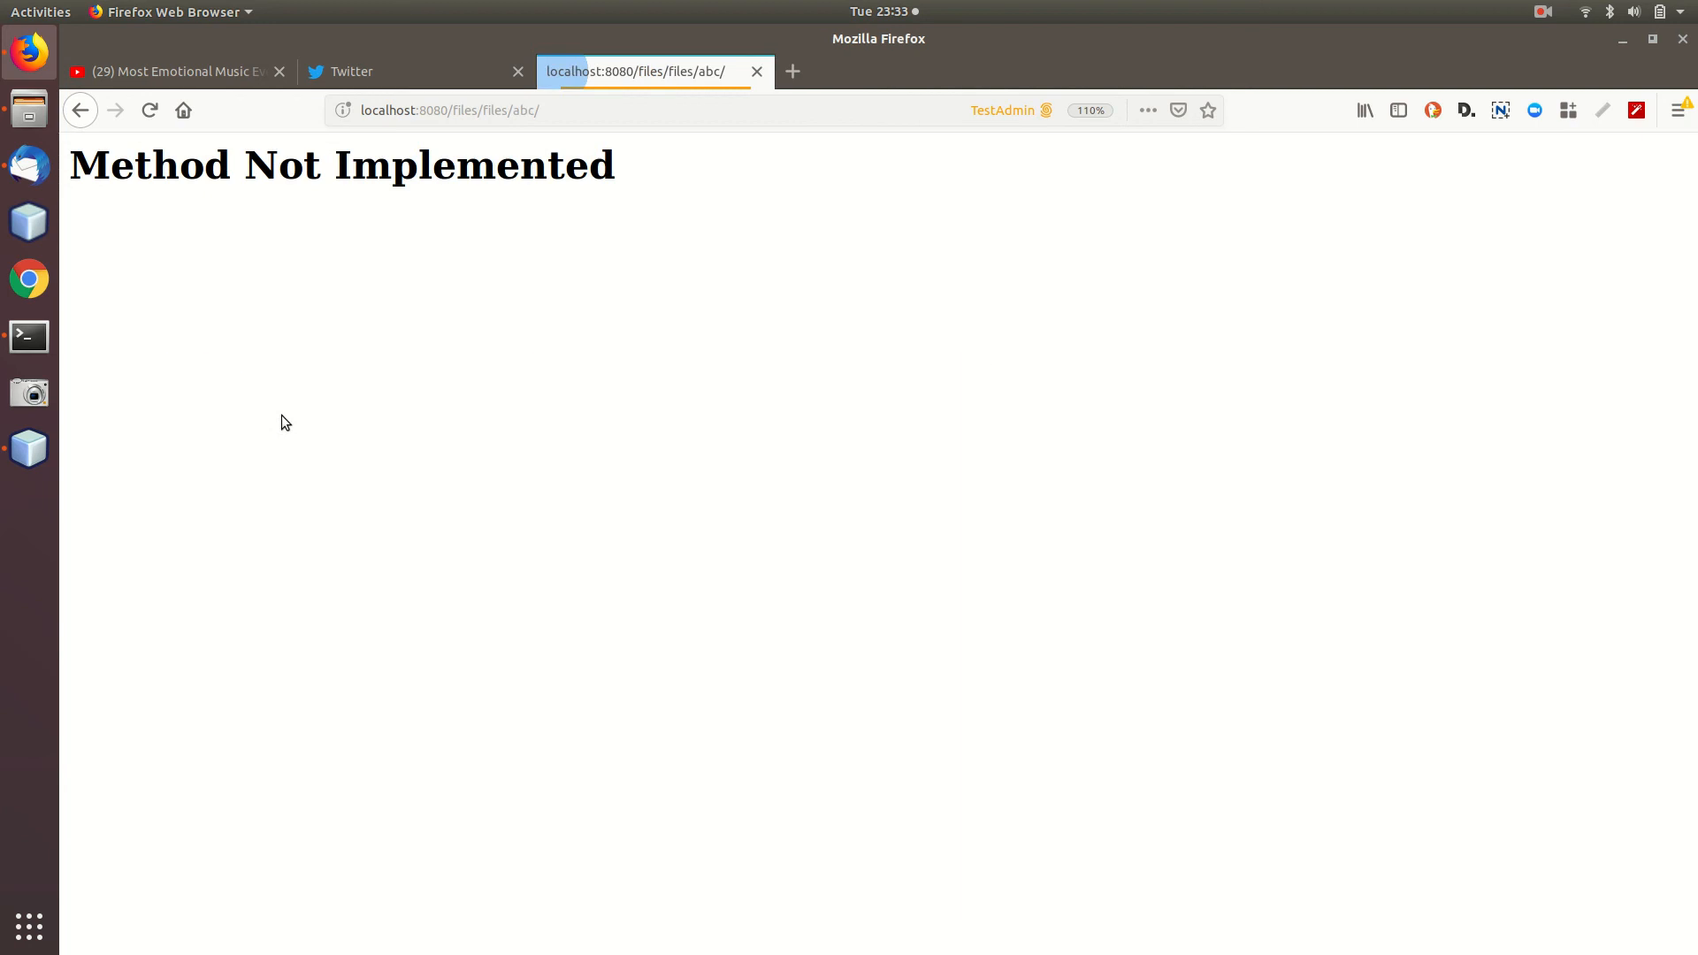
left_click(80, 110)
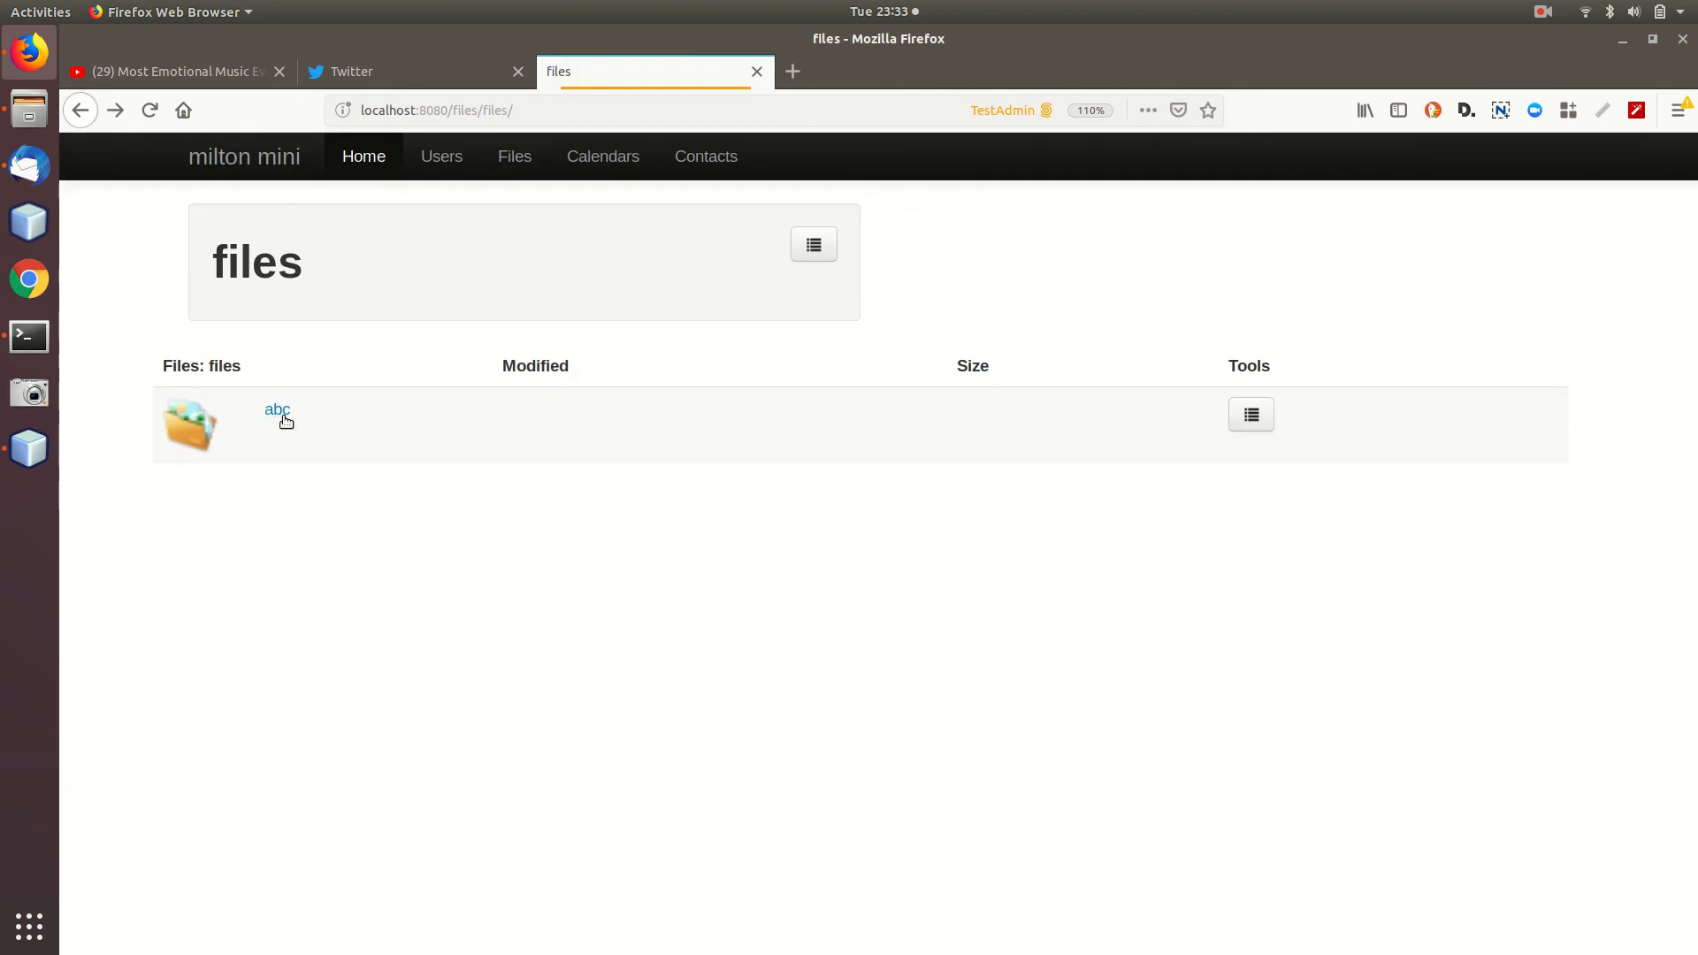
left_click(814, 244)
left_click(700, 321)
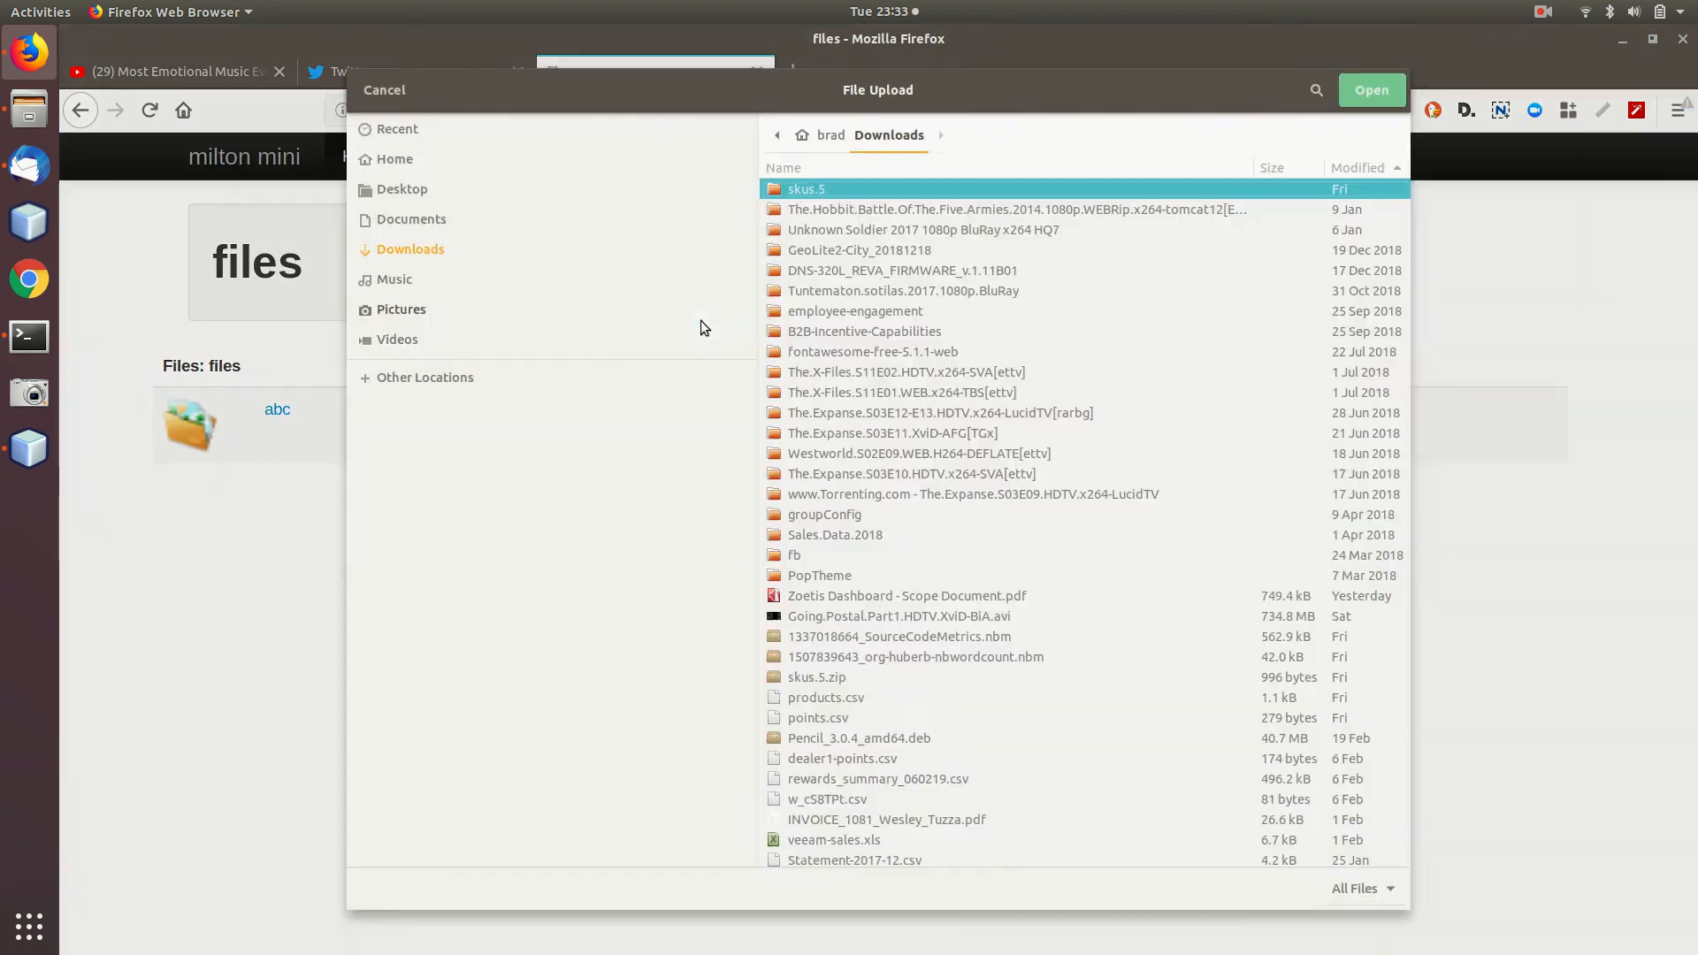
Upload toaster.jpg from the Desktop, view the image, and return to the files listing.
scroll(911, 610, "down", 3)
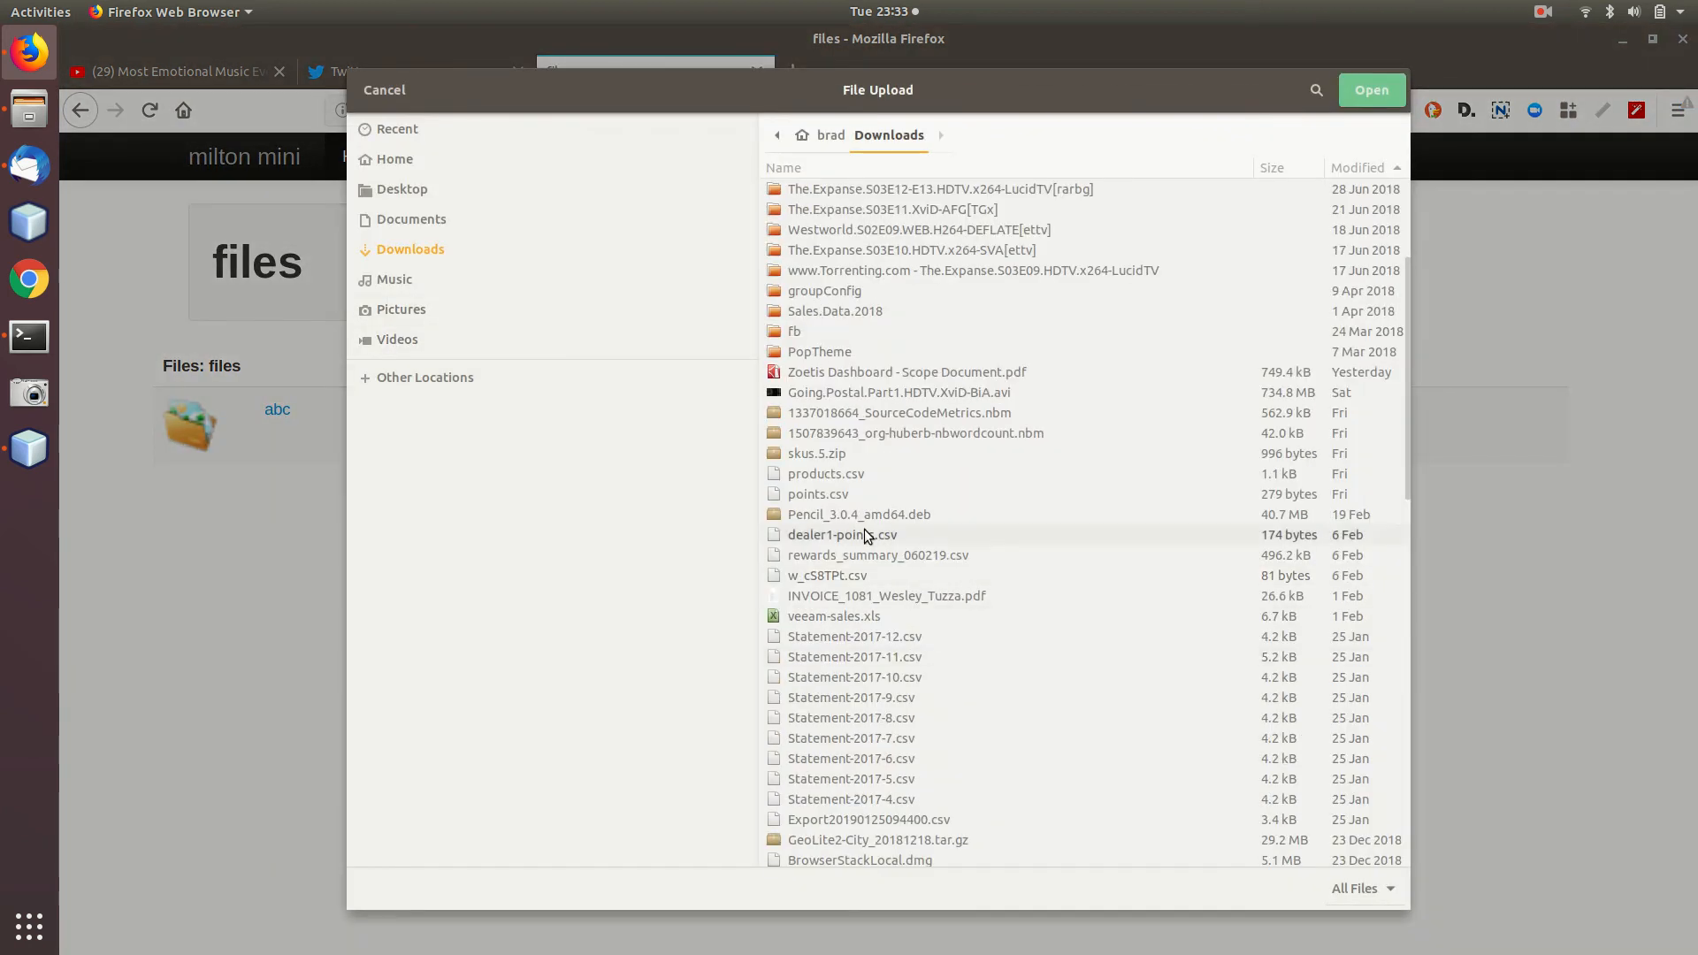
left_click(818, 494)
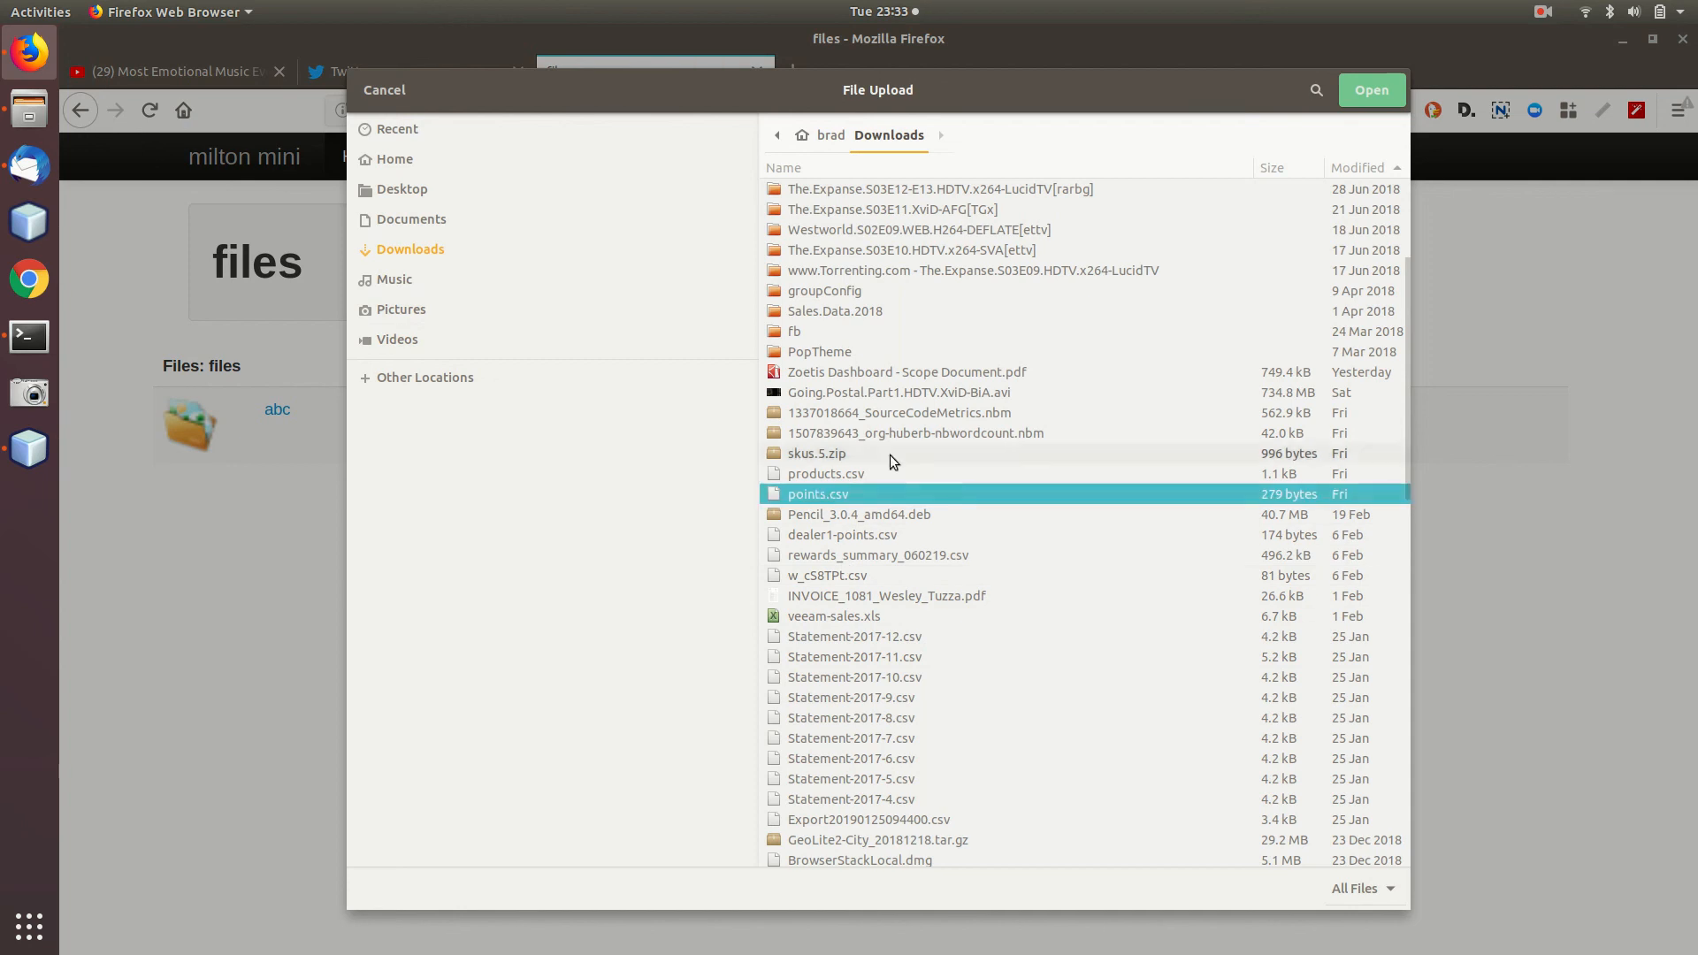
scroll(845, 402, "down", 10)
left_click(398, 190)
scroll(938, 518, "down", 5)
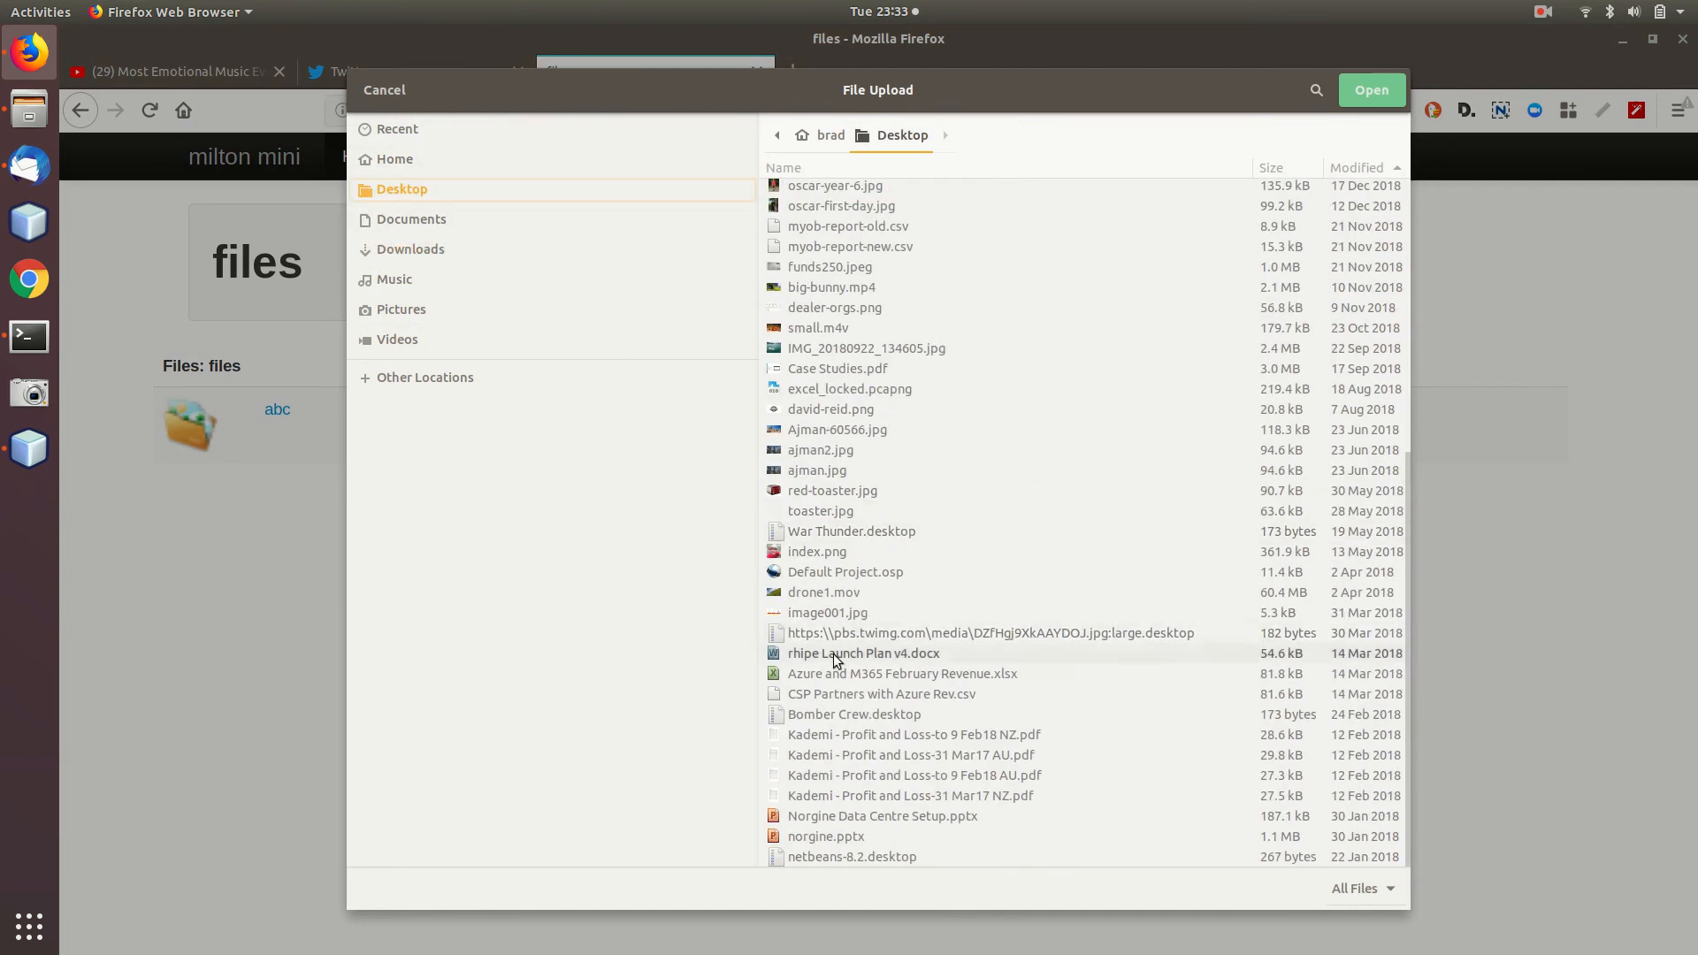
left_click(824, 513)
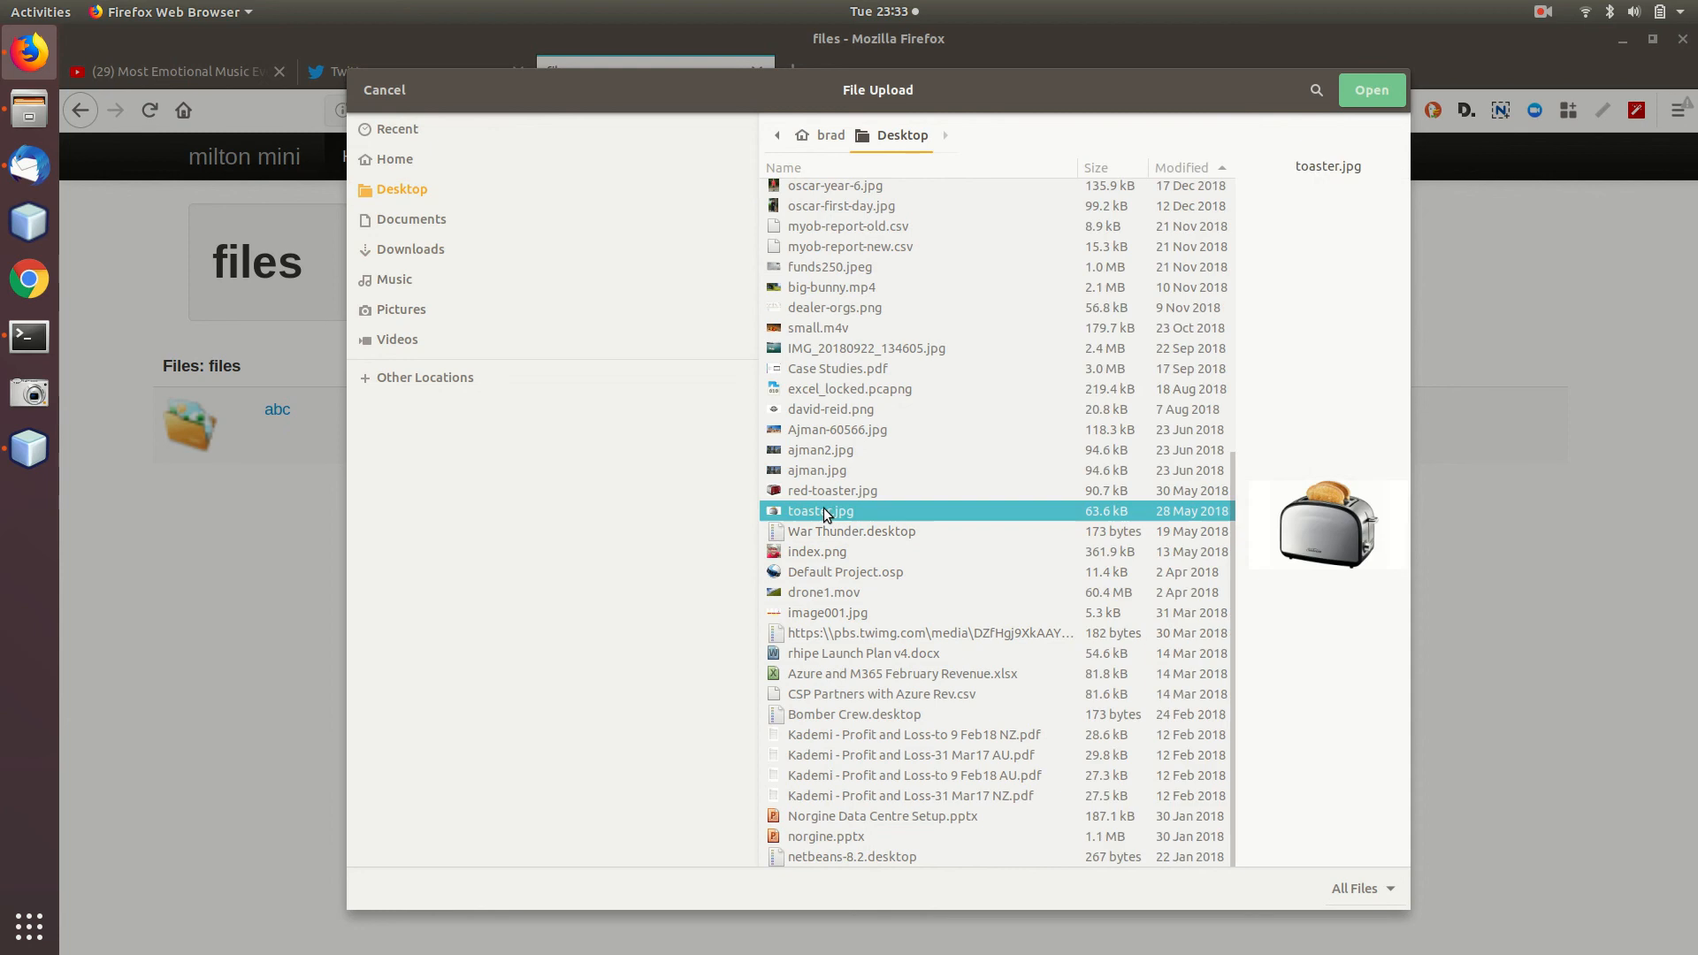
double_click(818, 513)
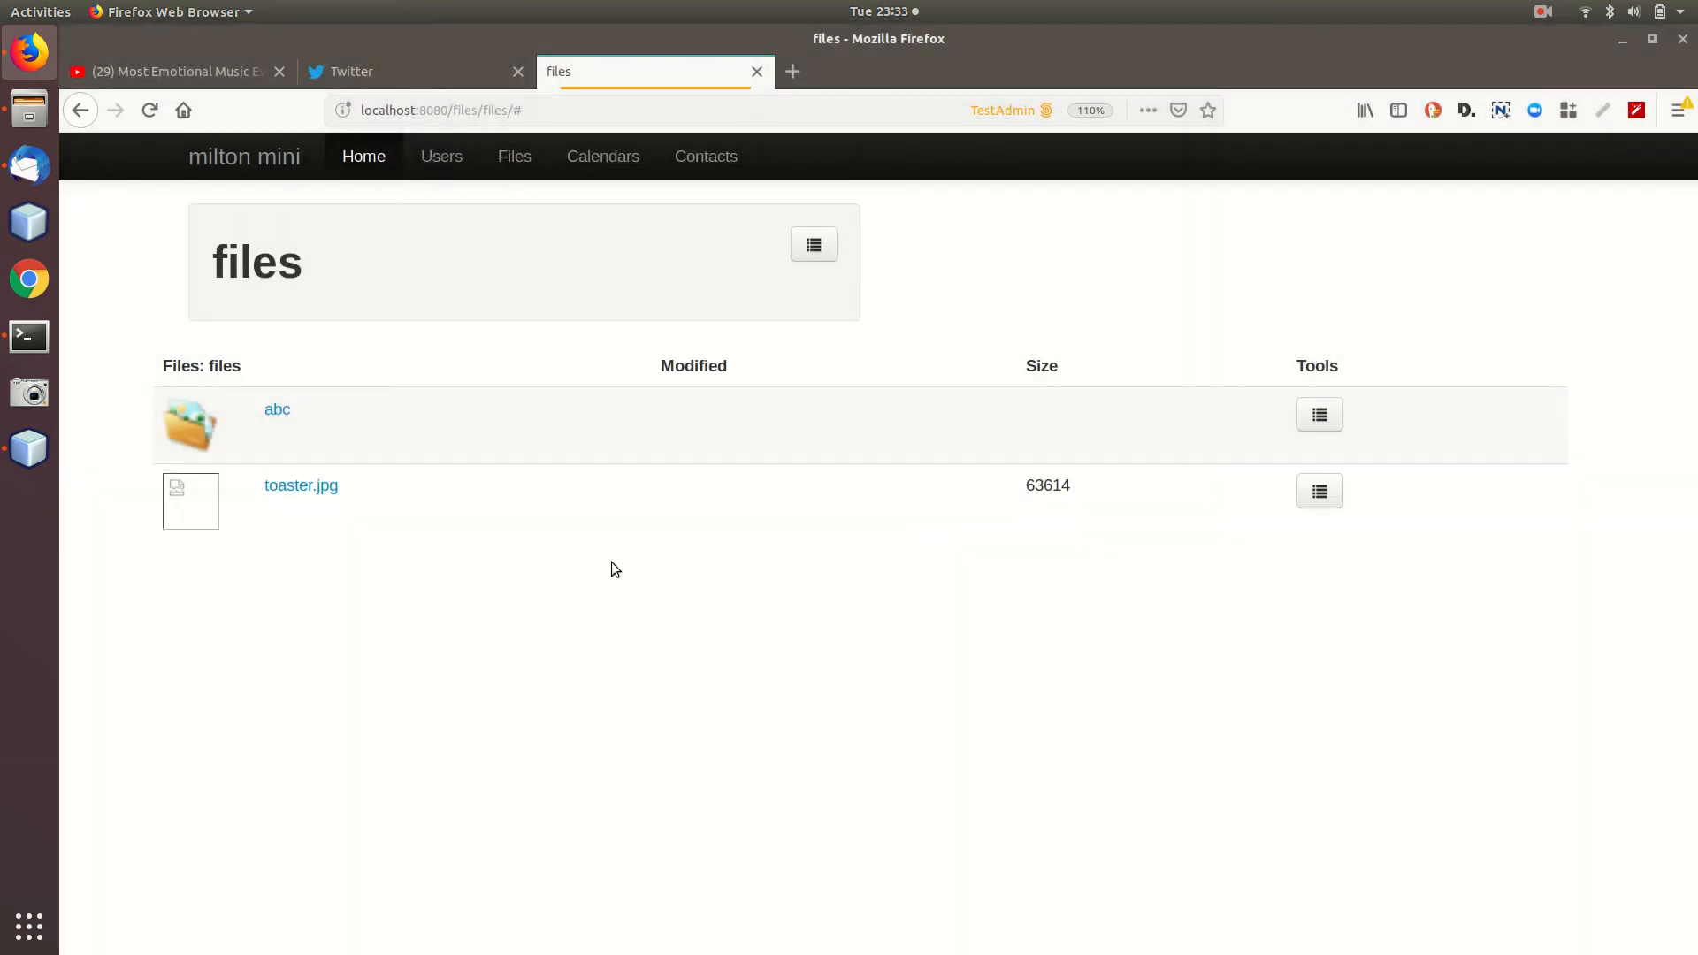
left_click(334, 490)
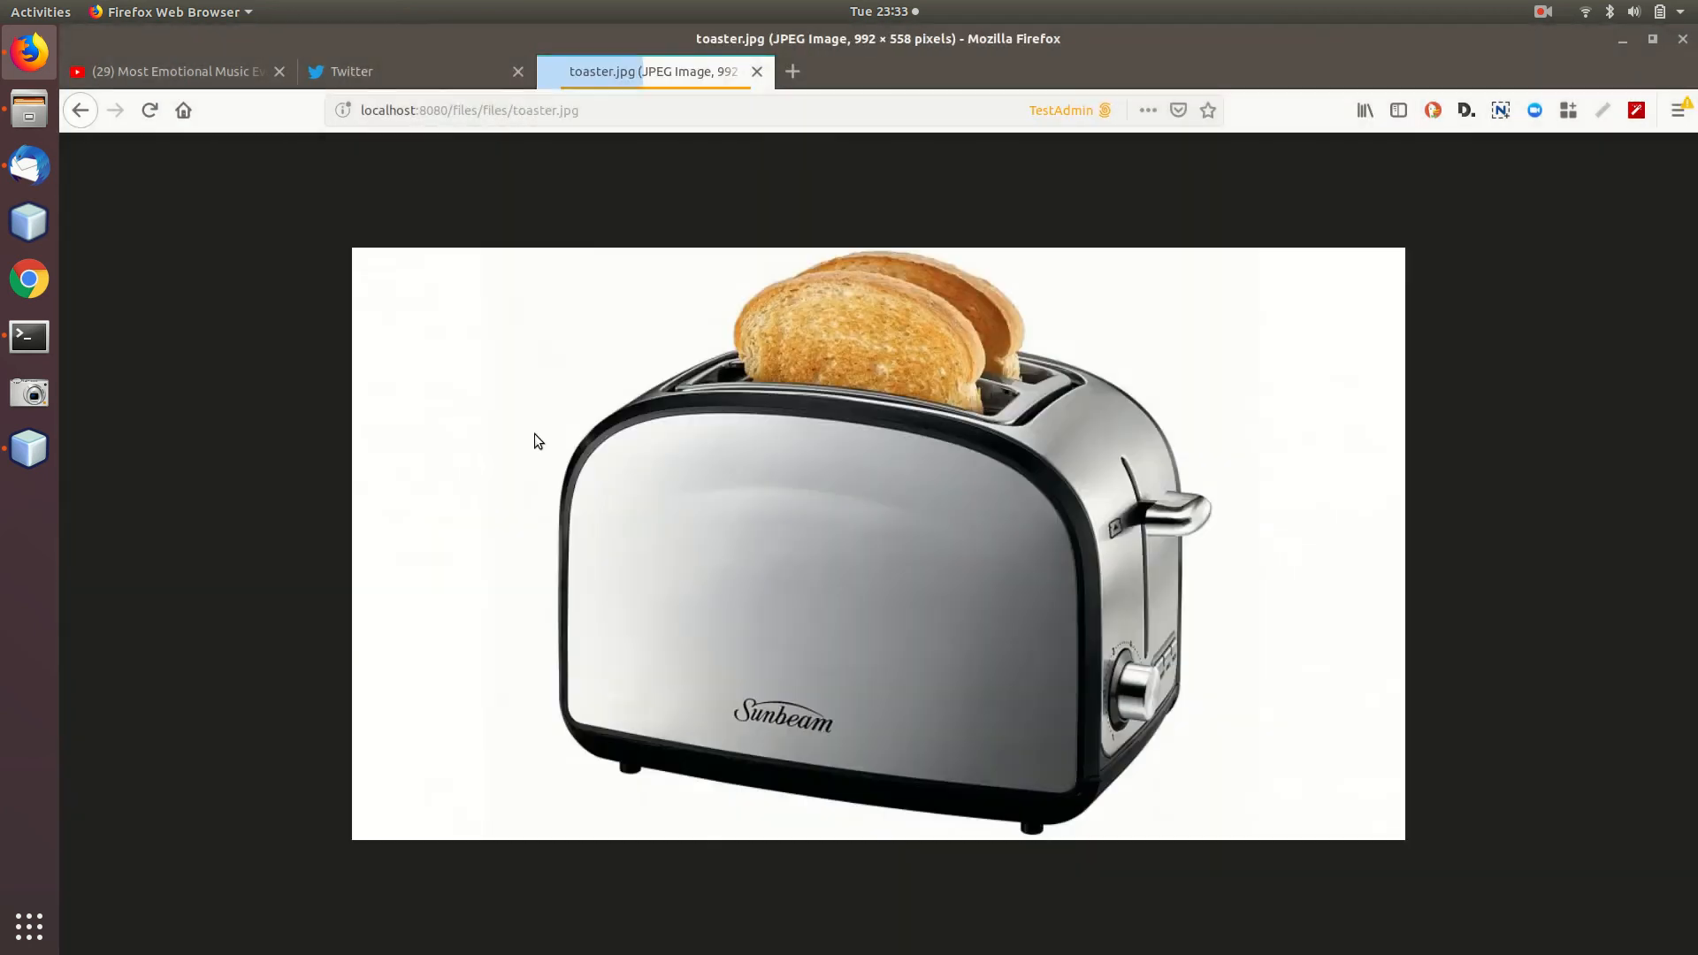
left_click(80, 110)
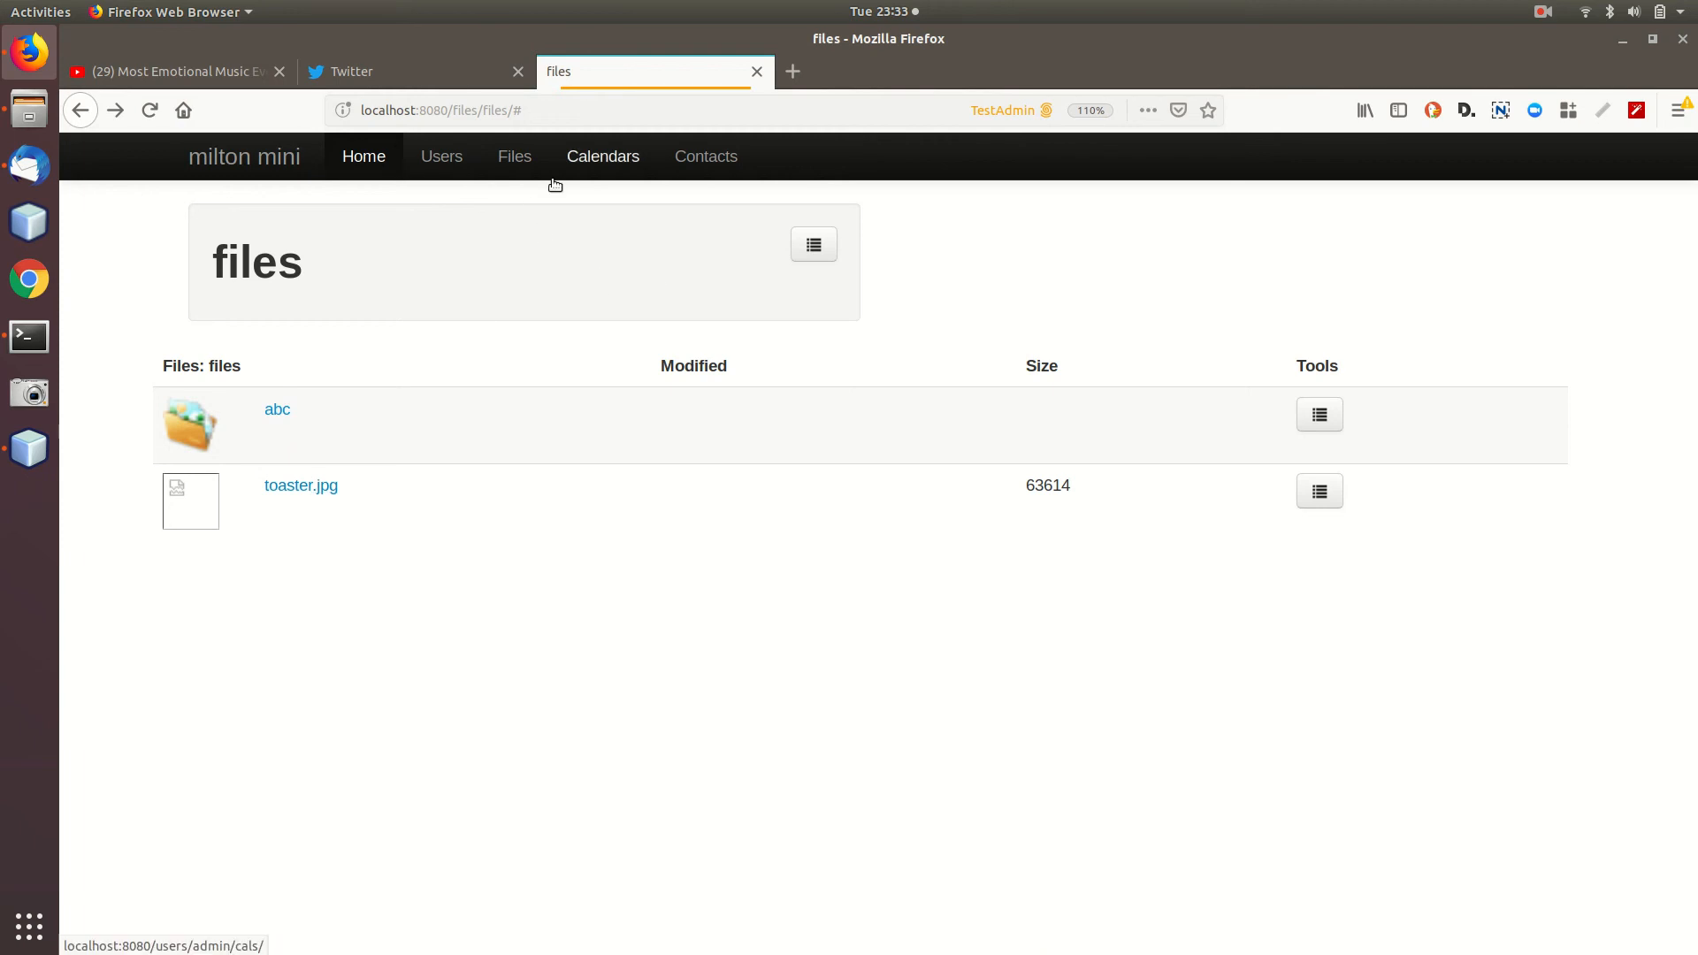
Go to the milton mini Calendars page.
left_click(619, 161)
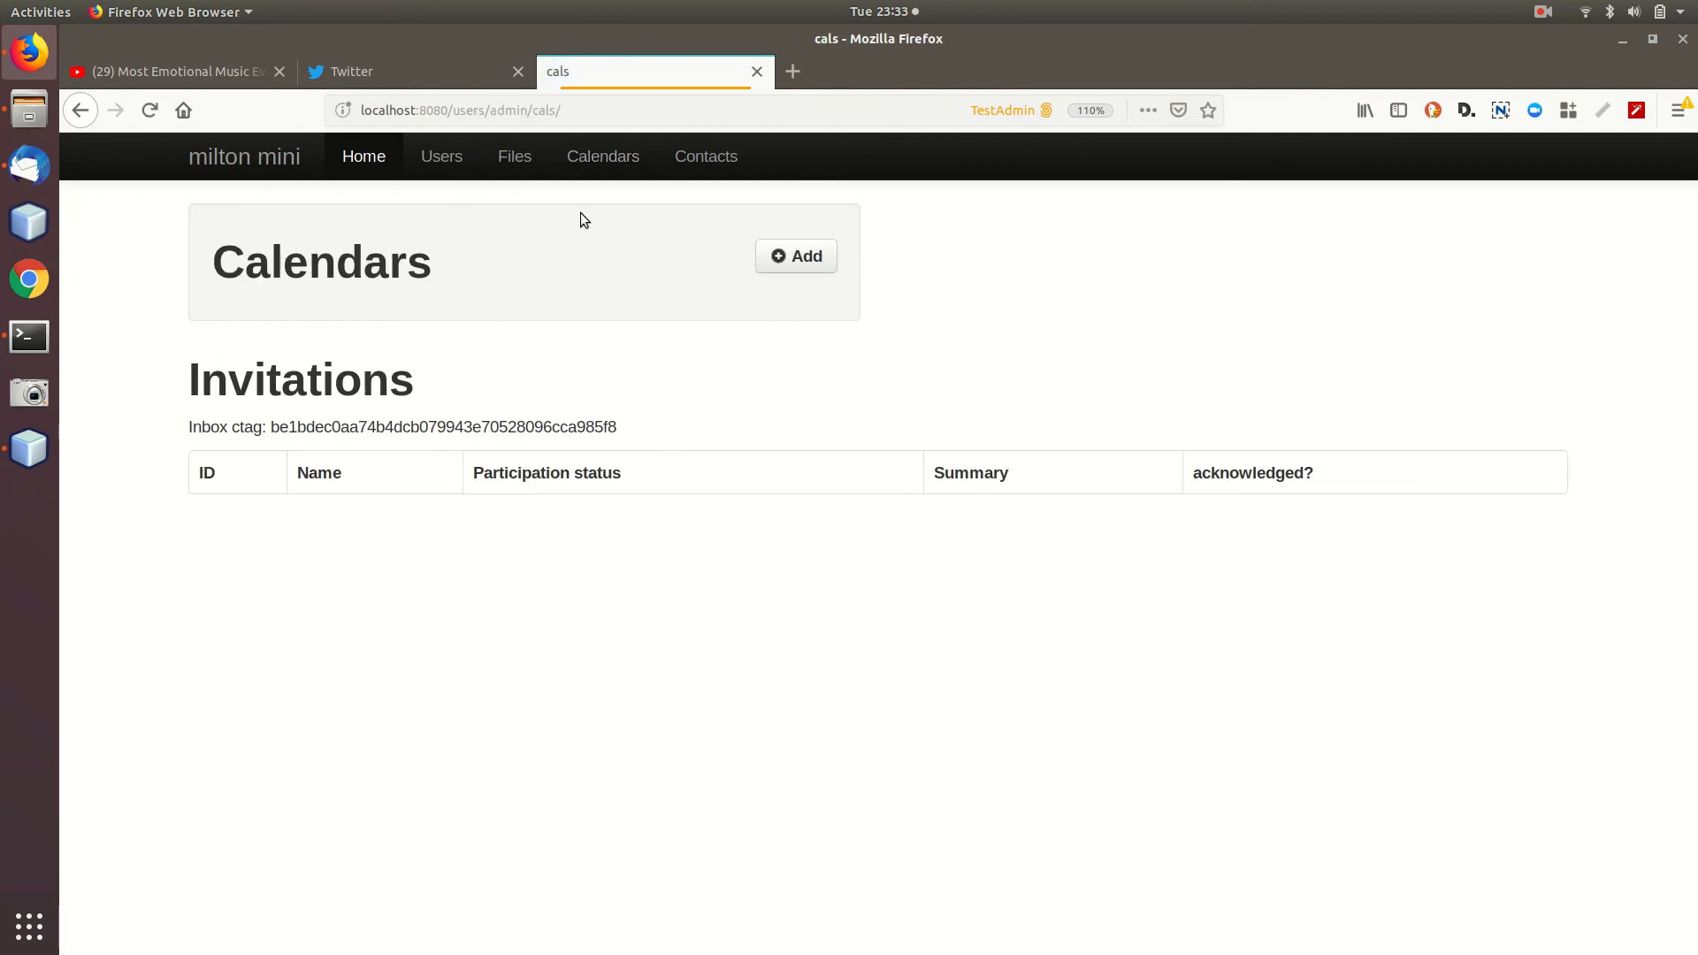
left_click_drag(447, 110, 573, 112)
left_click(576, 113)
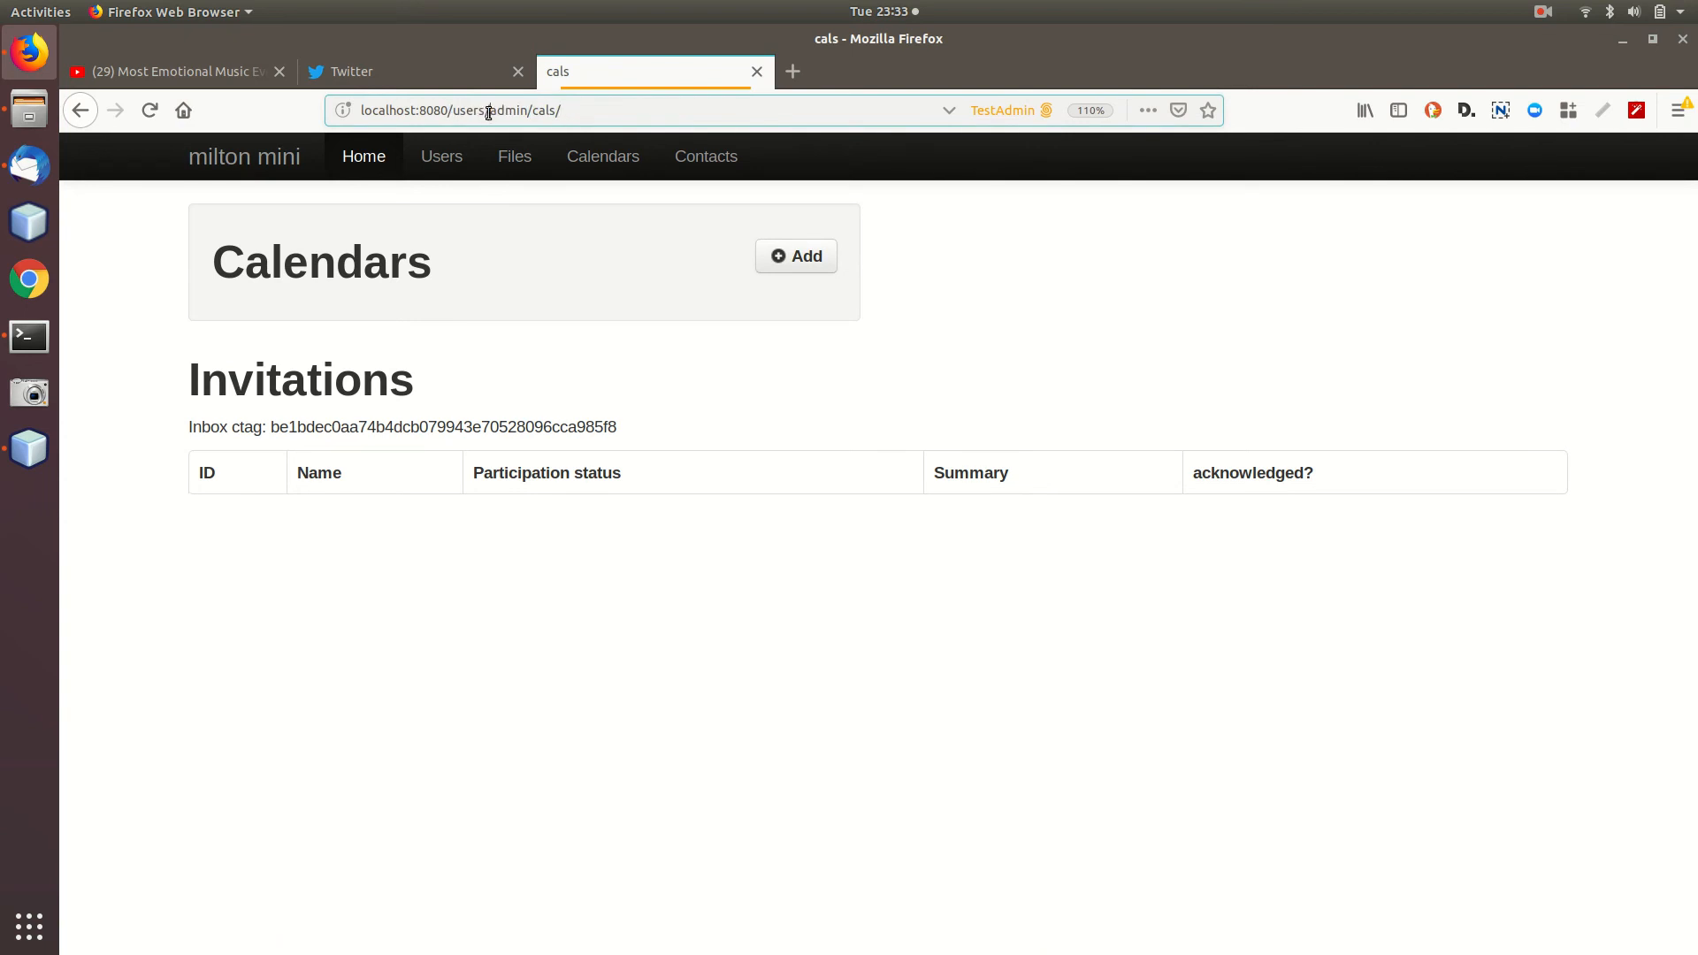
left_click(454, 249)
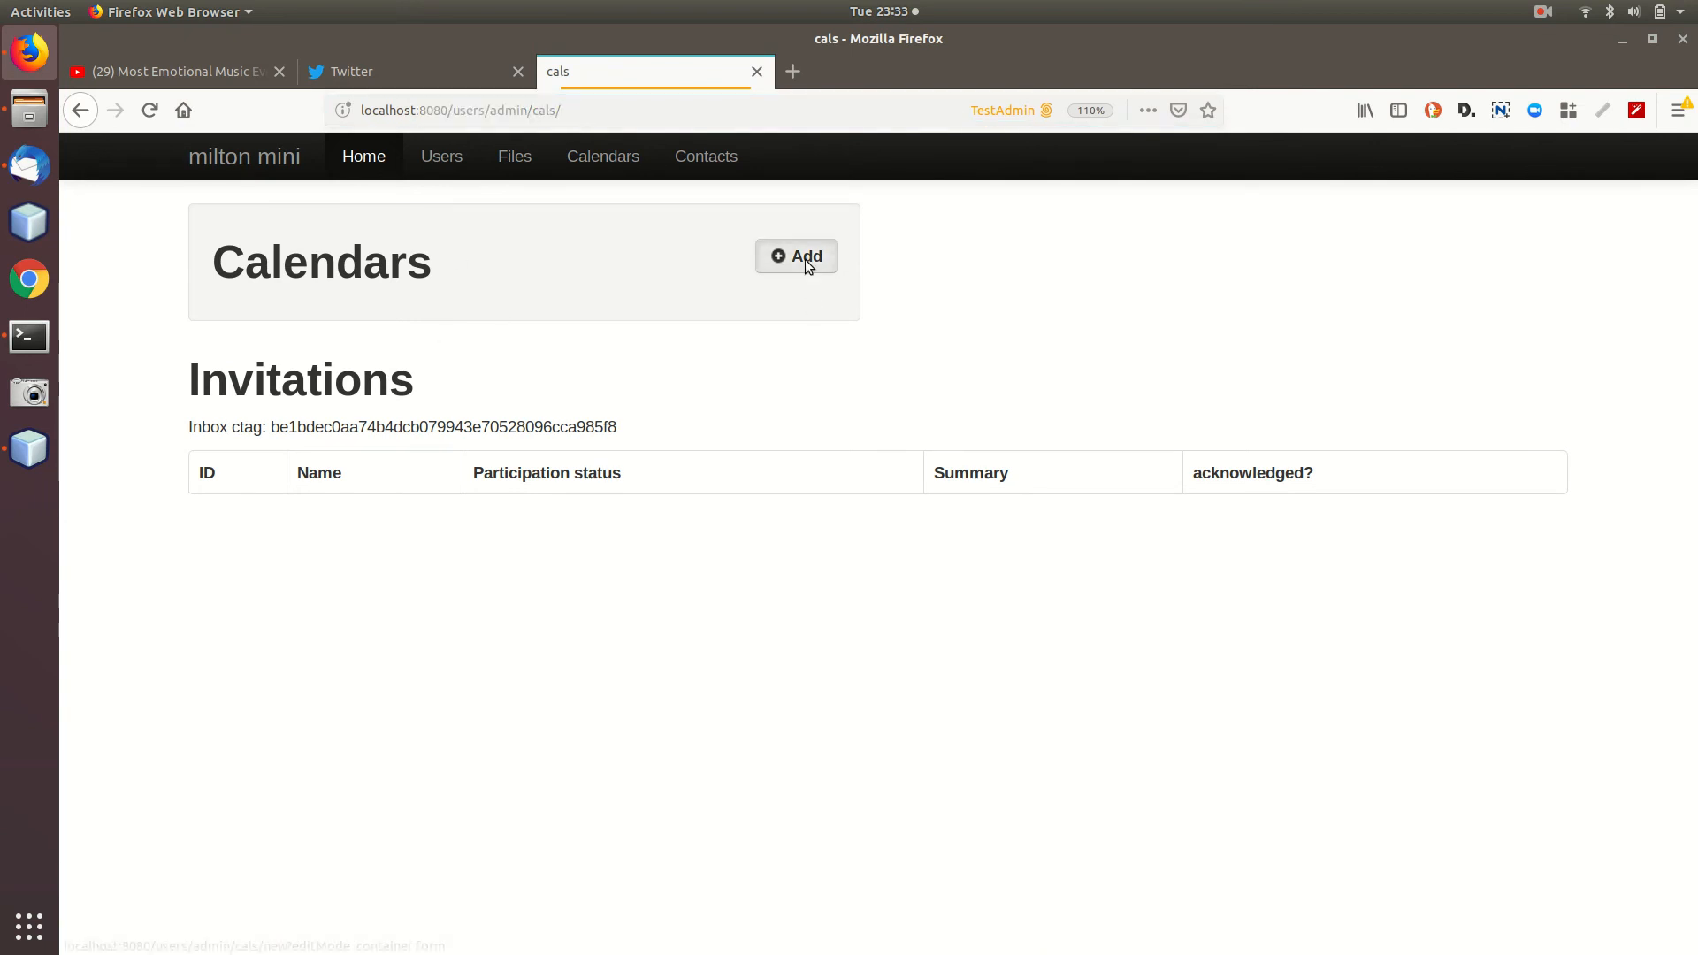
Add a calendar named cal1, save it, and open its page.
left_click(800, 256)
type("new")
double_click(812, 332)
type("cal1")
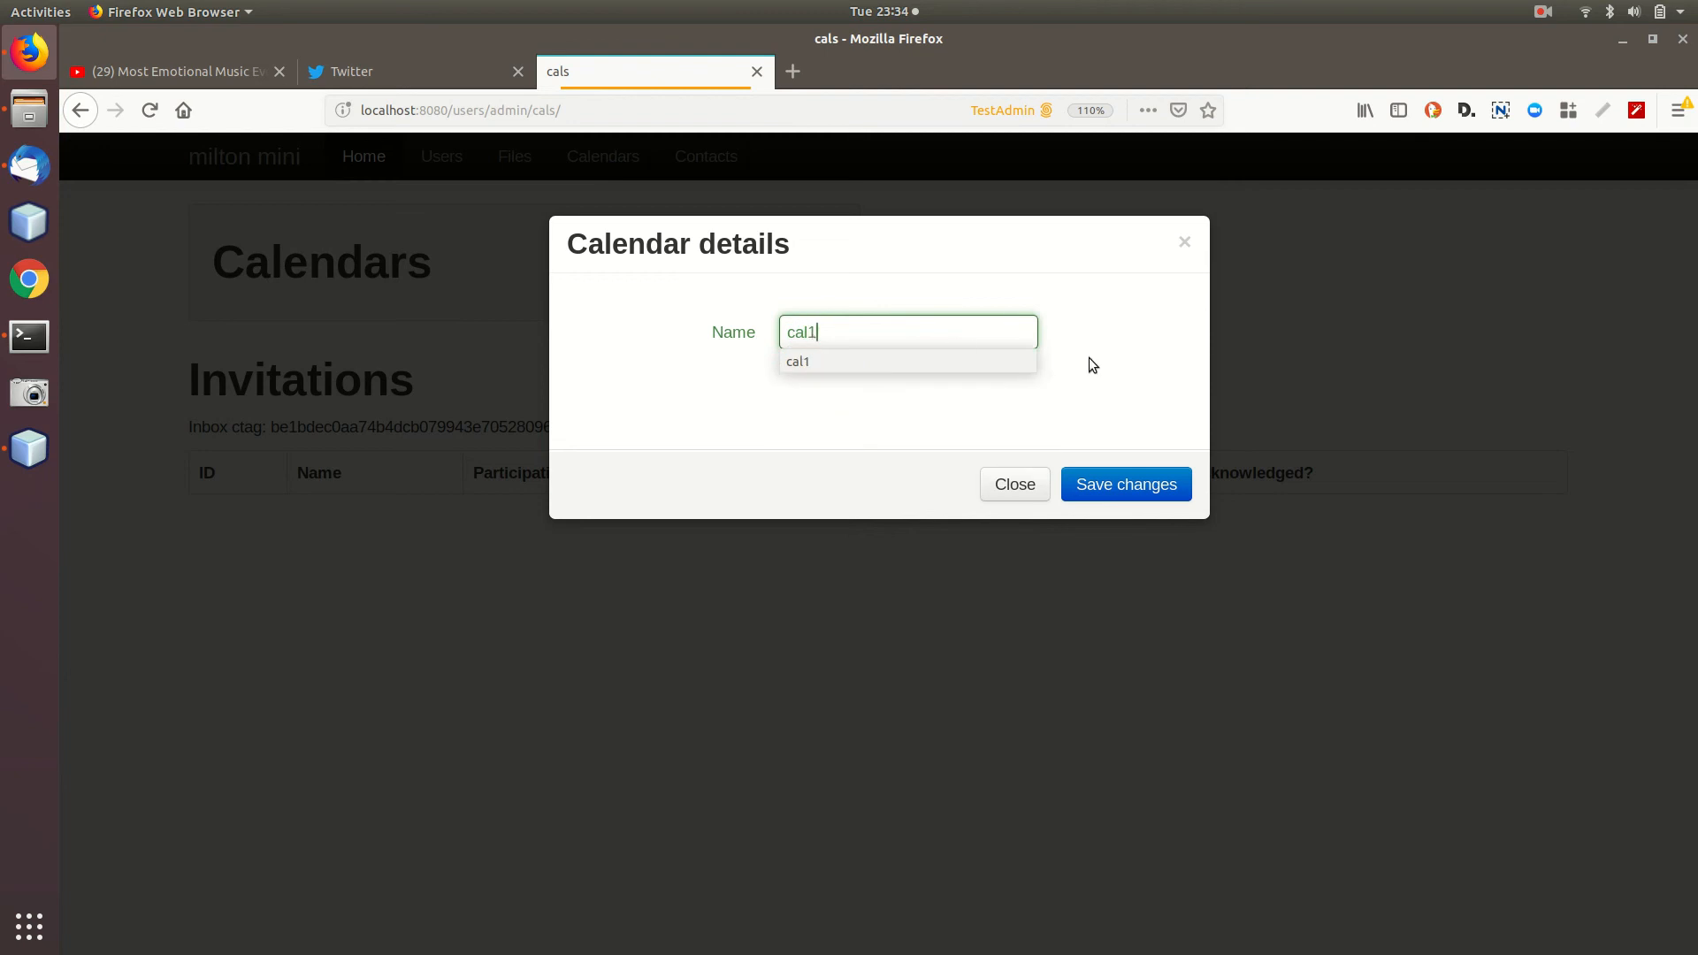
left_click(1155, 486)
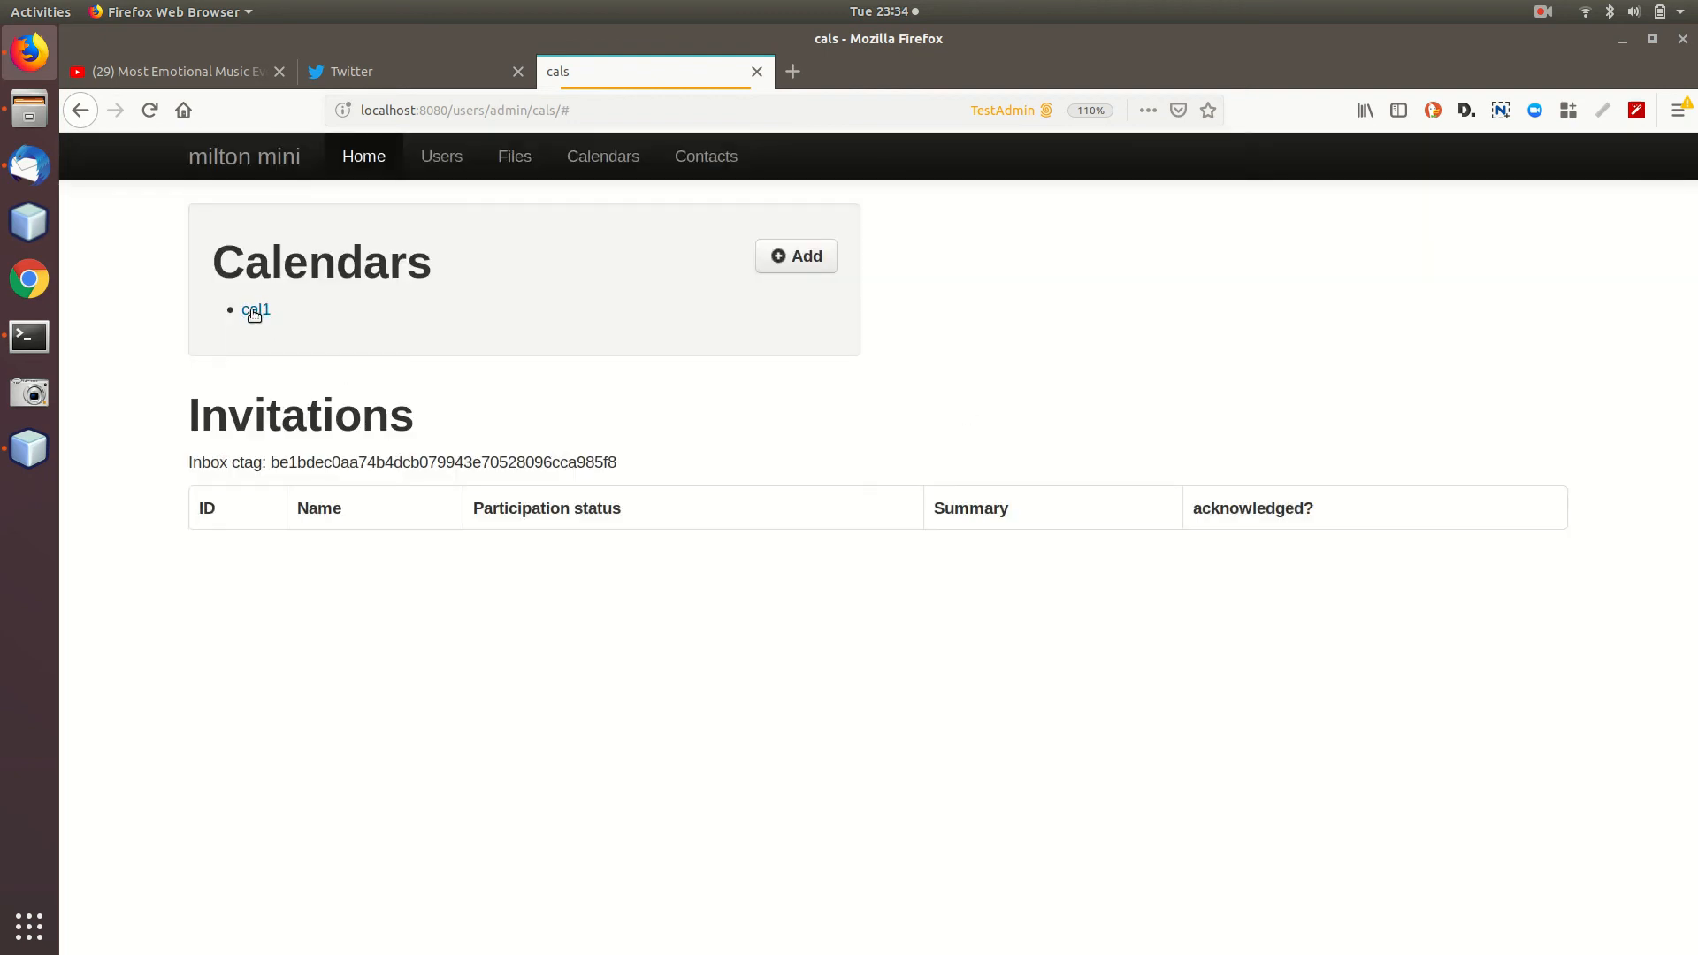
left_click(255, 310)
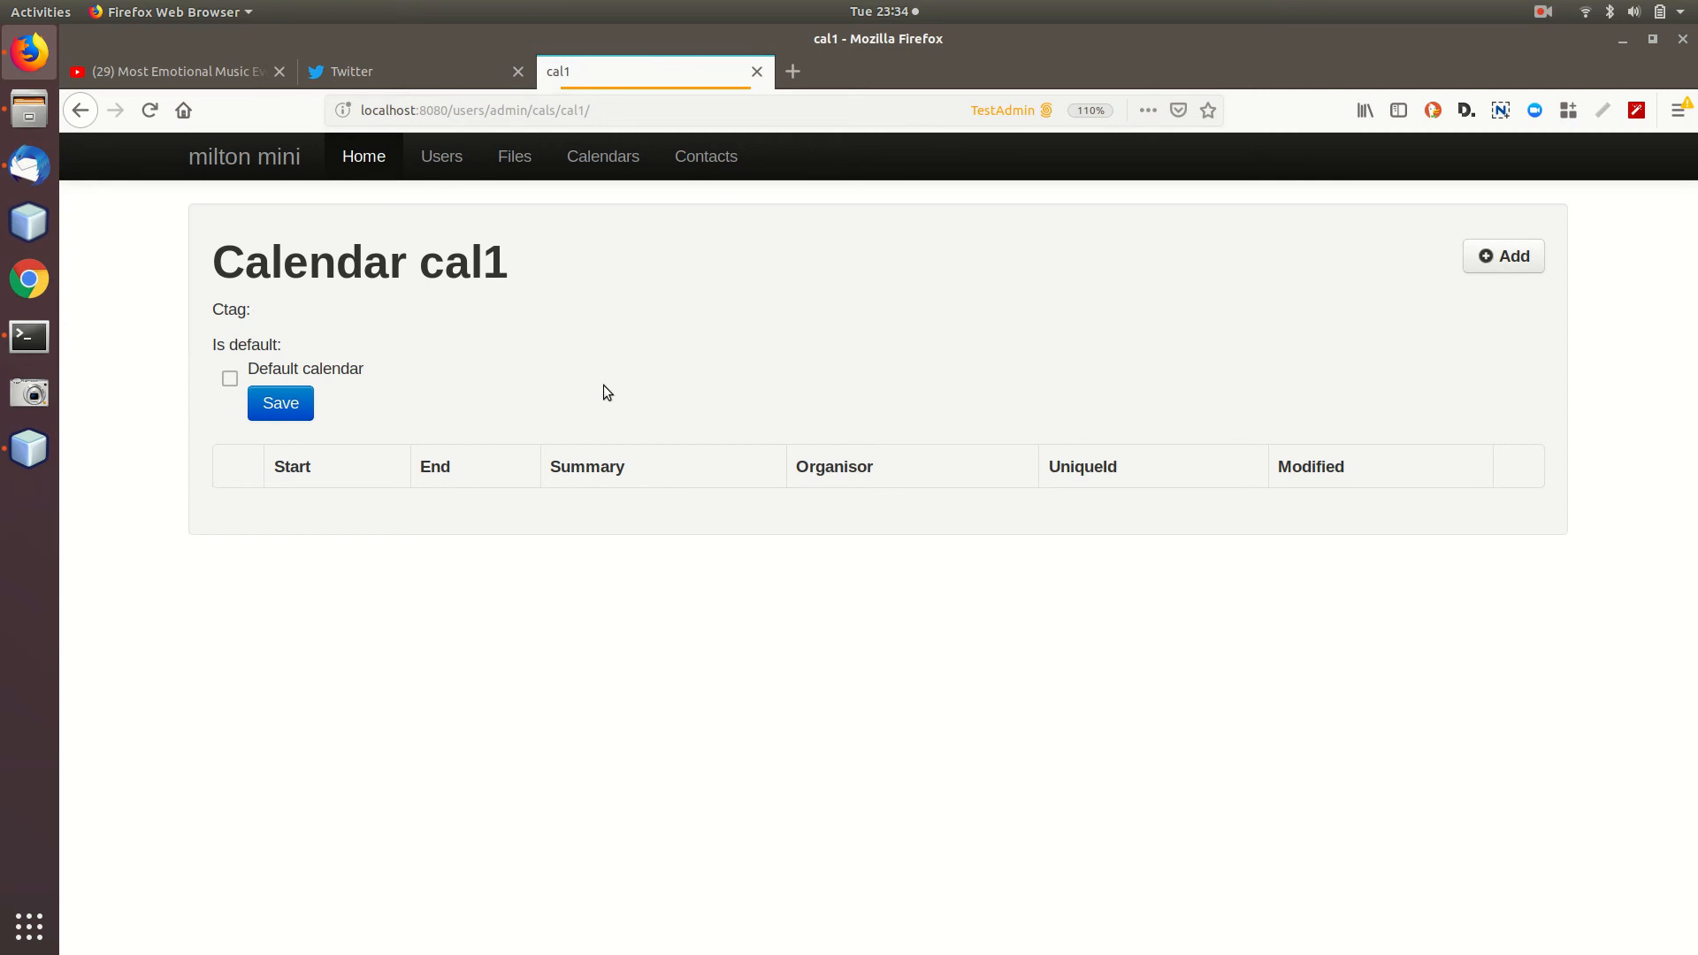
left_click(1500, 256)
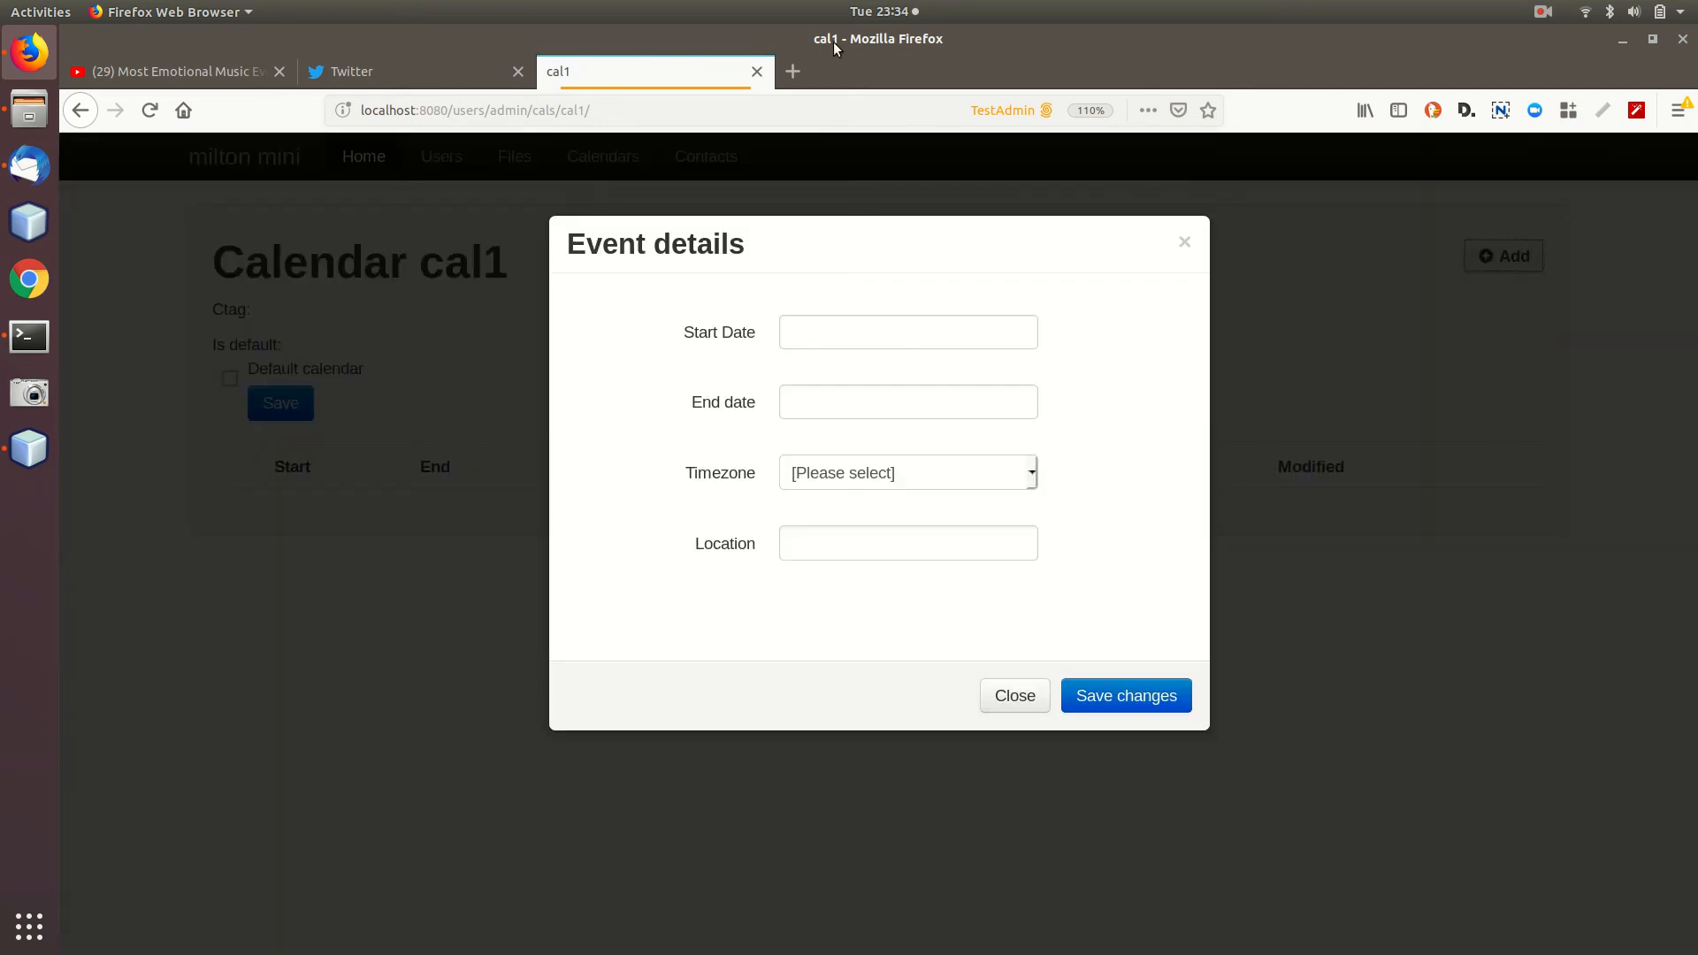
Set the new event's start and end date to 26/2/2019.
left_click(895, 11)
left_click(895, 11)
left_click(858, 338)
type("26")
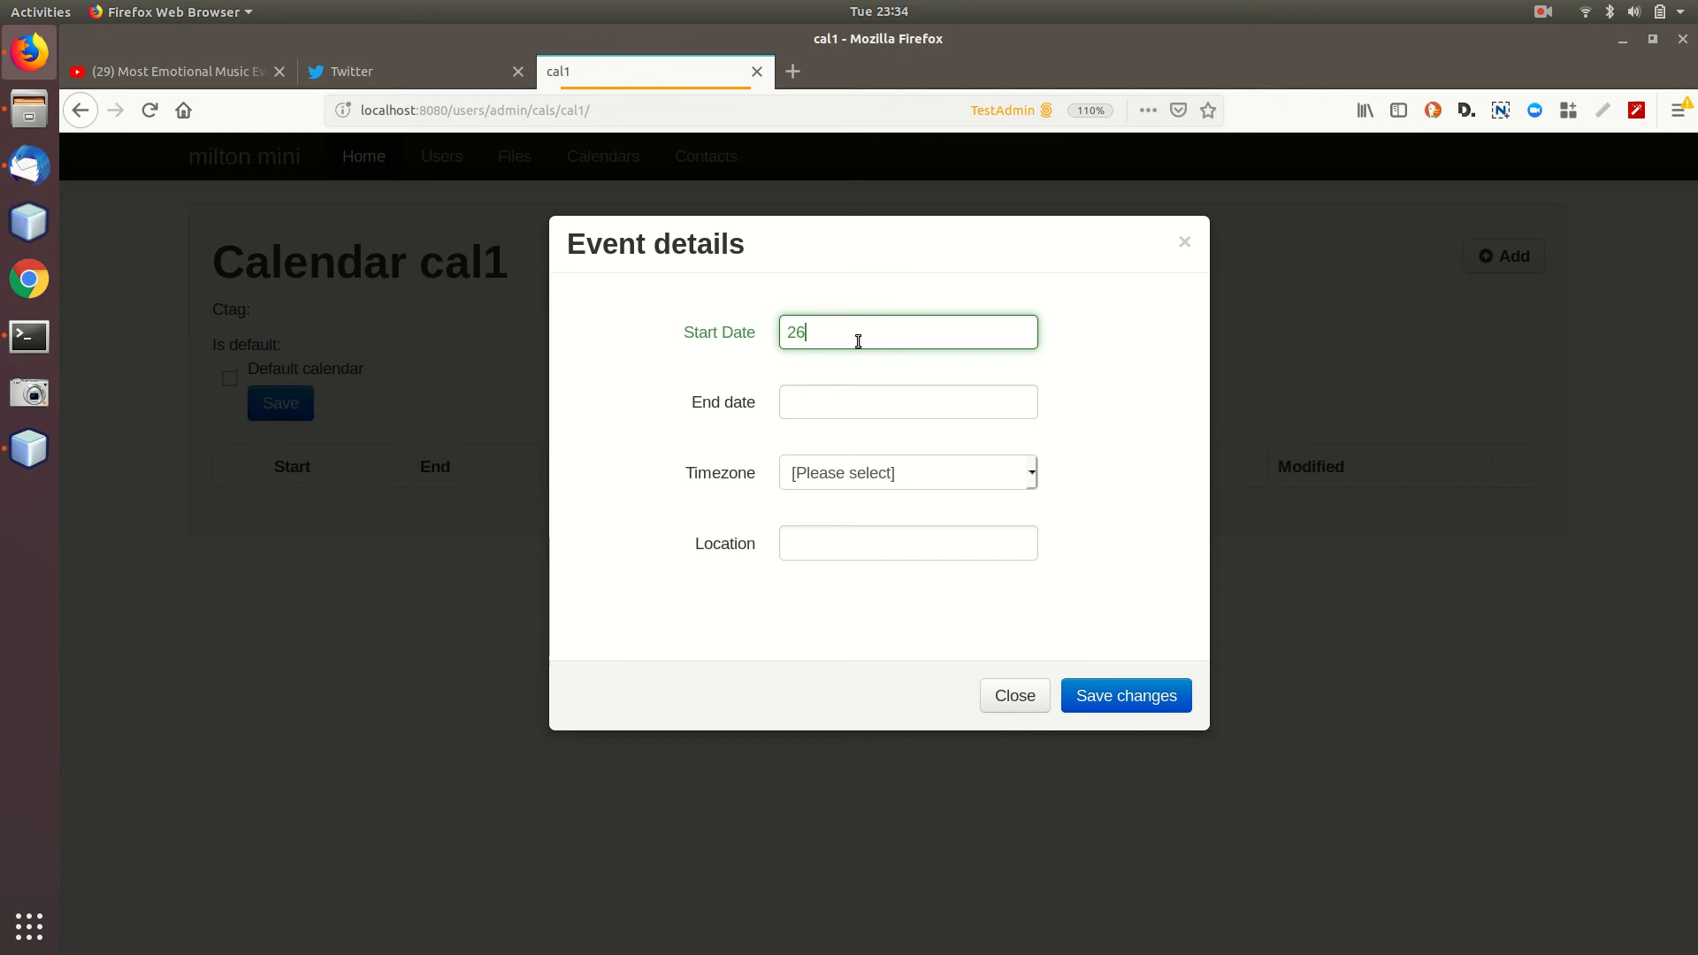
type("/2/2019")
left_click_drag(892, 335, 773, 336)
key("ctrl+c")
left_click(855, 406)
key("ctrl+v")
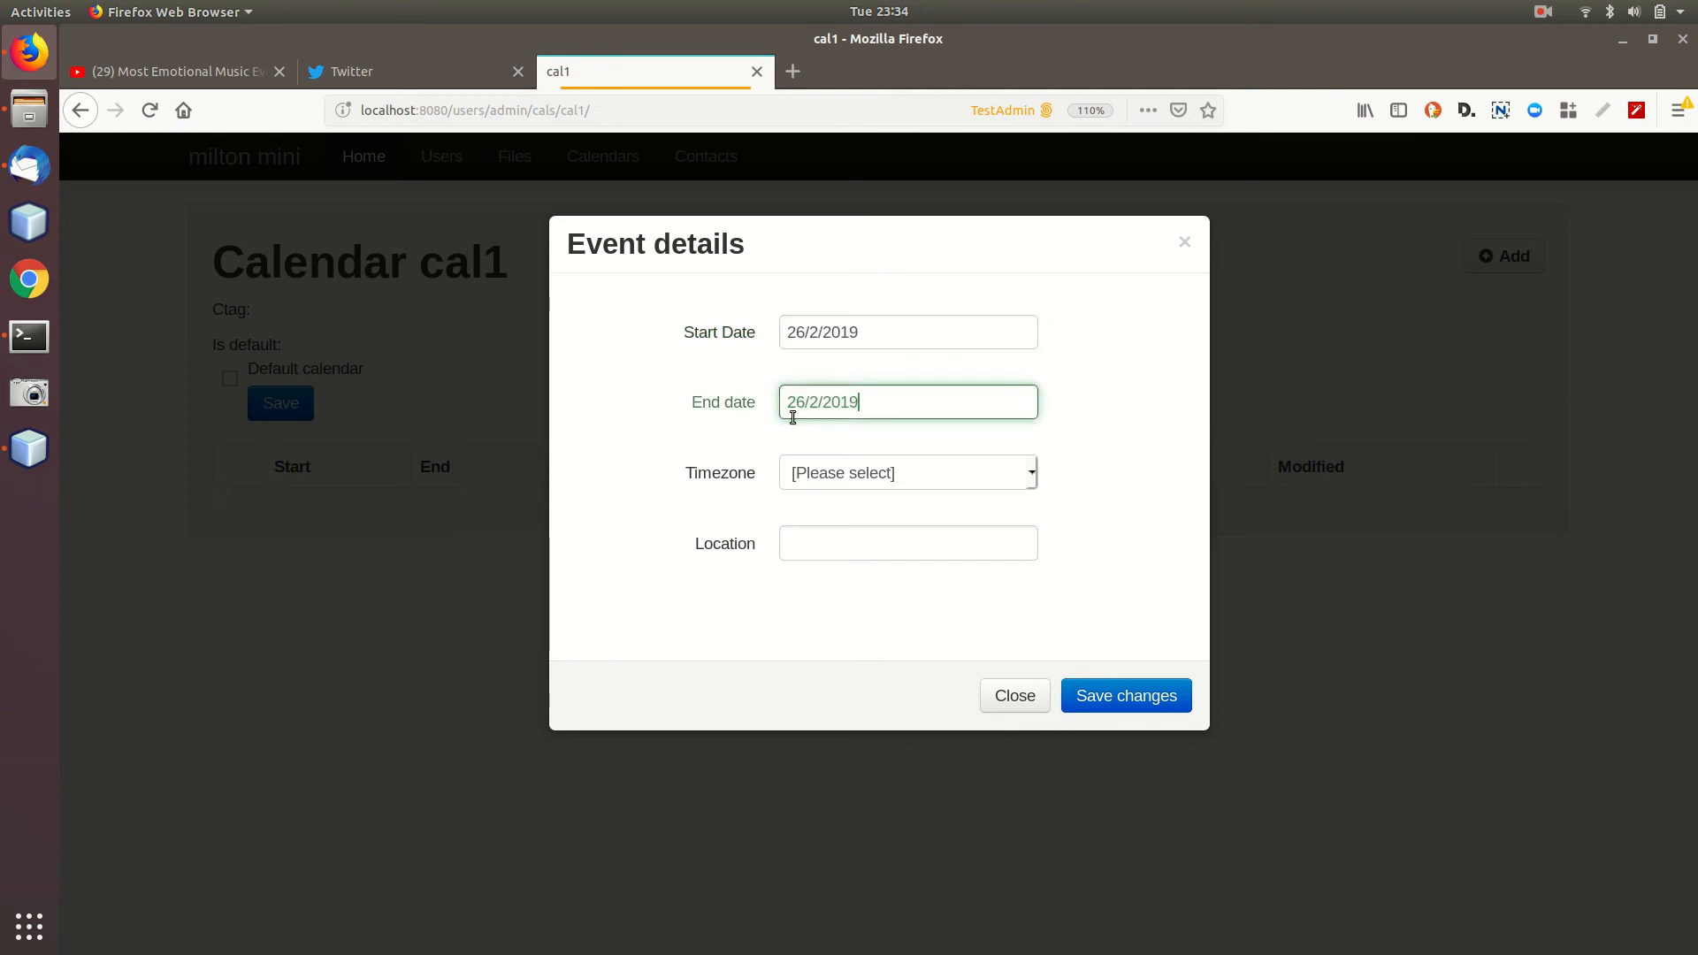
Choose timezone Africa/Bangui, enter location TEst, and save the event.
left_click(860, 485)
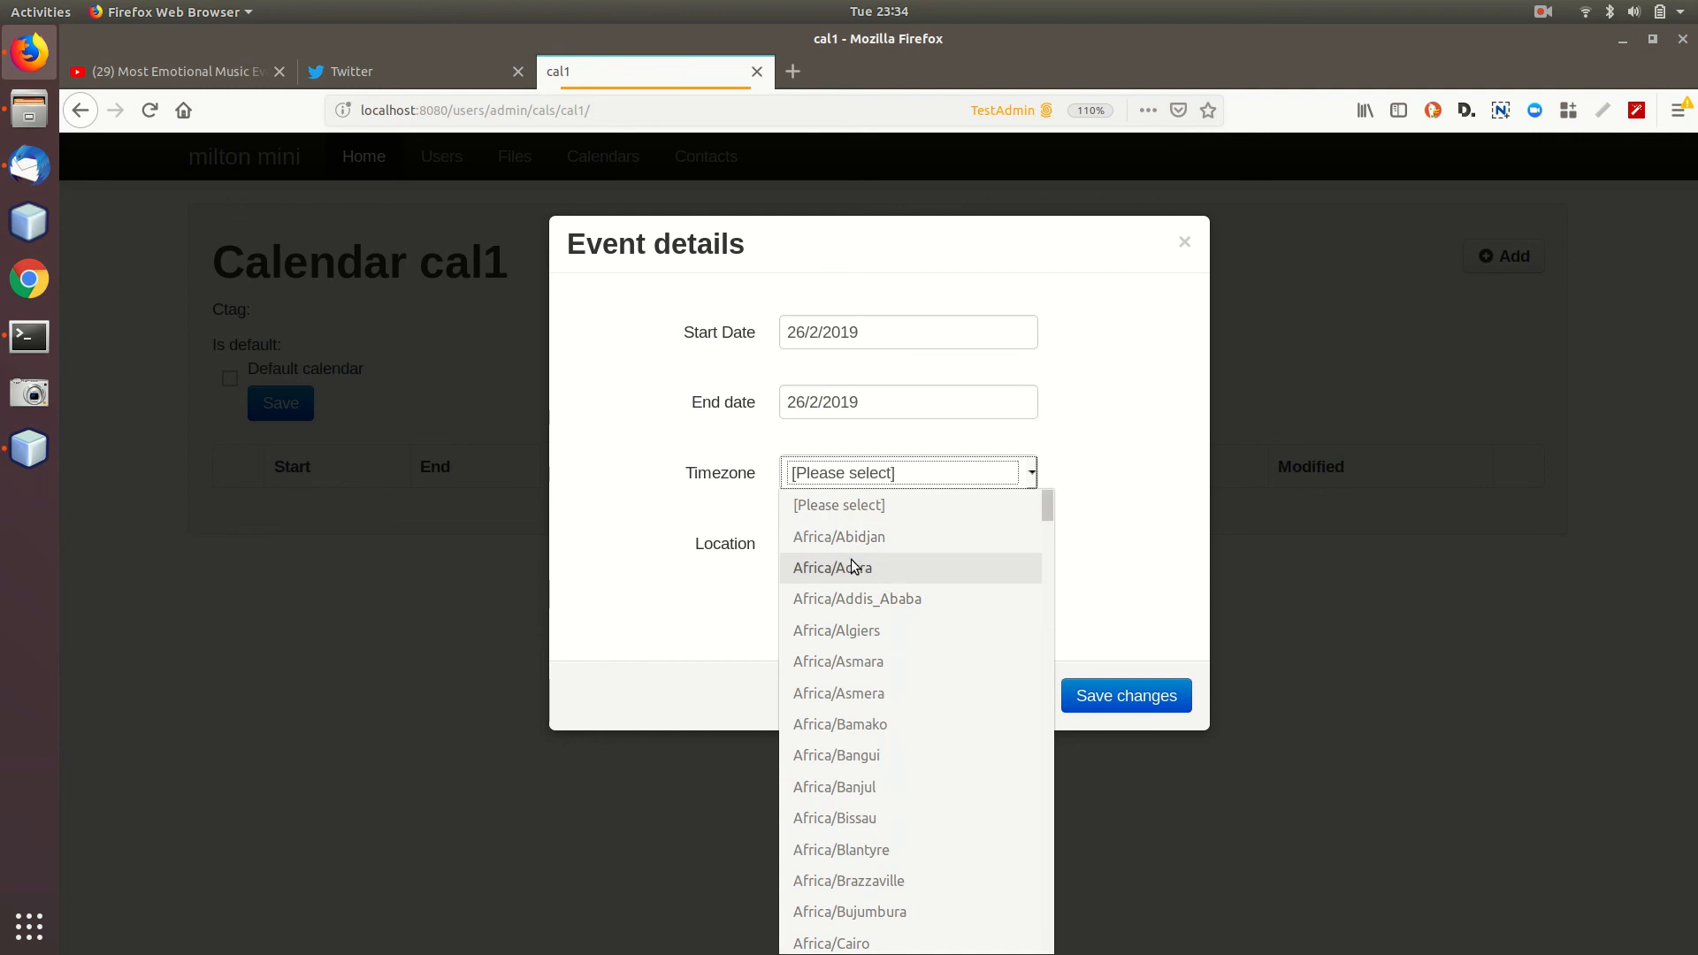
left_click(888, 757)
left_click(909, 536)
type("TEst")
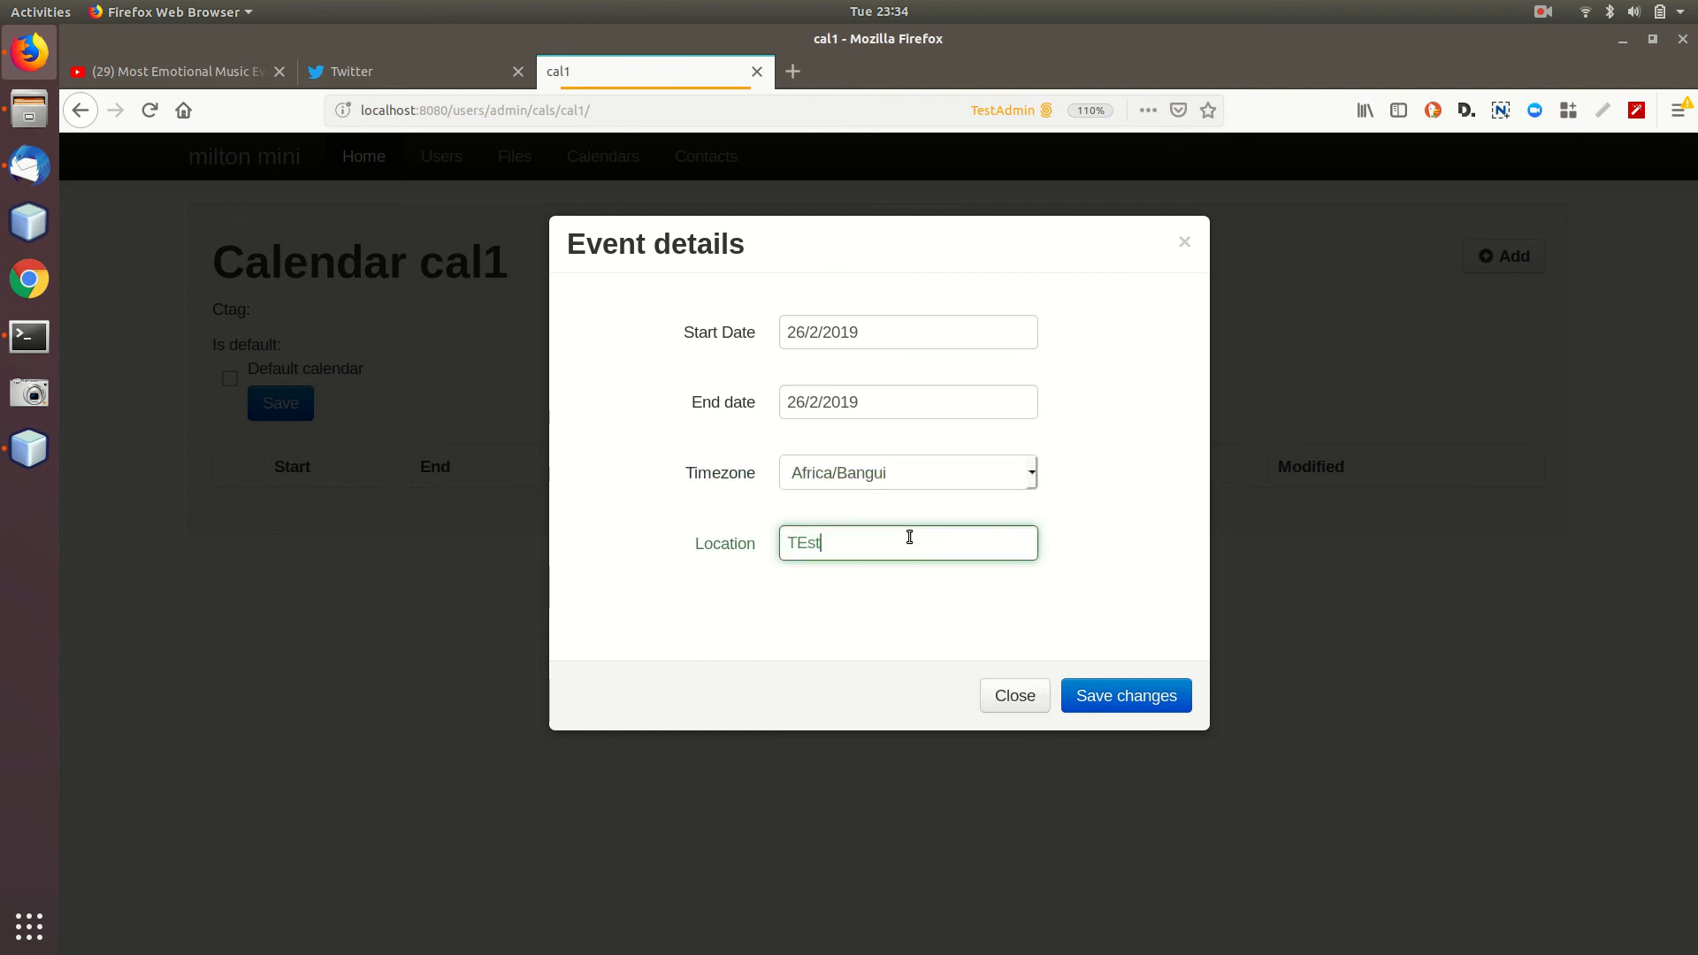
left_click(1142, 695)
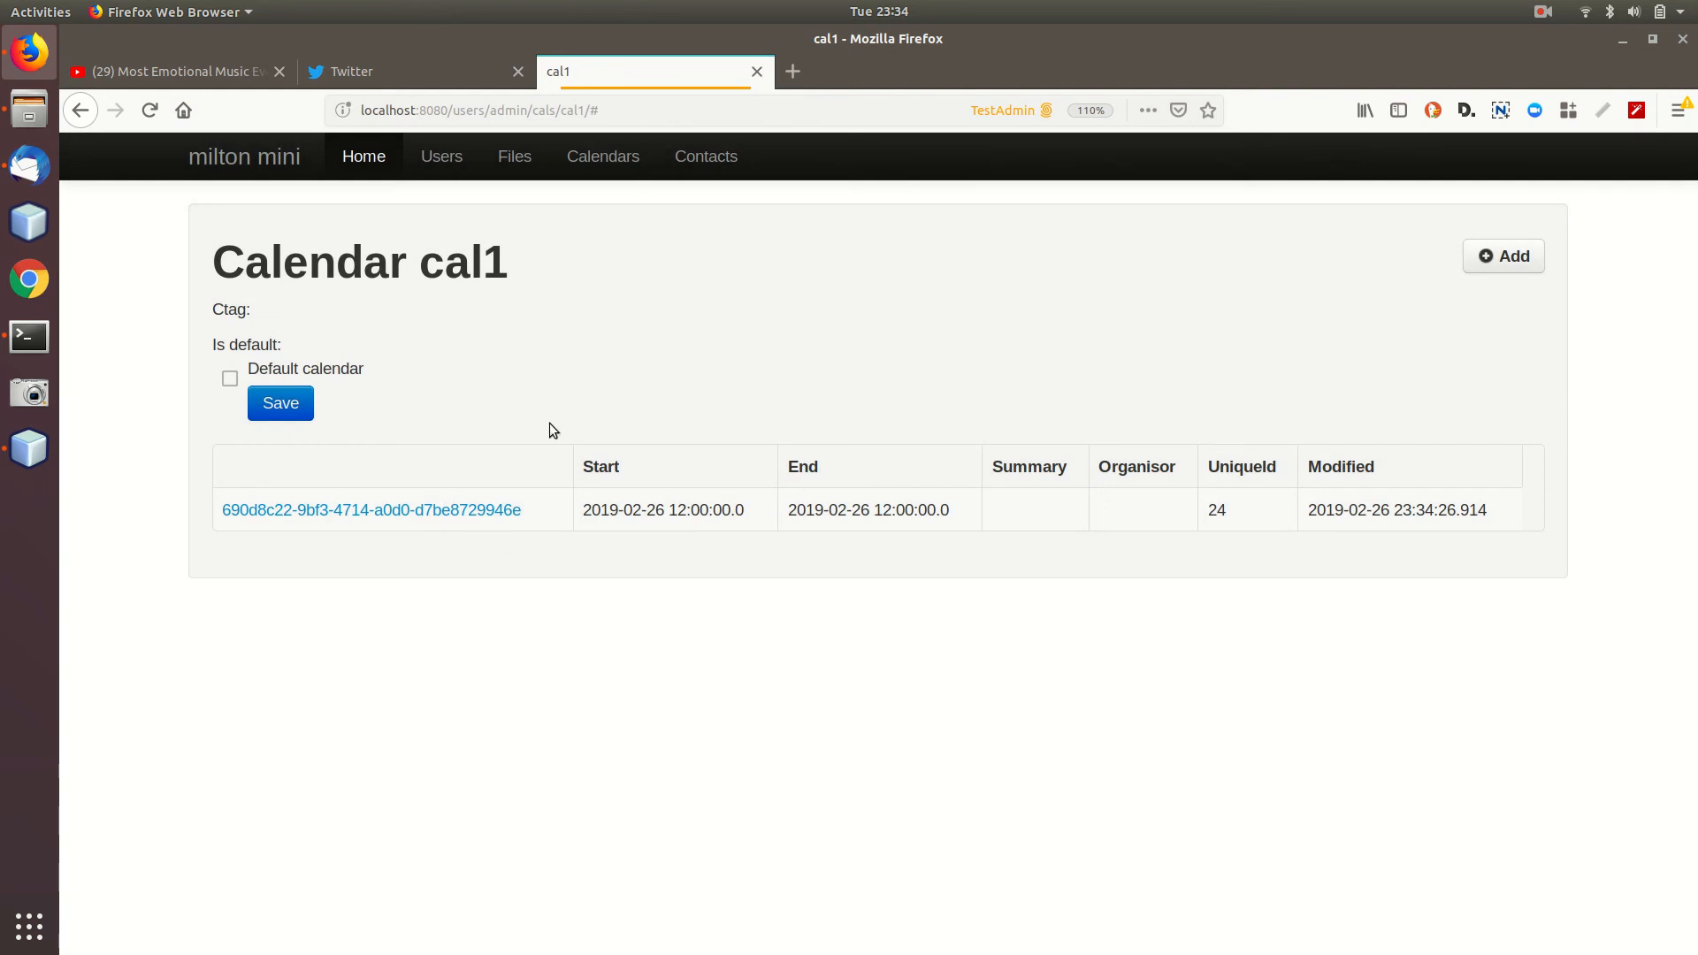
Copy the cal1 page address from the browser for use in Thunderbird.
left_click(40, 177)
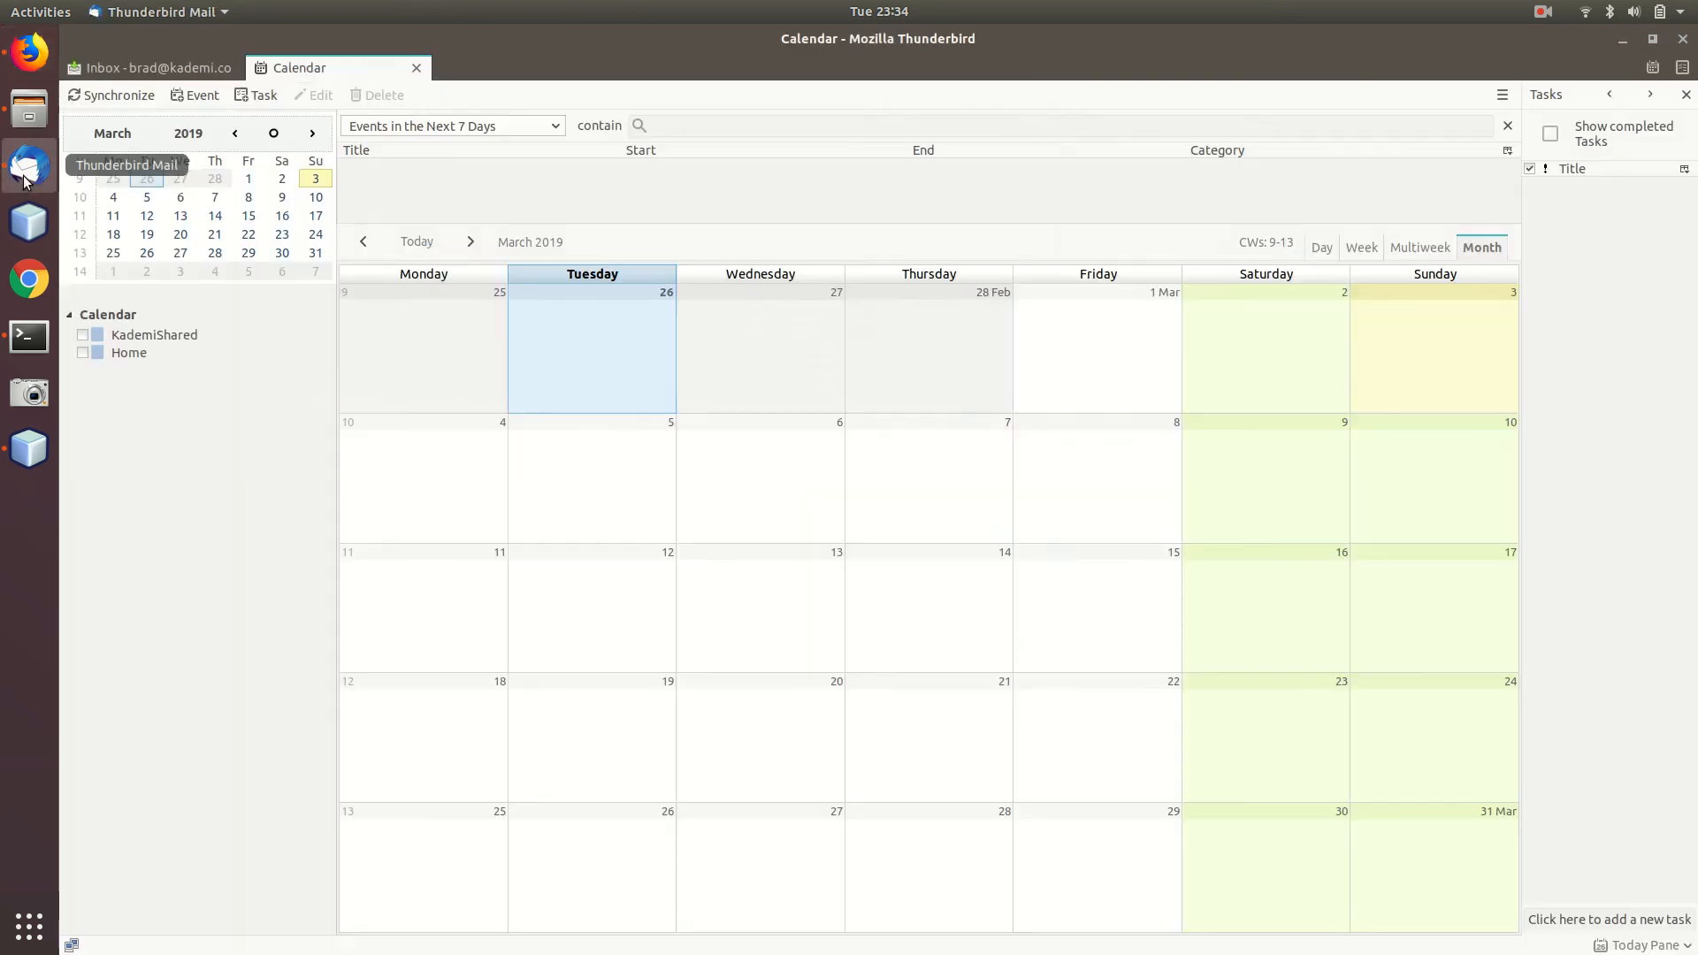
key("alt+Tab")
left_click(664, 97)
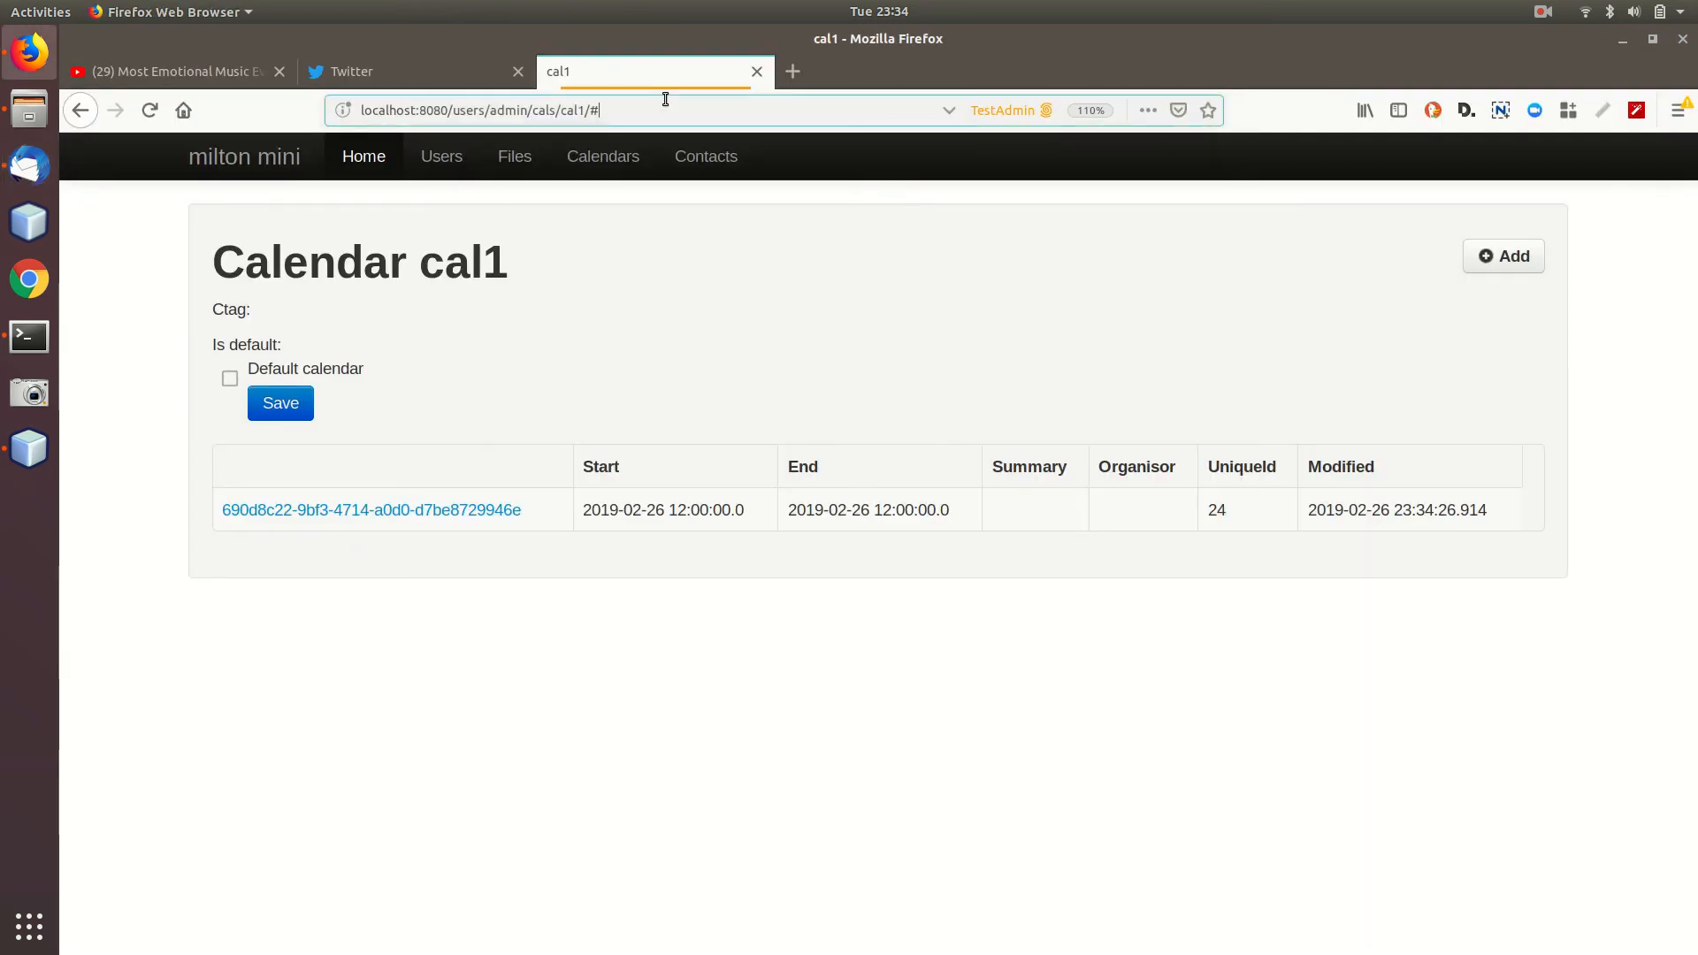
key("alt+Tab")
Start a new network calendar in Thunderbird using the CalDAV format.
right_click(202, 435)
left_click(217, 244)
right_click(137, 432)
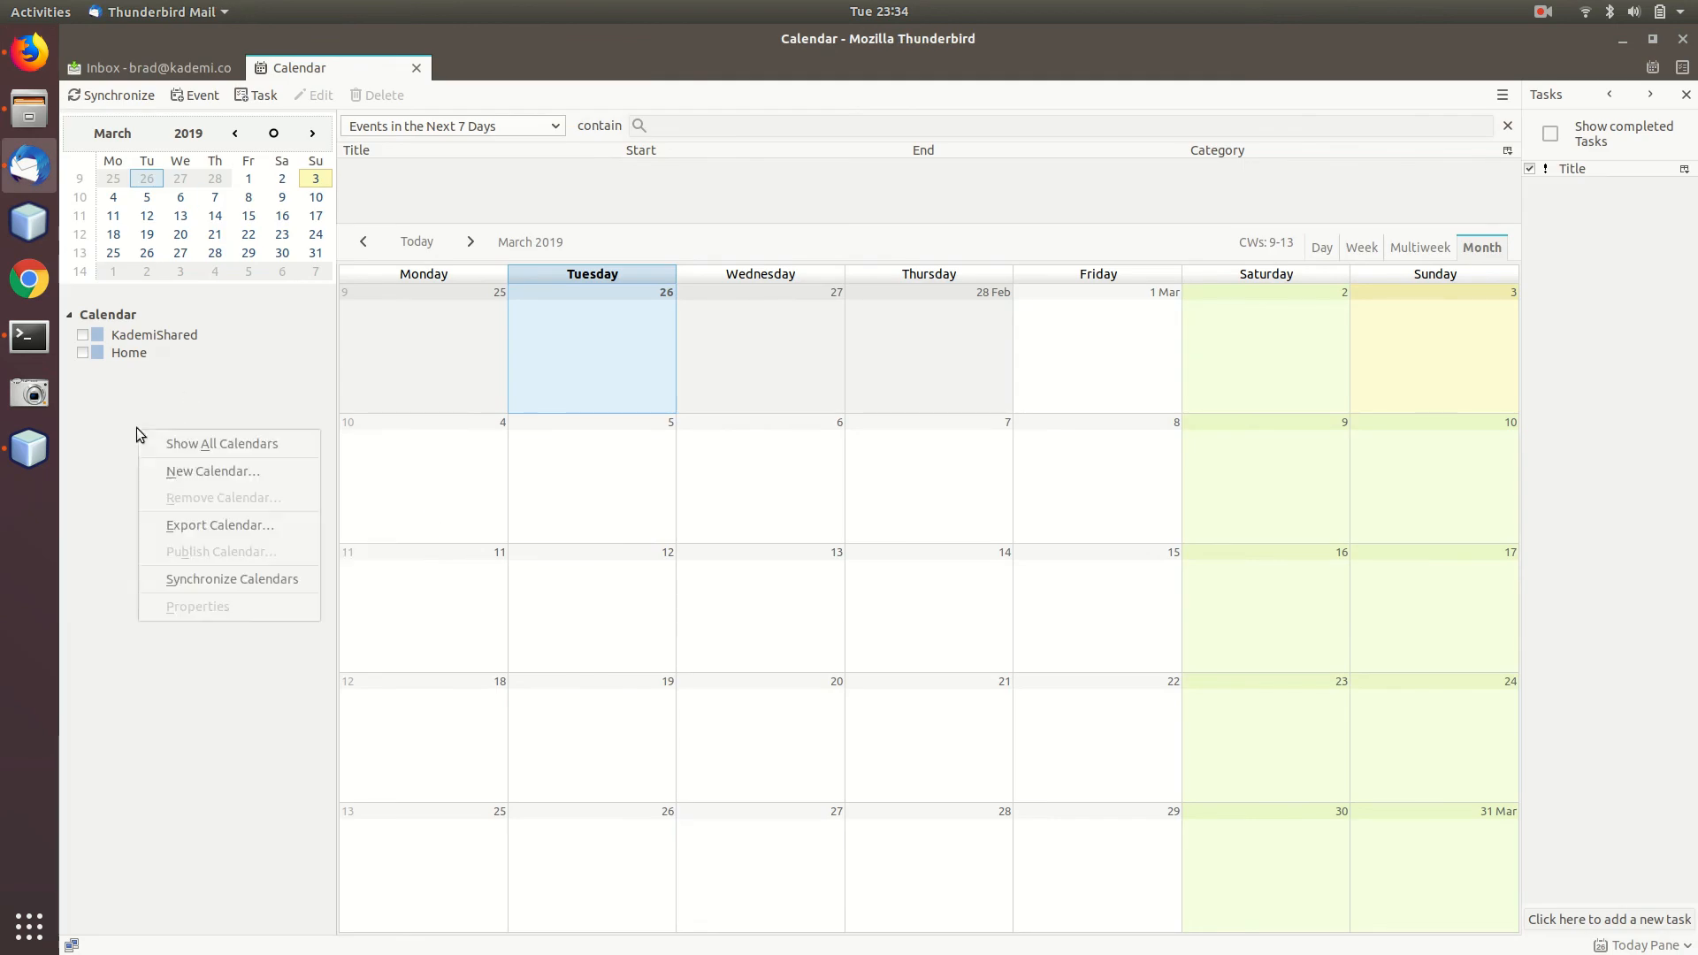
left_click(242, 472)
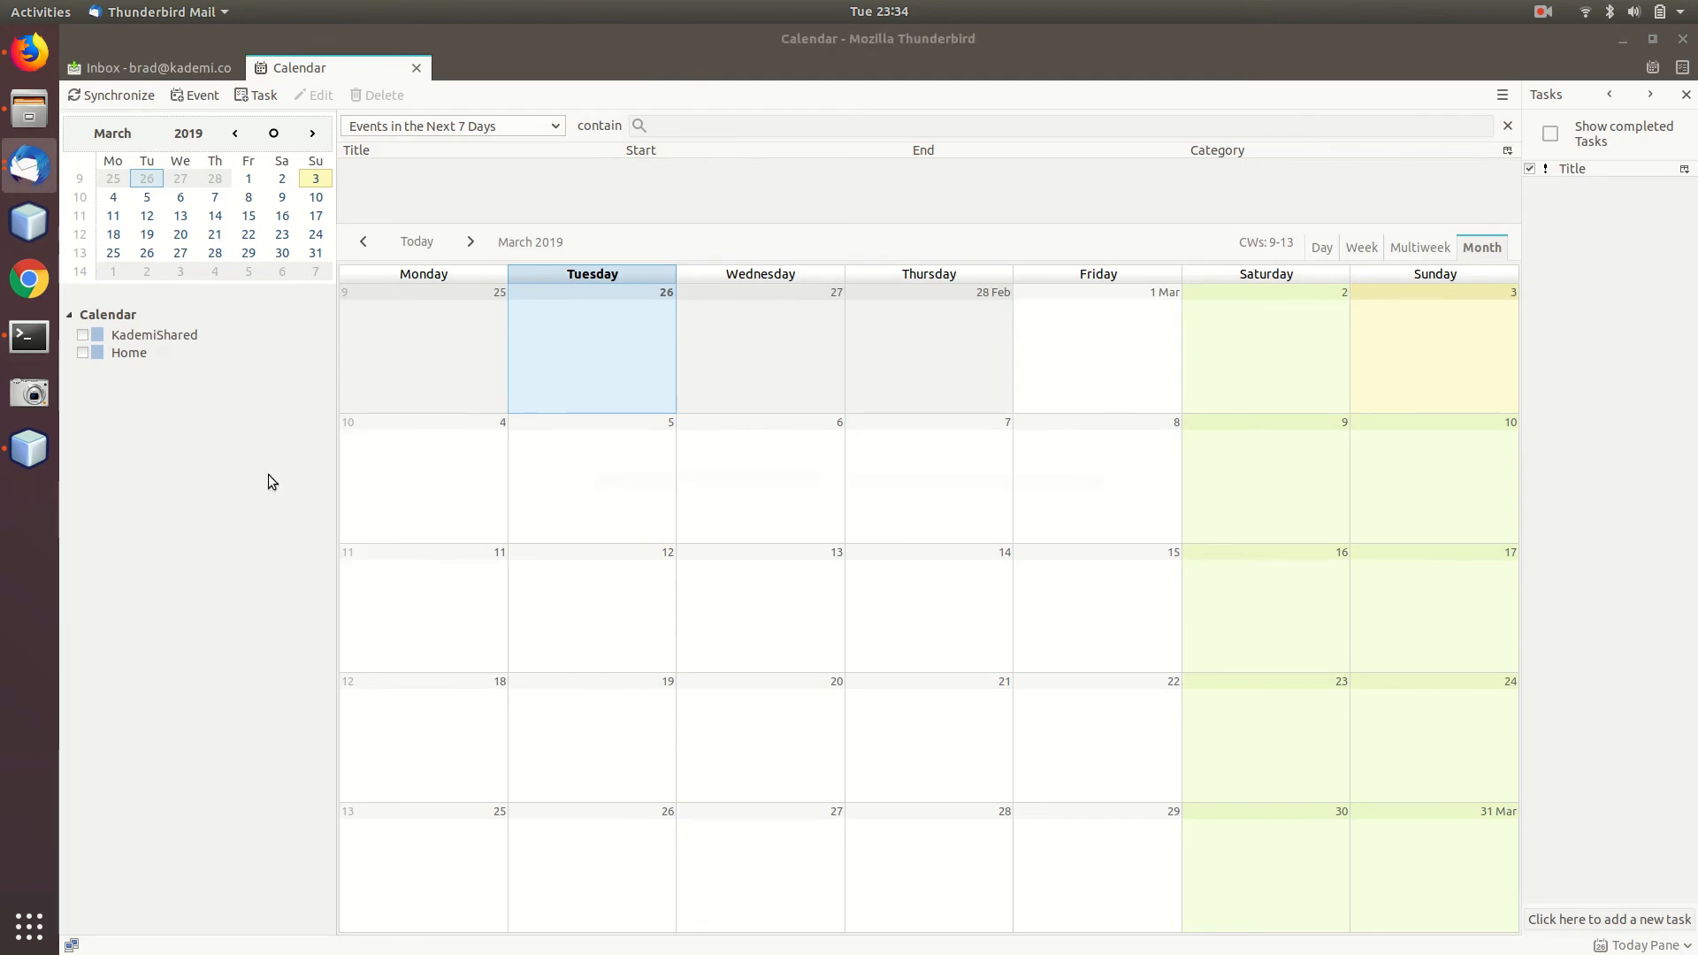
left_click(709, 461)
left_click(1037, 663)
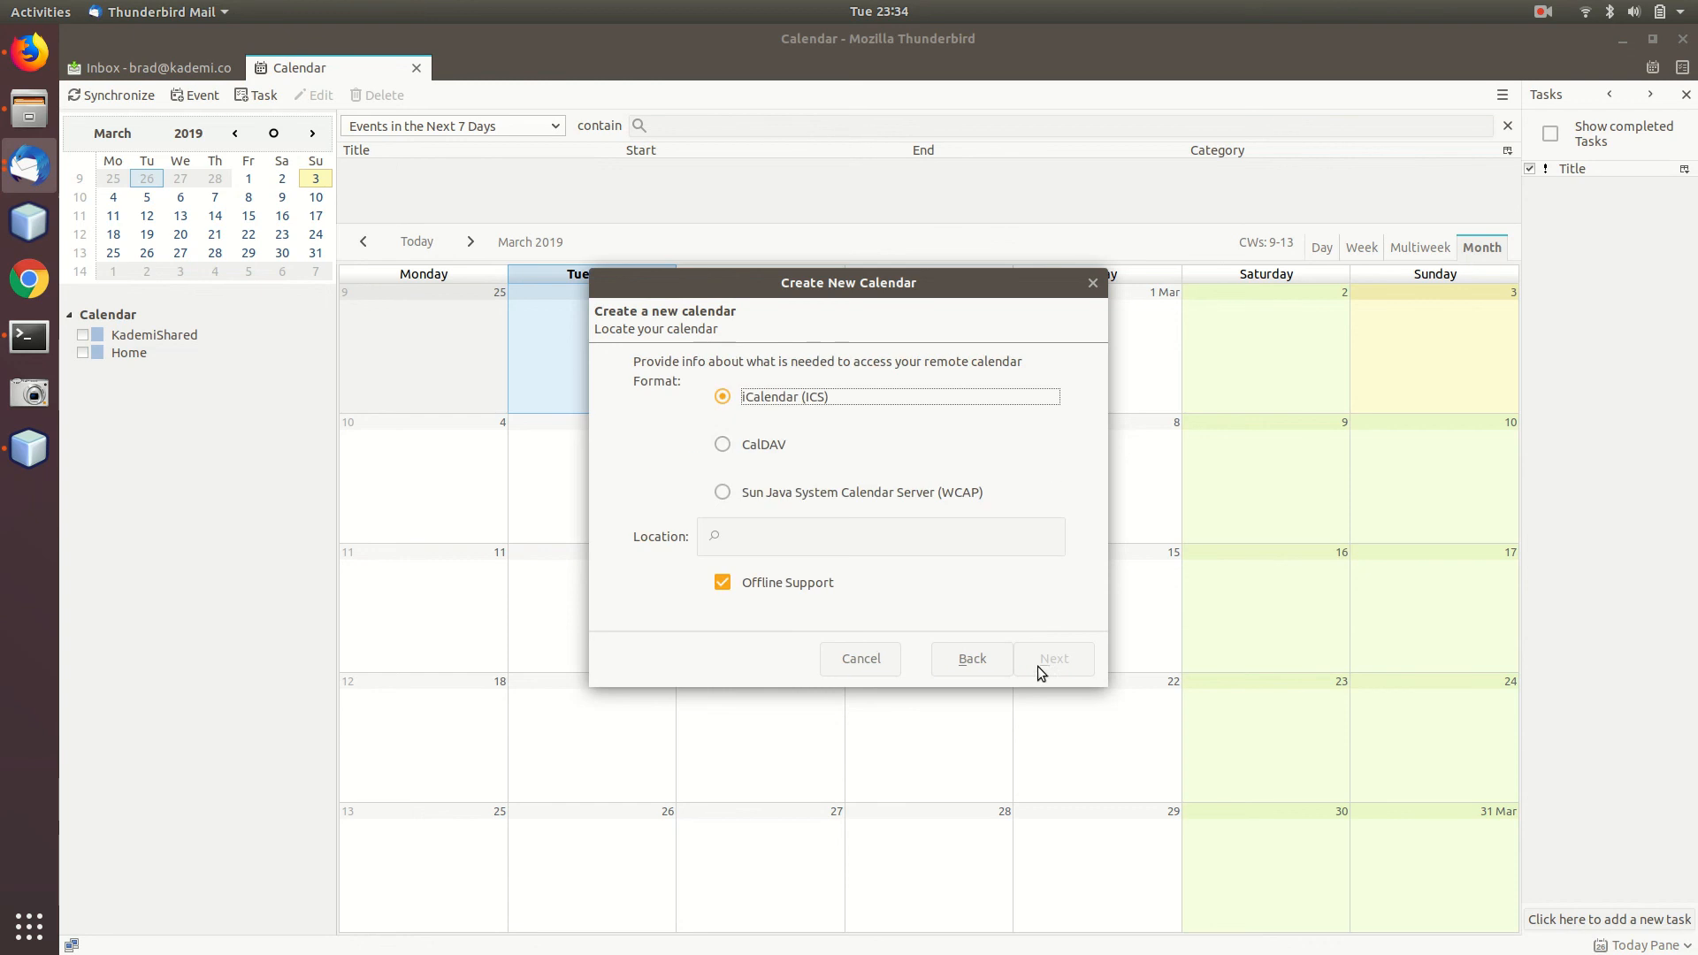
left_click(756, 444)
left_click(835, 542)
type("http://localhost:8080/users/admin/cals/cal1/")
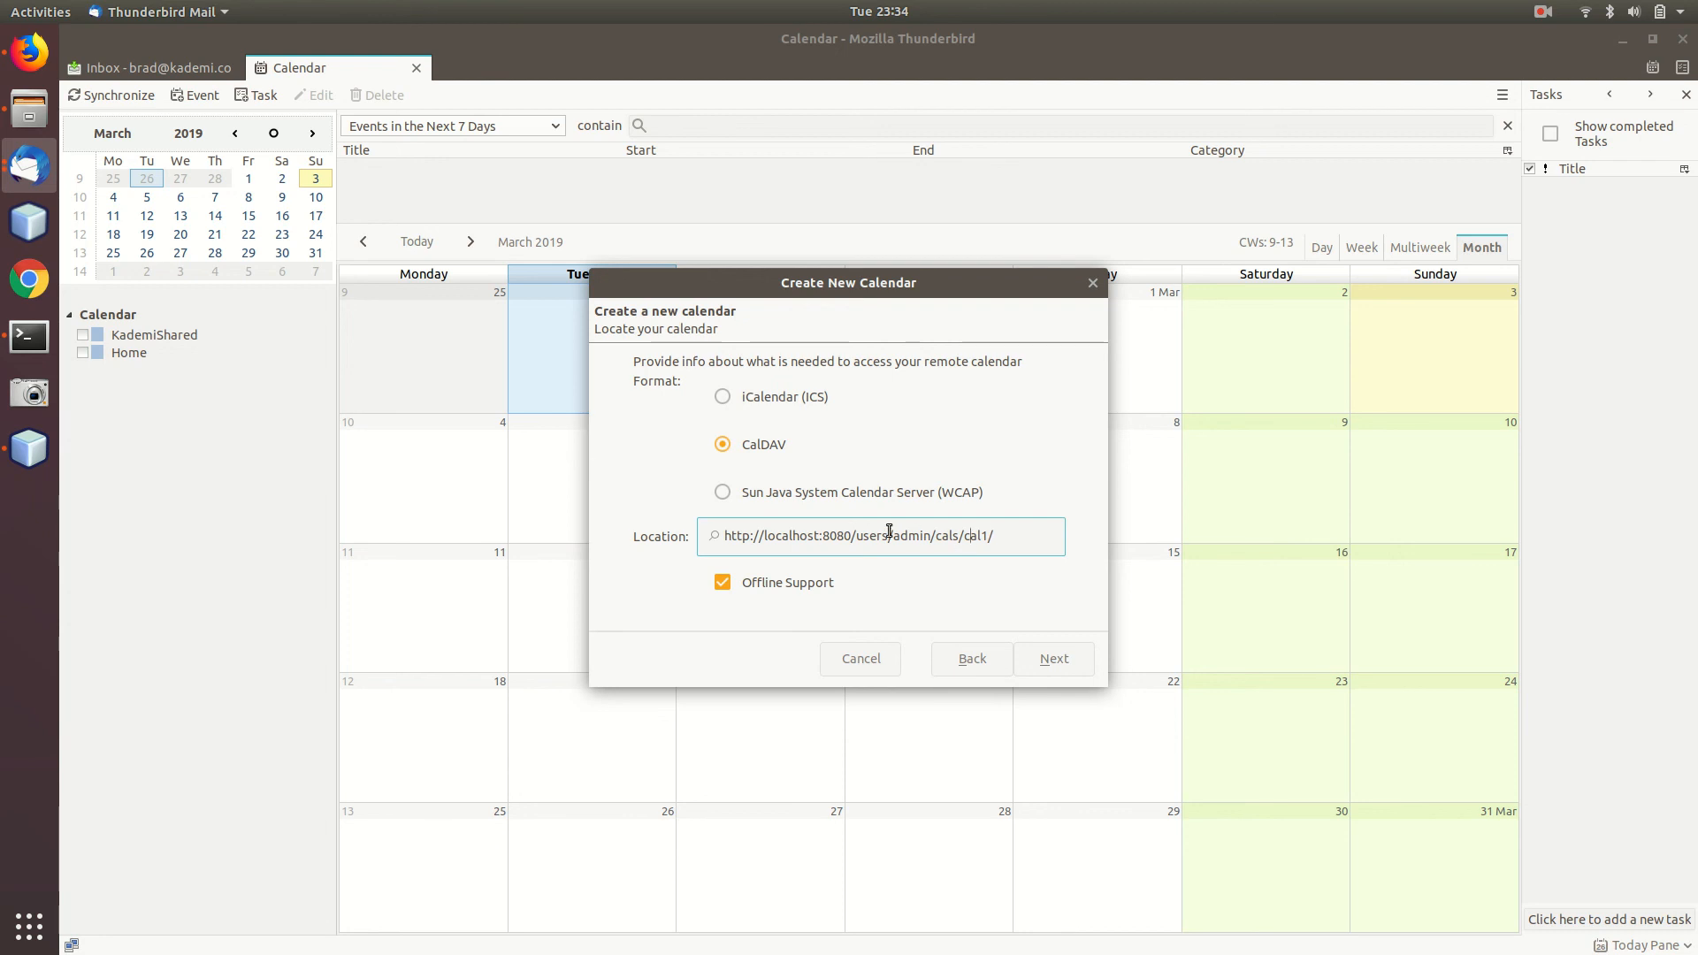
left_click_drag(854, 532, 722, 534)
left_click(823, 536)
left_click(754, 588)
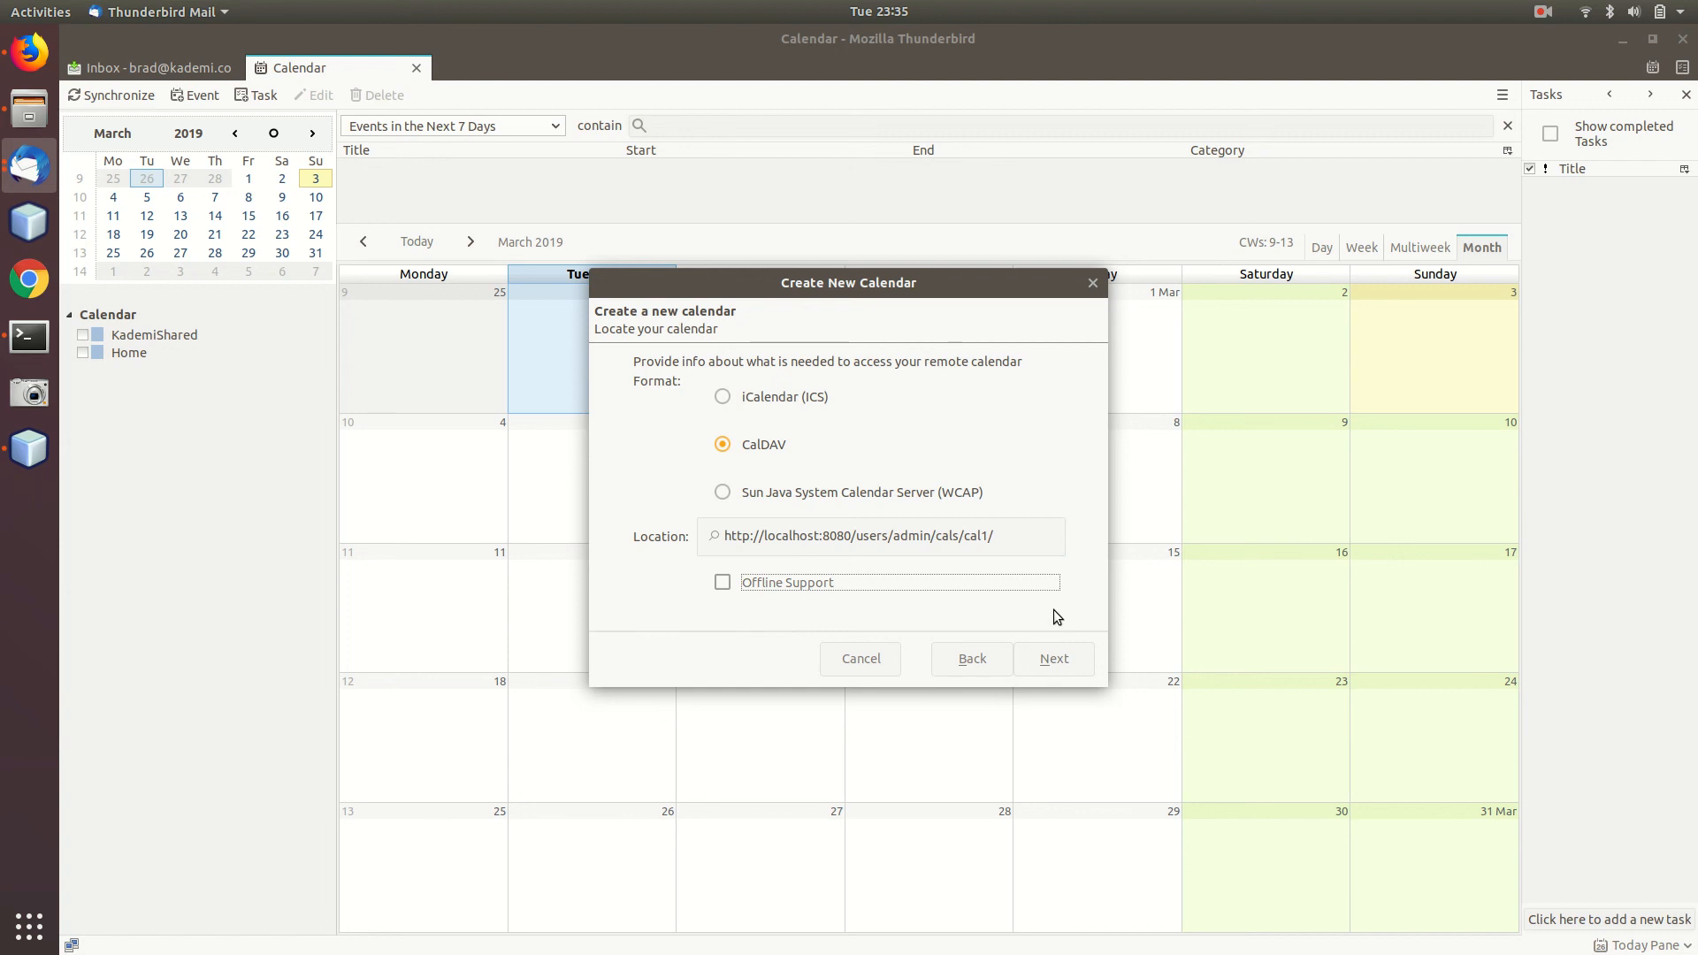
left_click(967, 536)
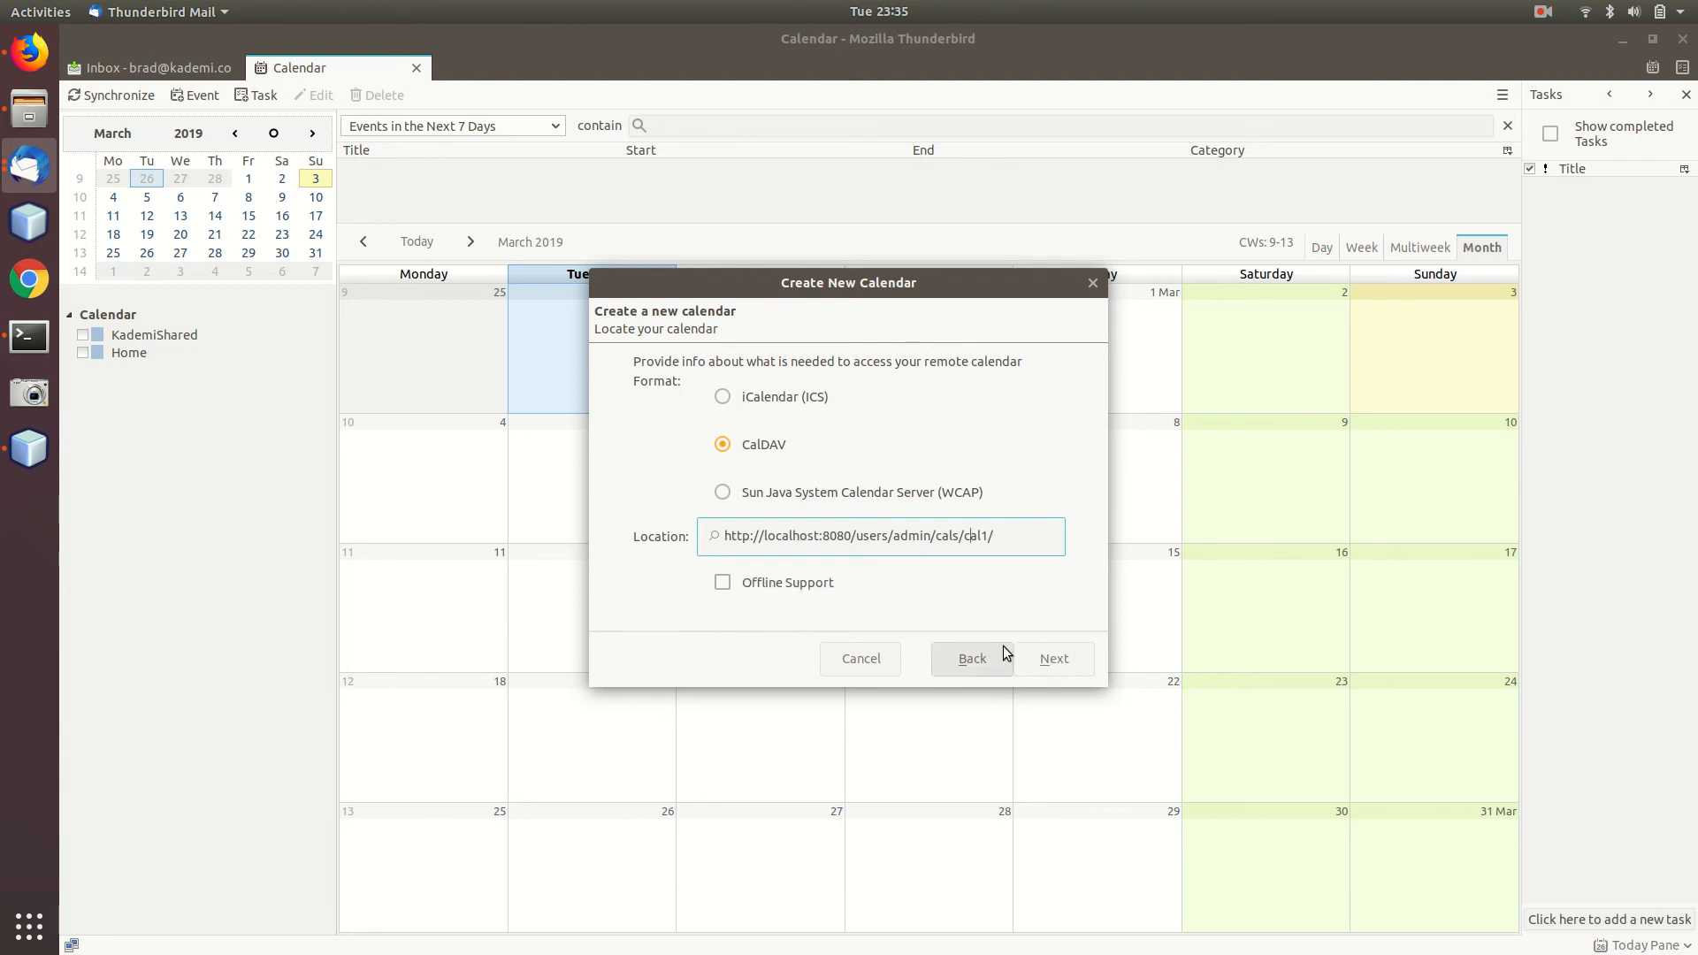
Name the calendar cal1 and finish creating it.
left_click(1062, 656)
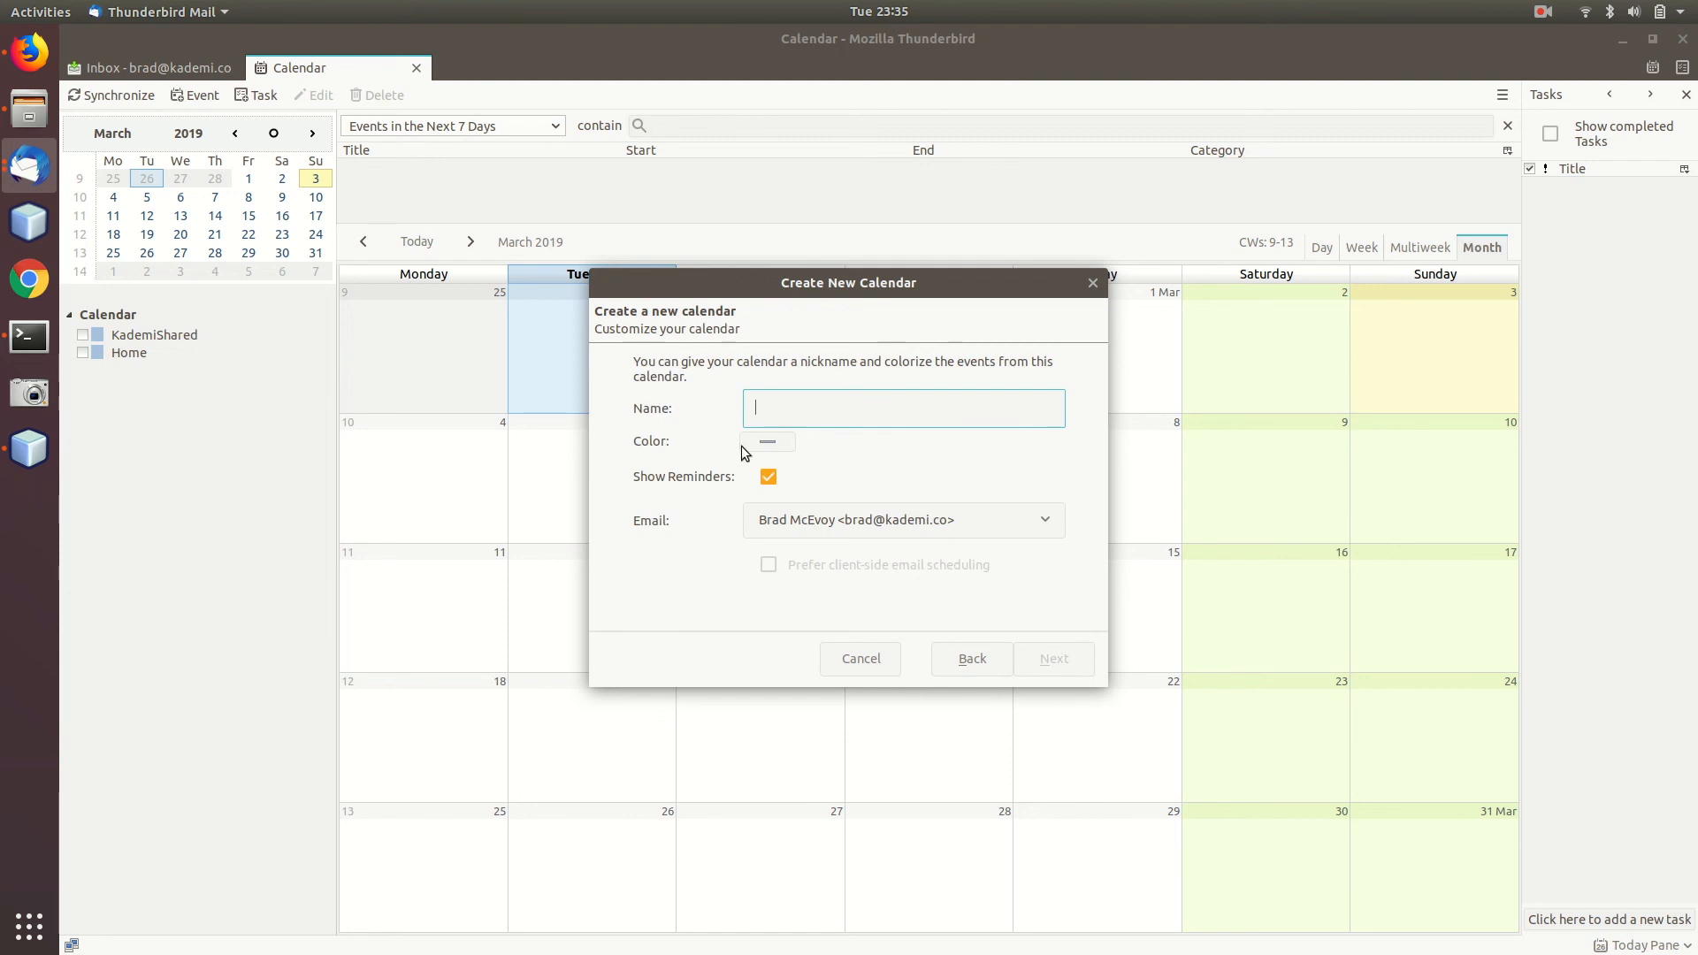
type("ca")
left_click(1044, 662)
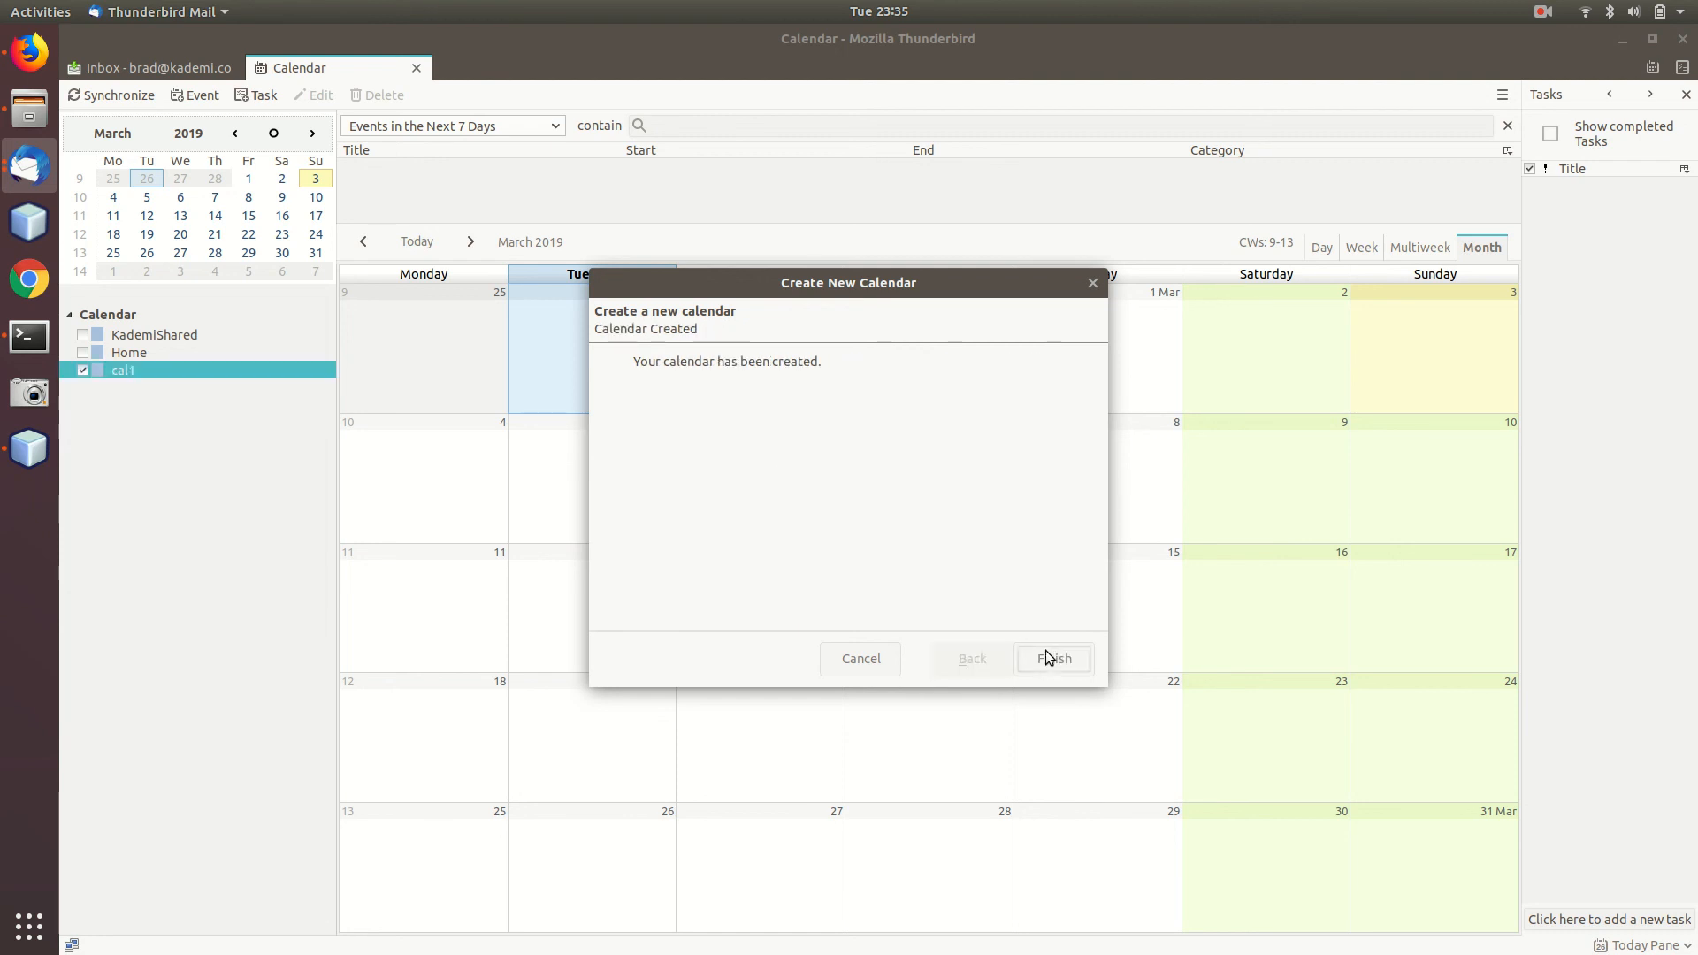
left_click(1045, 653)
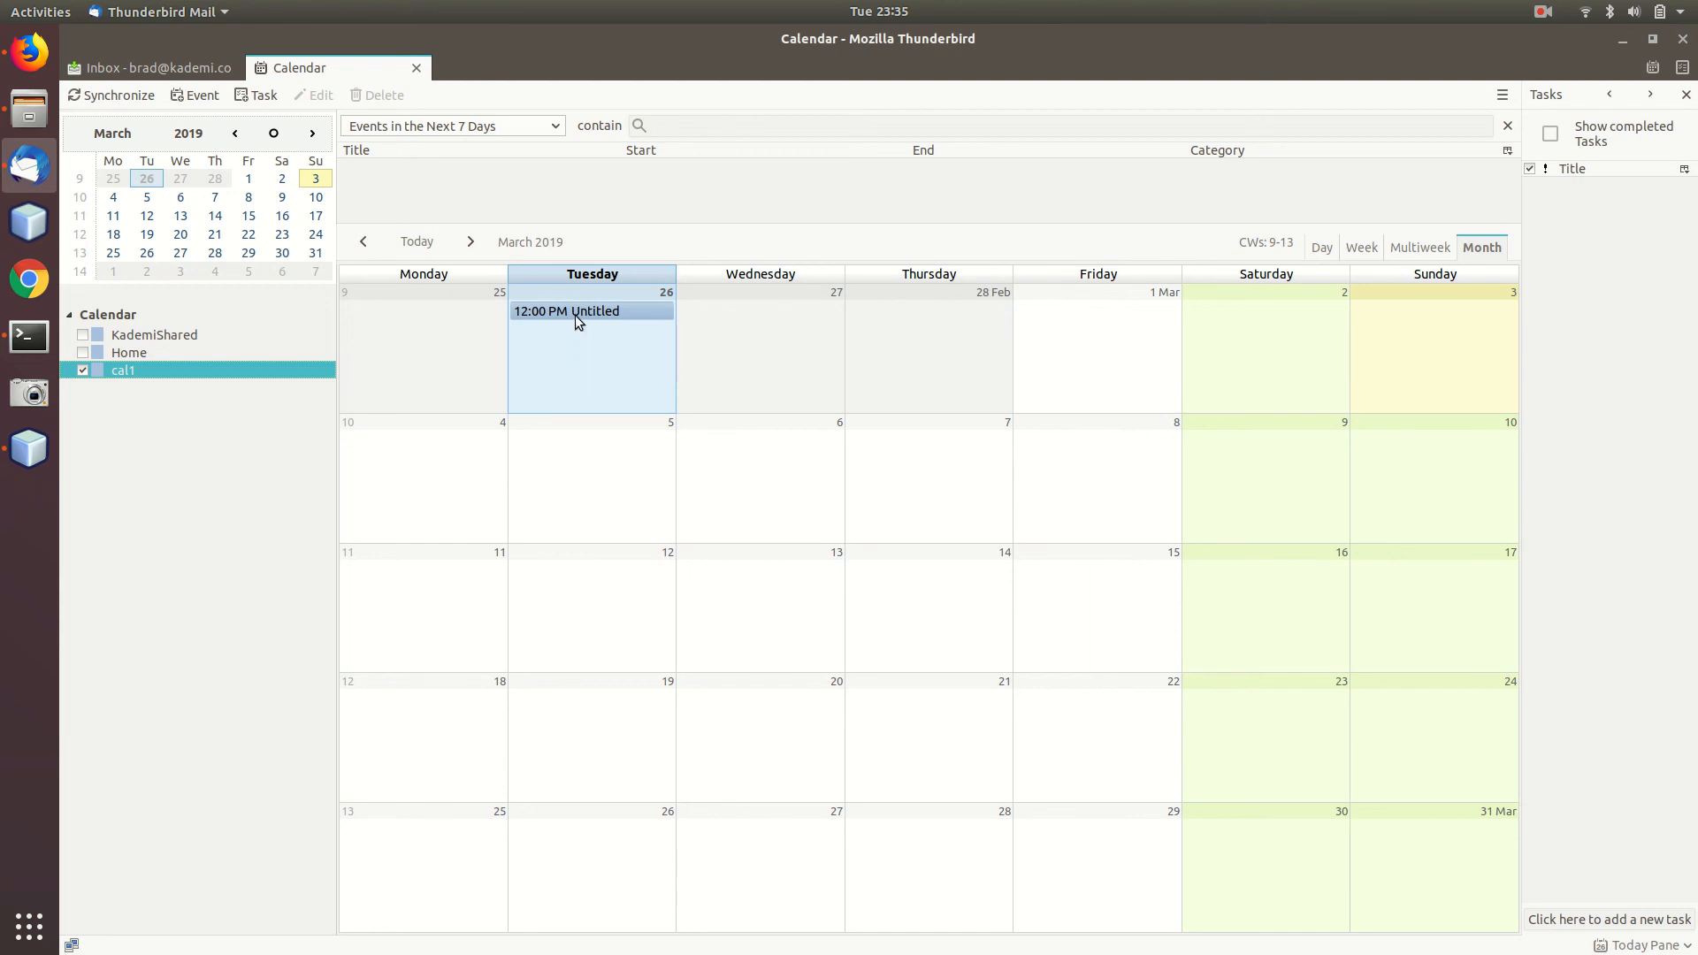
Open the Untitled event, try the title 'Test event', then close it without saving.
key("alt+Tab")
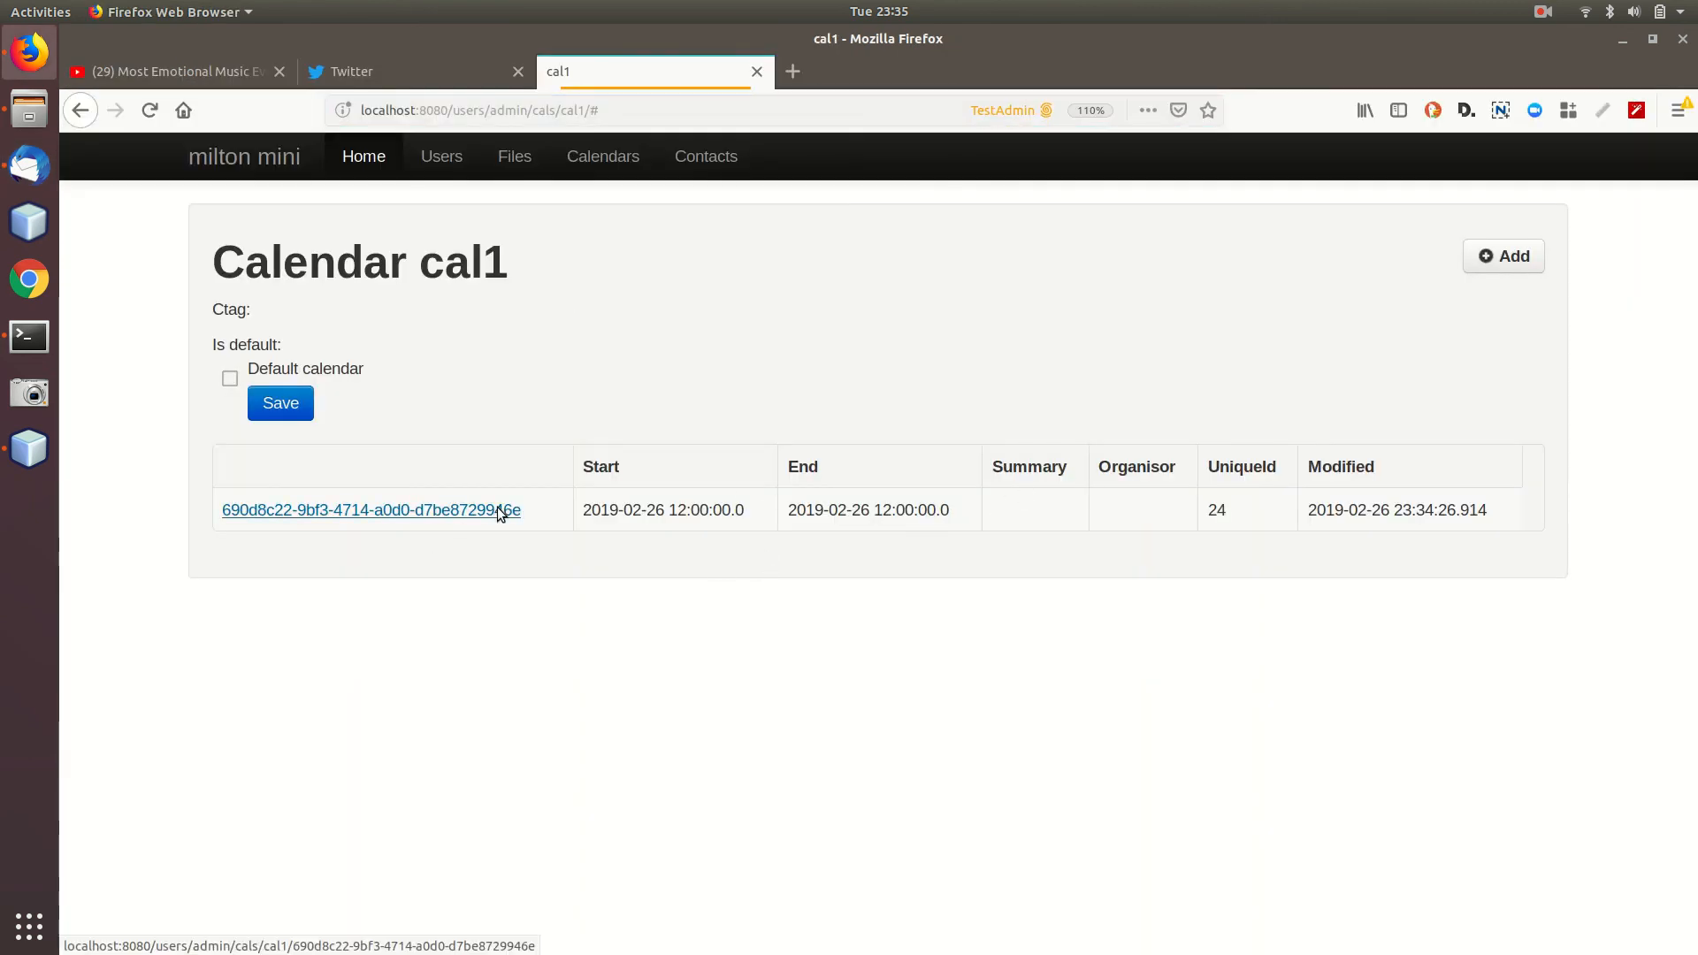
key("alt+Tab")
double_click(598, 310)
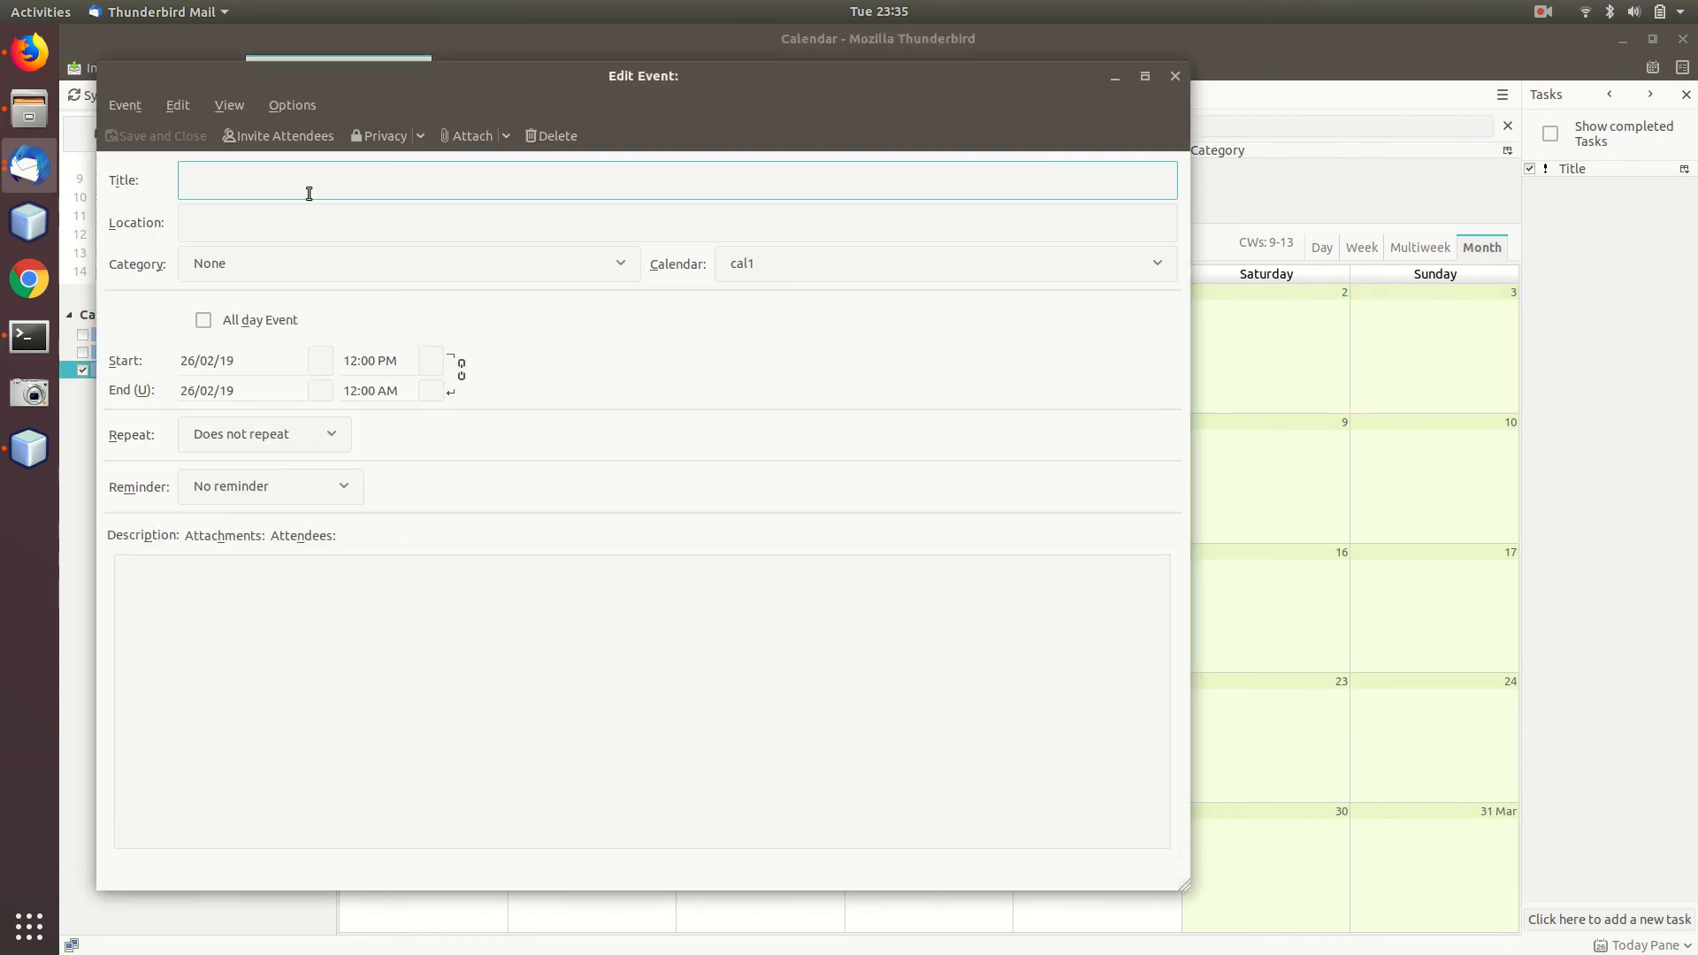
type("Test event")
left_click(284, 215)
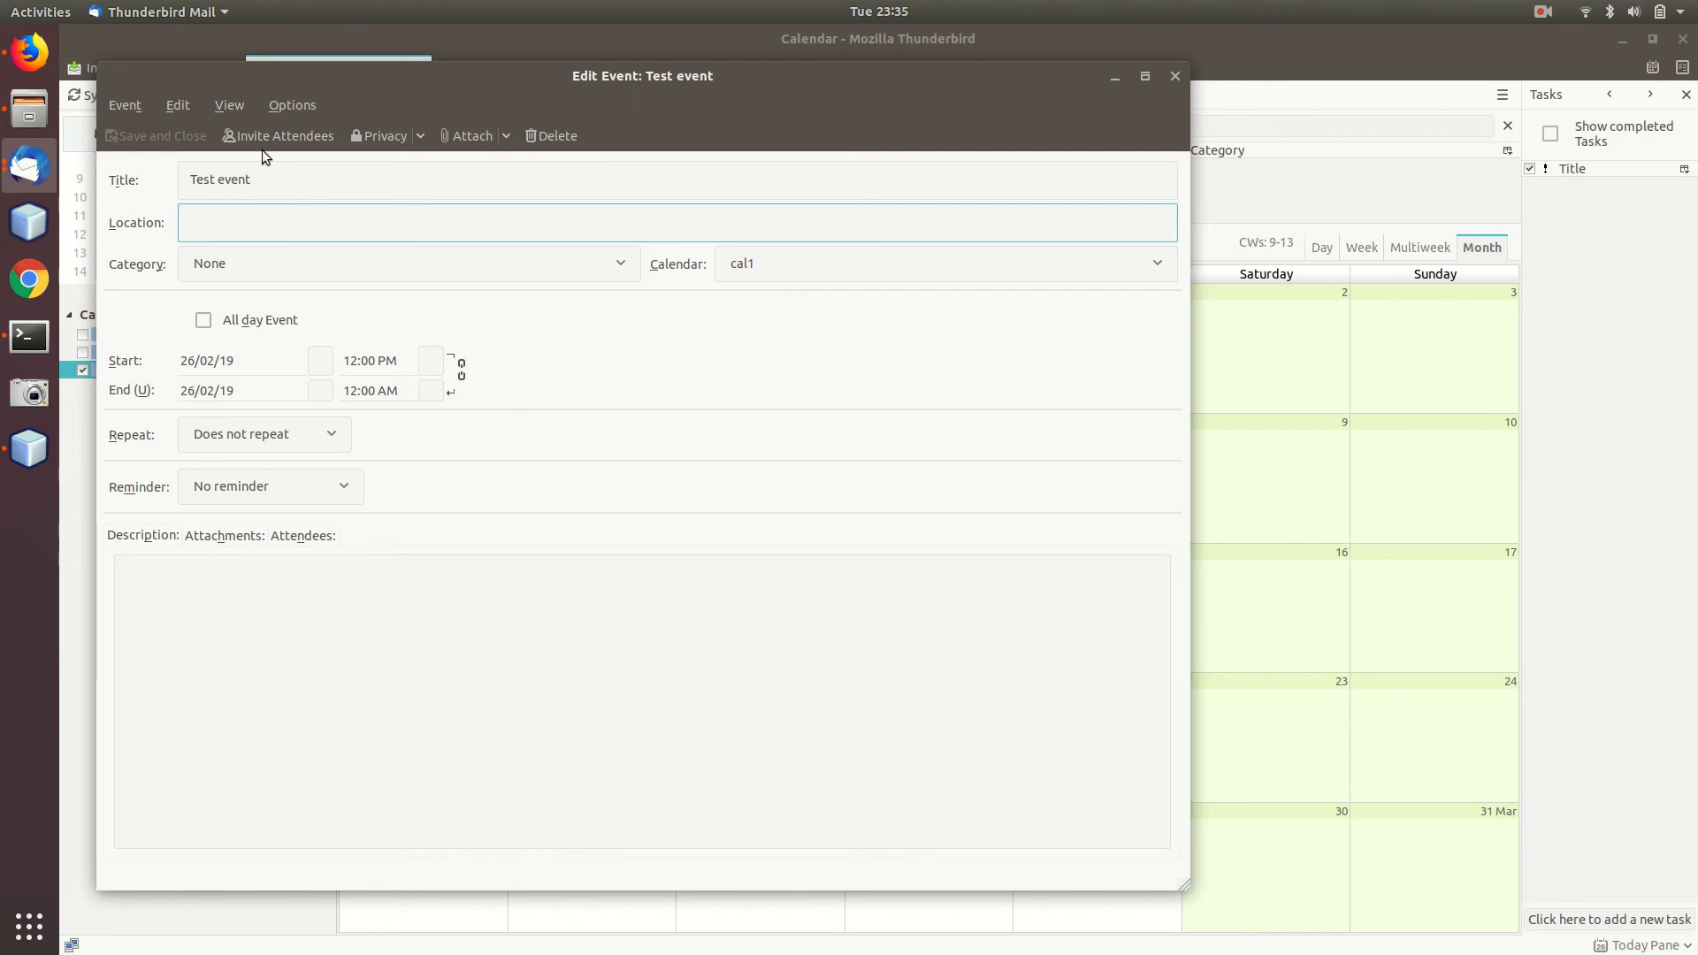
left_click(382, 252)
left_click(384, 215)
left_click(1175, 78)
left_click(492, 514)
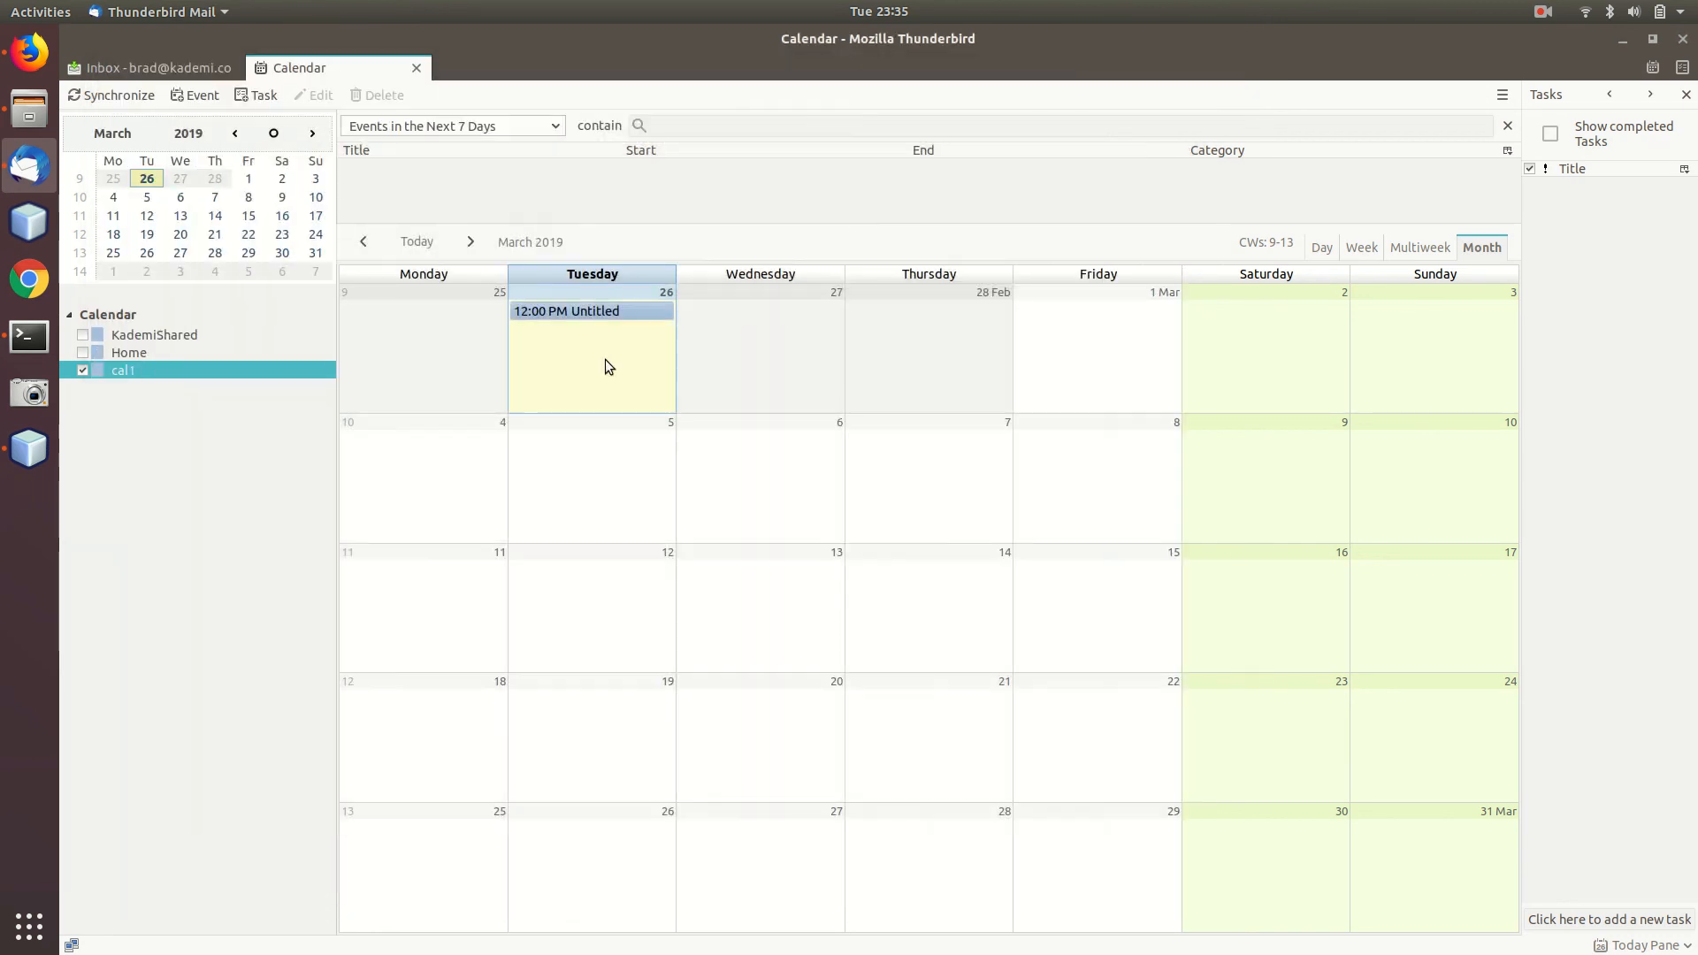
Move the Untitled 12:00 PM event from Tuesday 26 to Wednesday 27.
left_click_drag(585, 311, 809, 355)
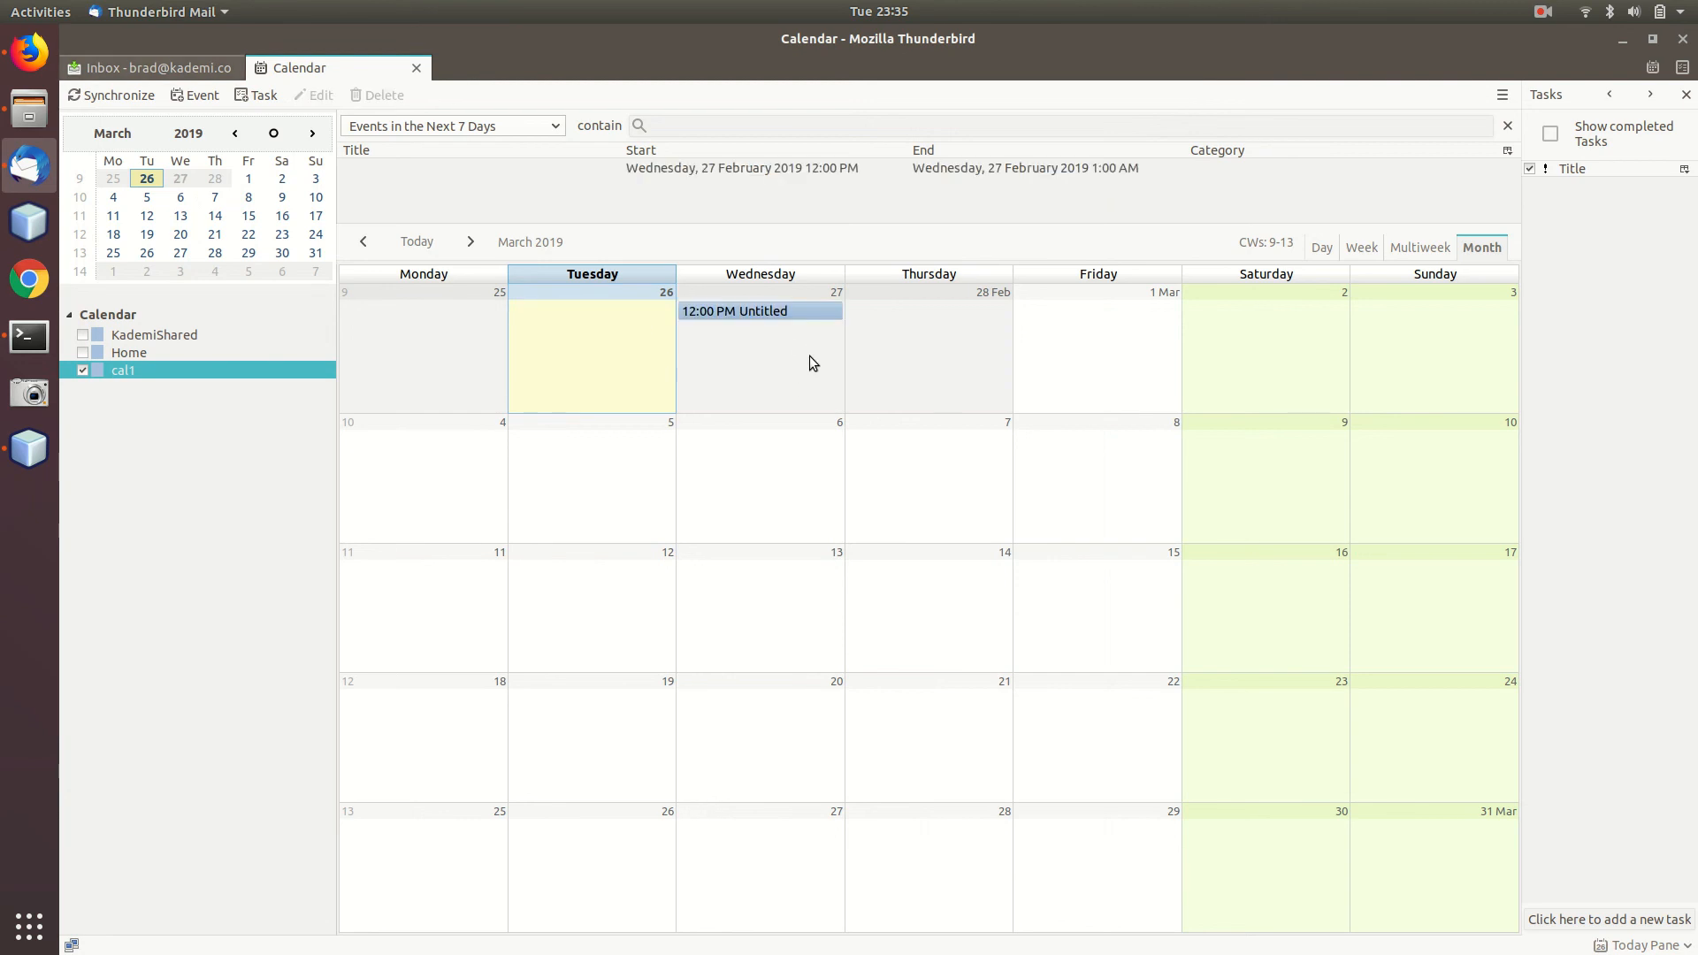
left_click(731, 331)
key("alt+Tab")
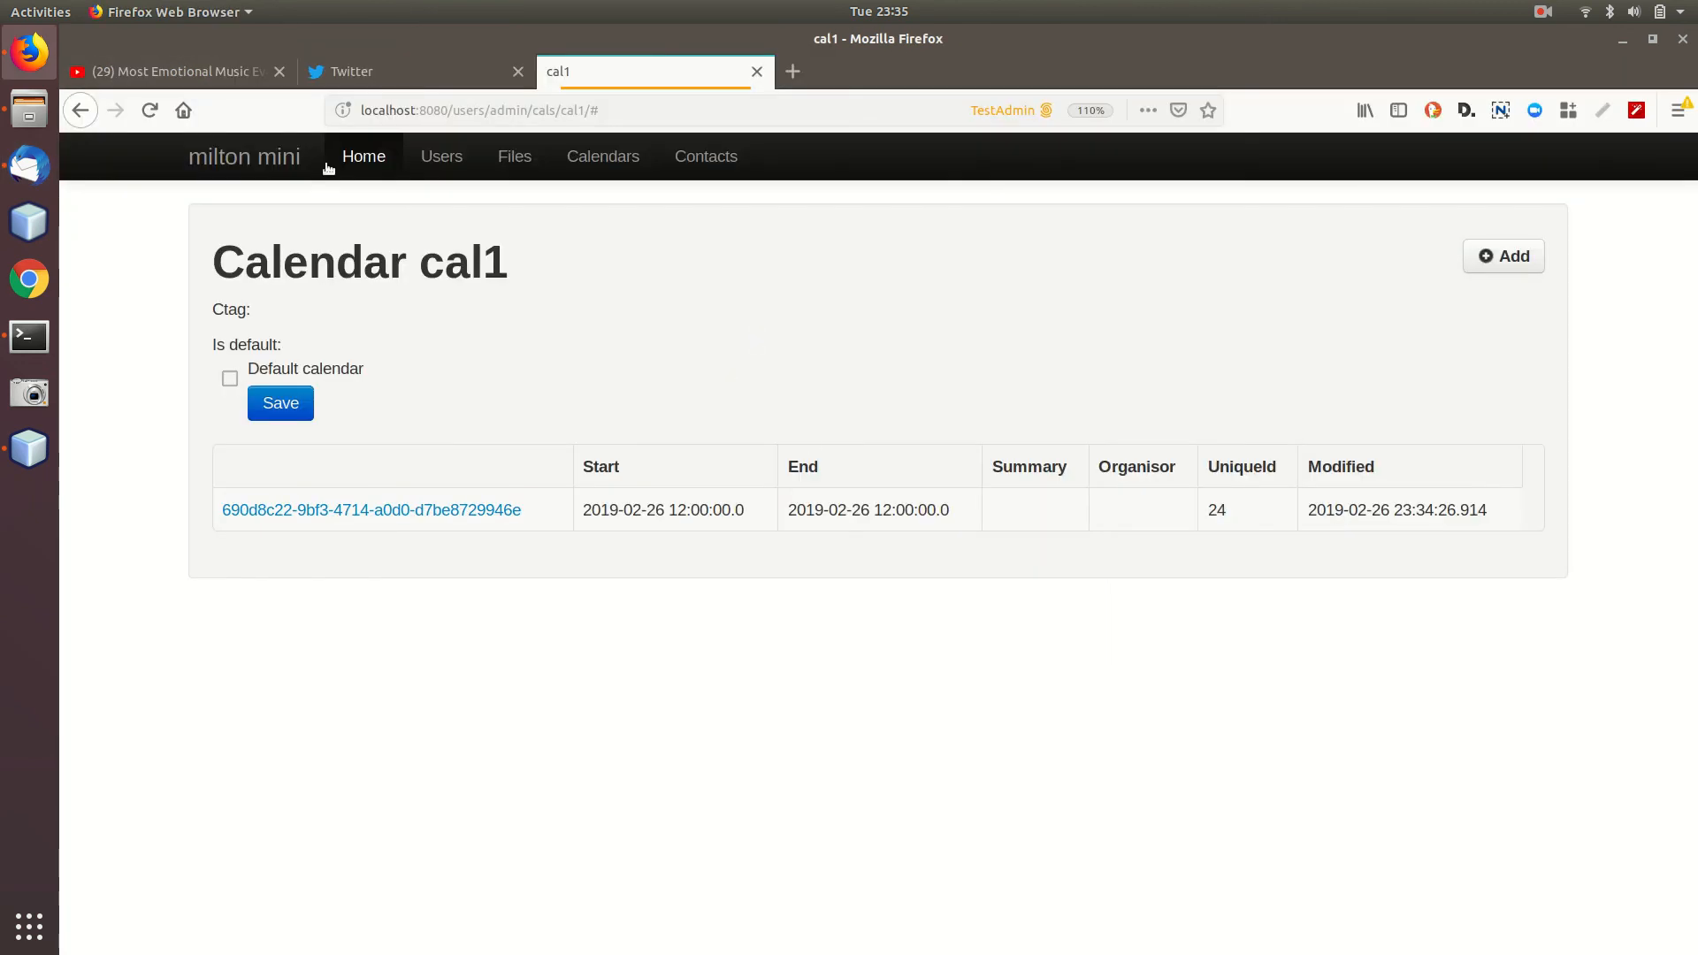
left_click(149, 110)
left_click_drag(703, 517, 612, 502)
left_click(645, 509)
left_click(441, 511)
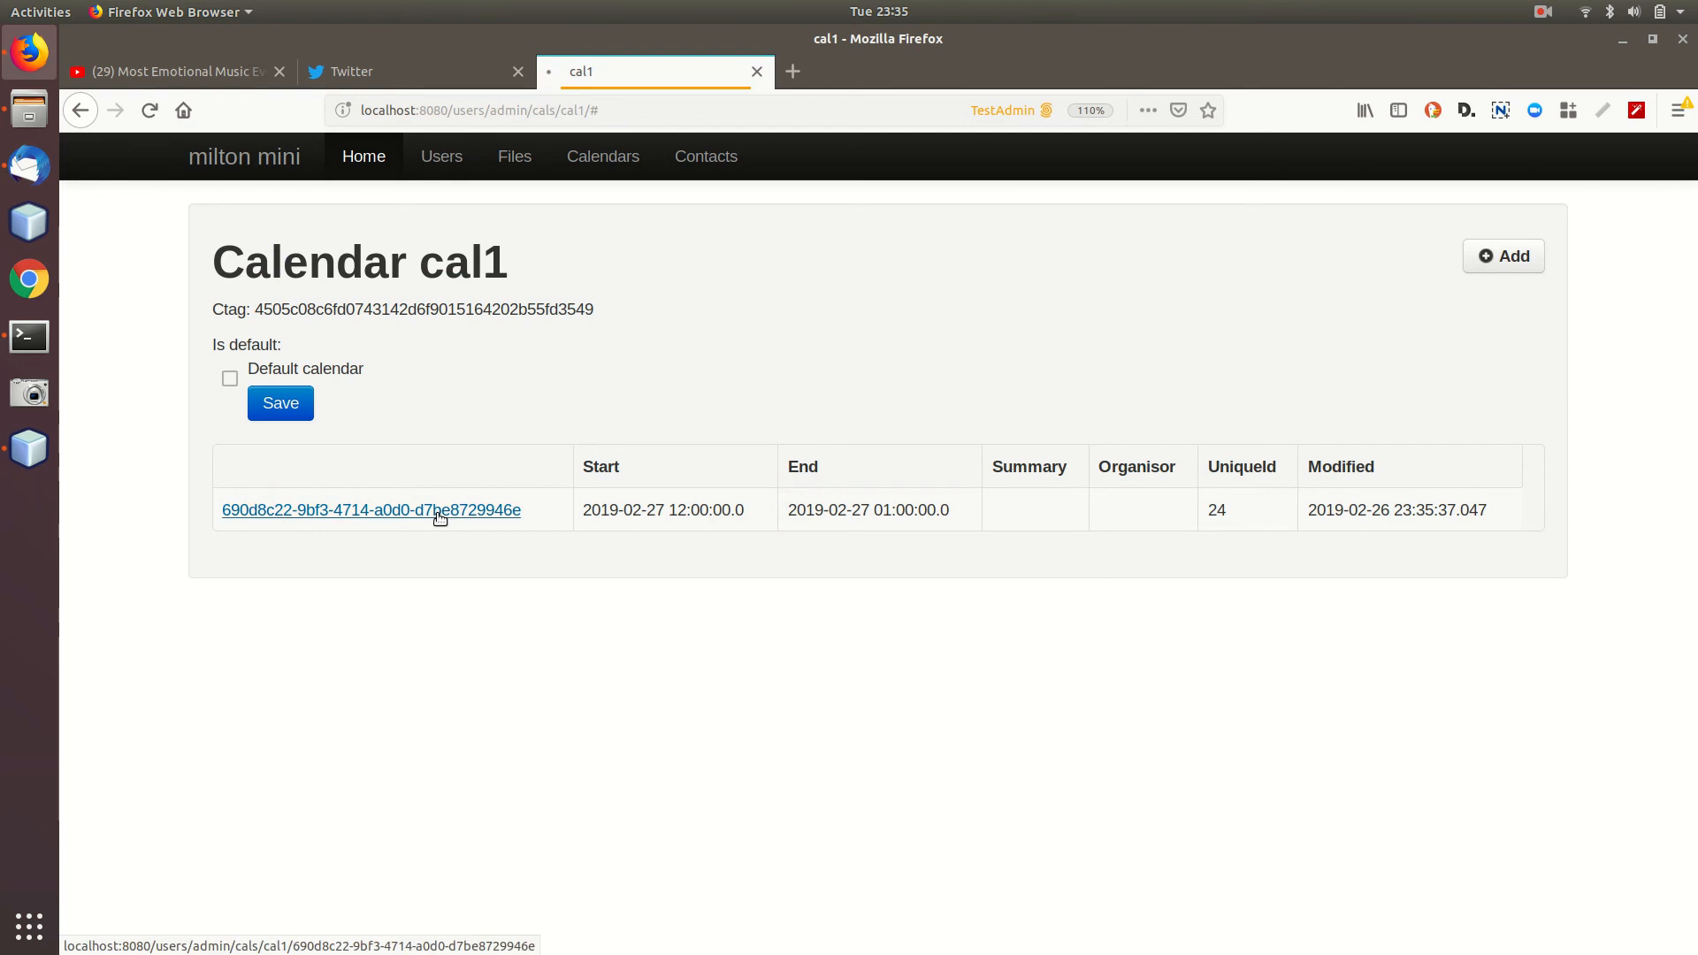
left_click(791, 568)
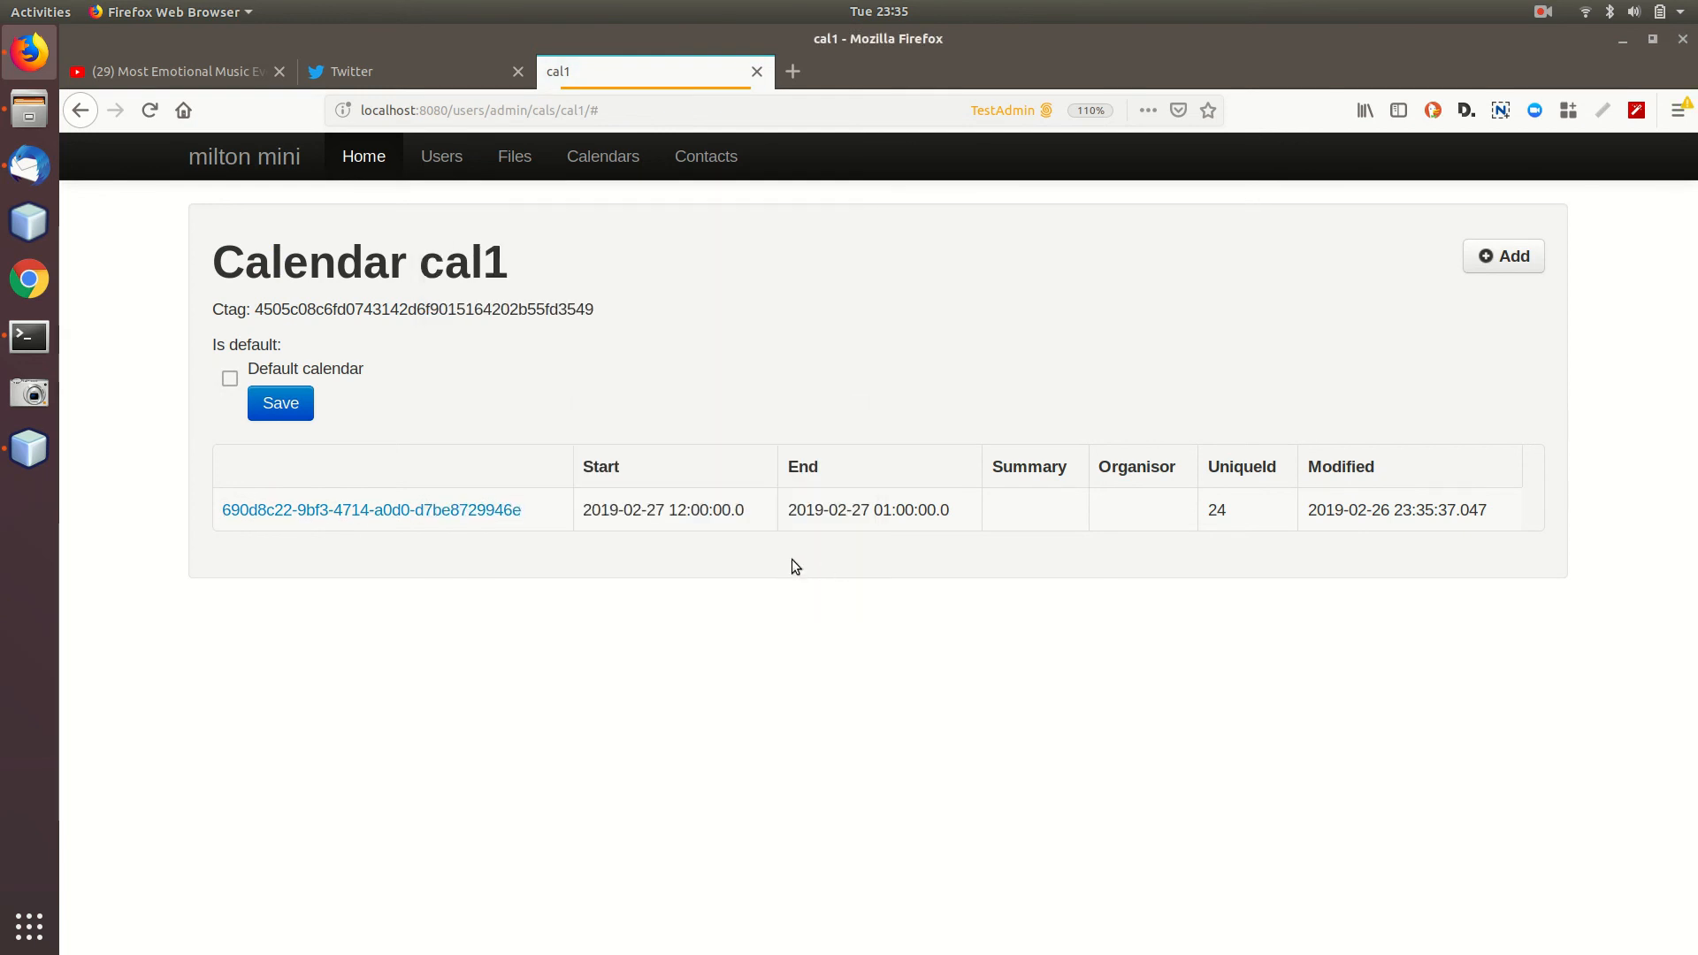
left_click(388, 522)
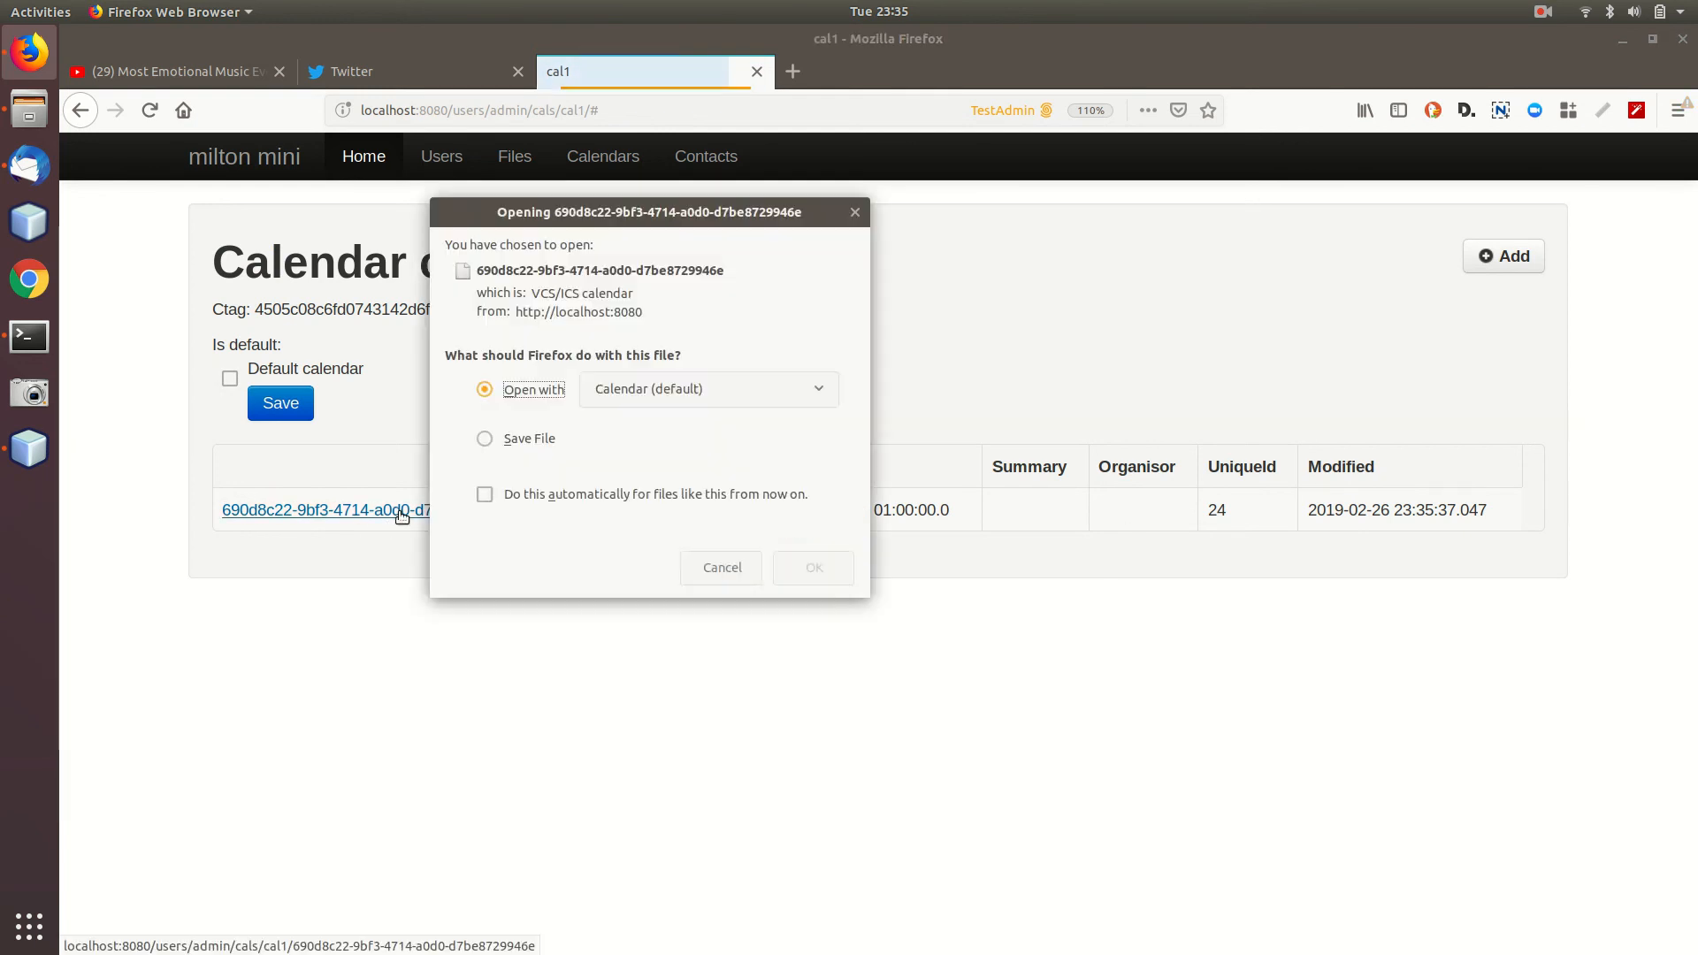
left_click(719, 560)
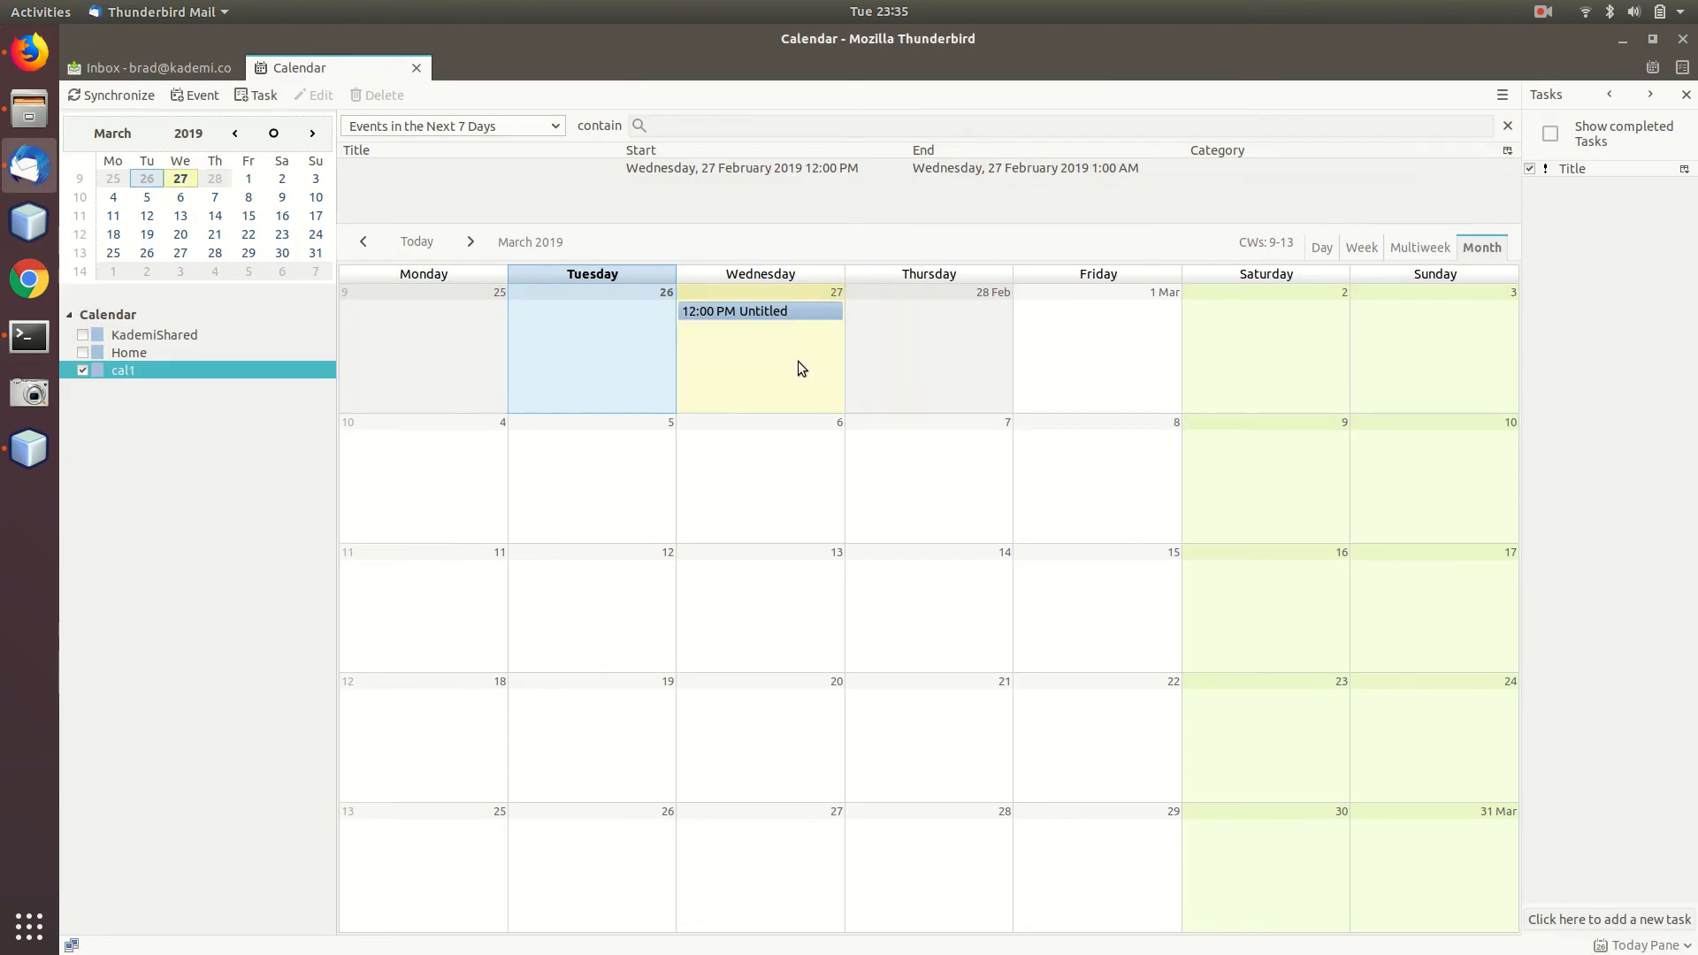
Create 'Test Event 2' at location 'Test Loc 2' on Tuesday 26, 11:00 PM, and save it.
right_click(625, 358)
left_click(645, 372)
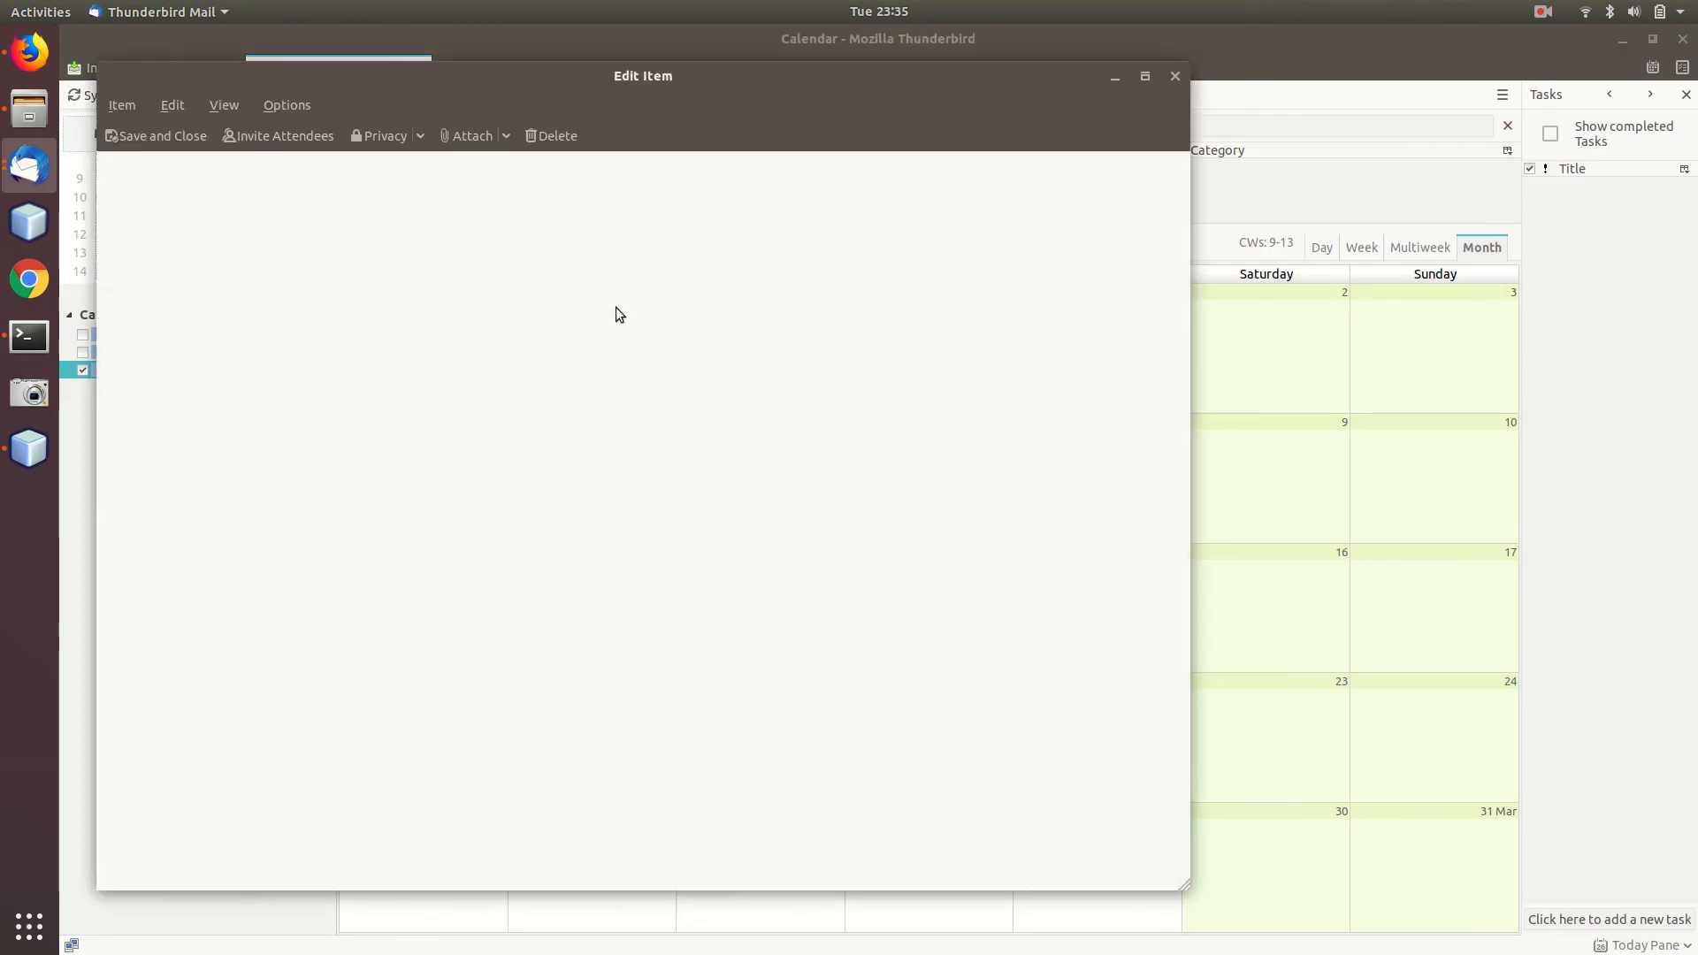
left_click(284, 173)
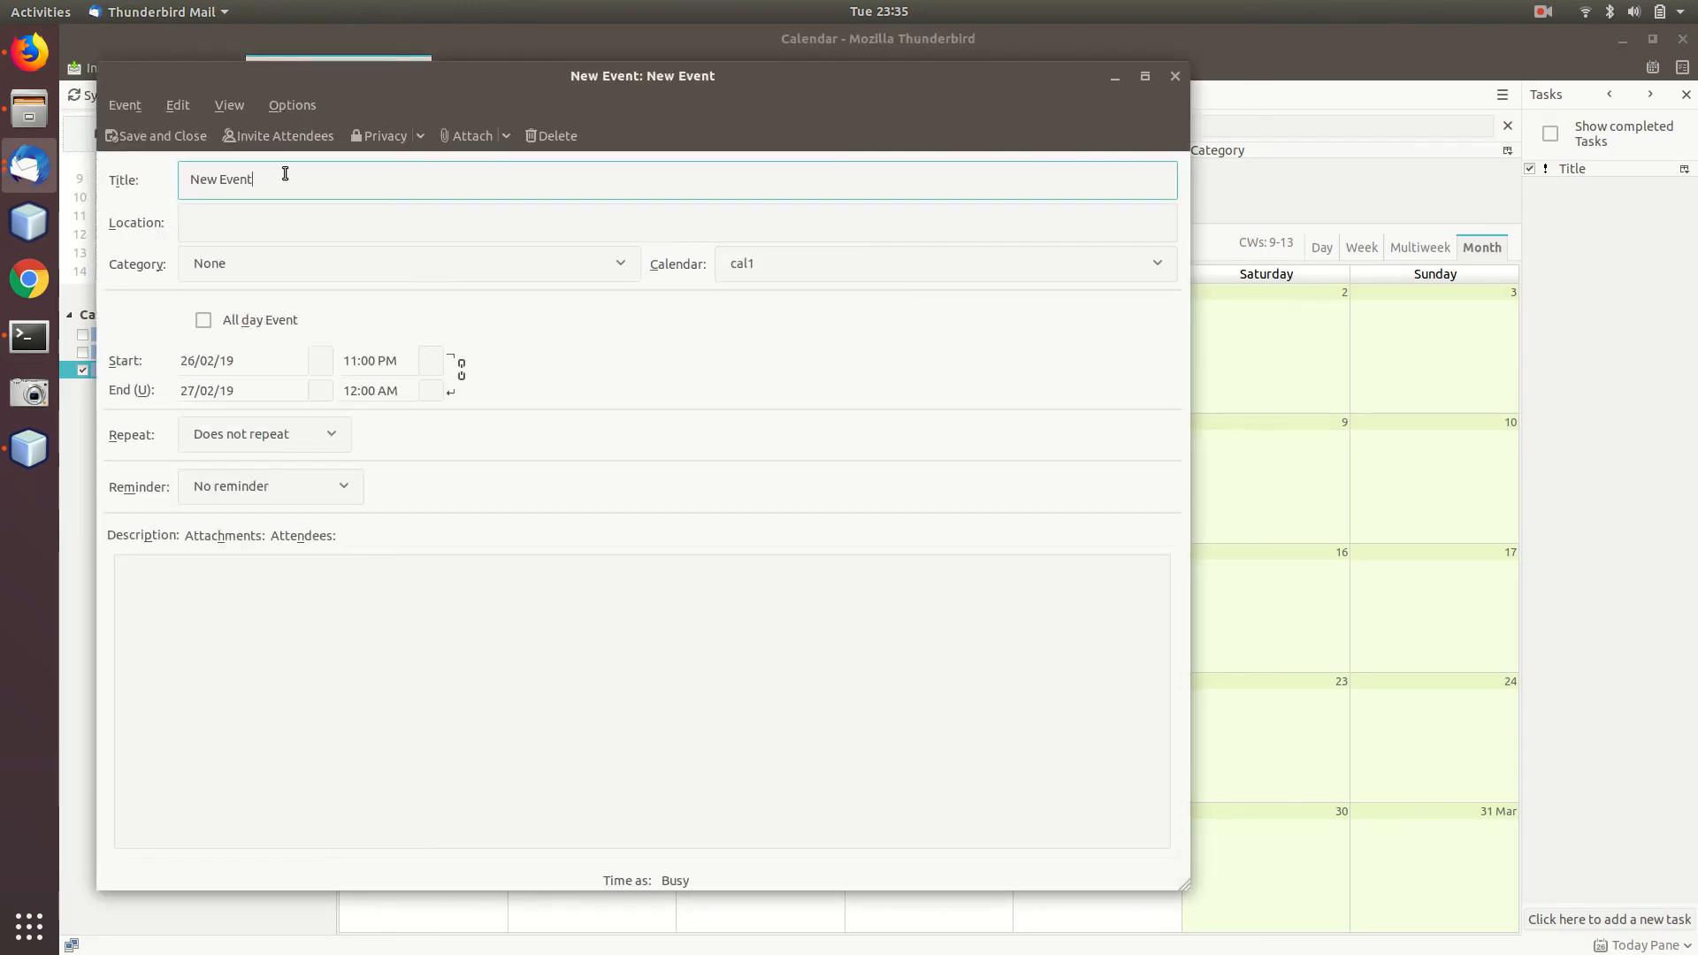
double_click(212, 180)
type("Test Event 2")
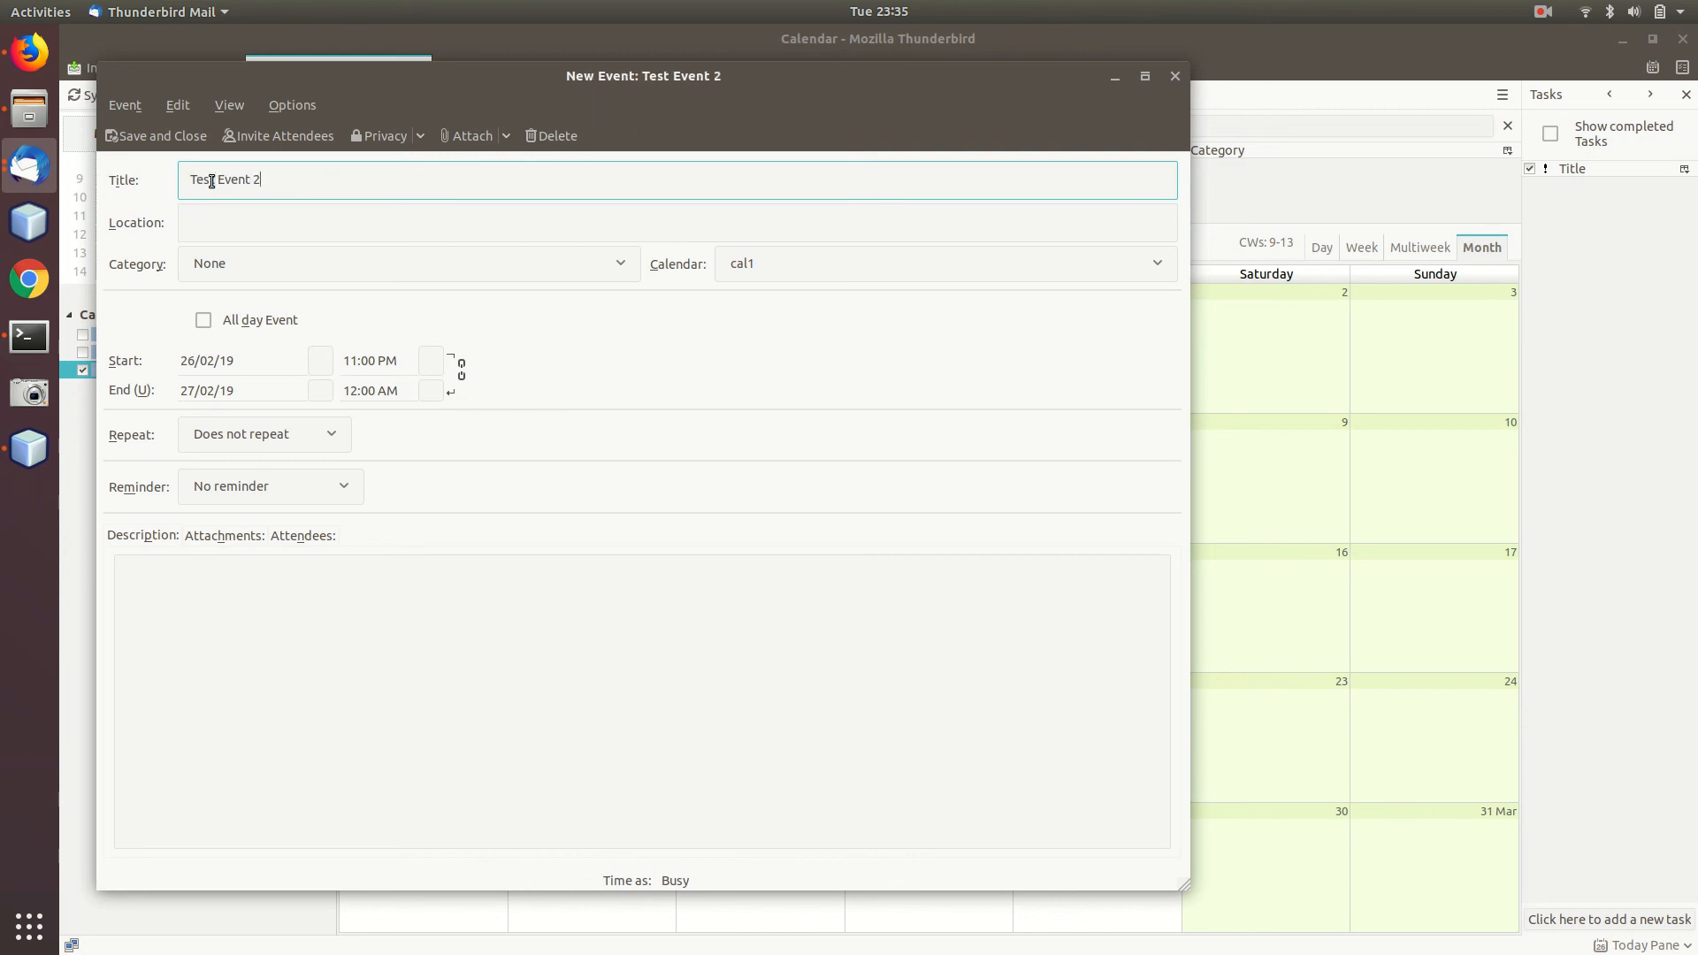
left_click(333, 232)
type("Test Loc 2")
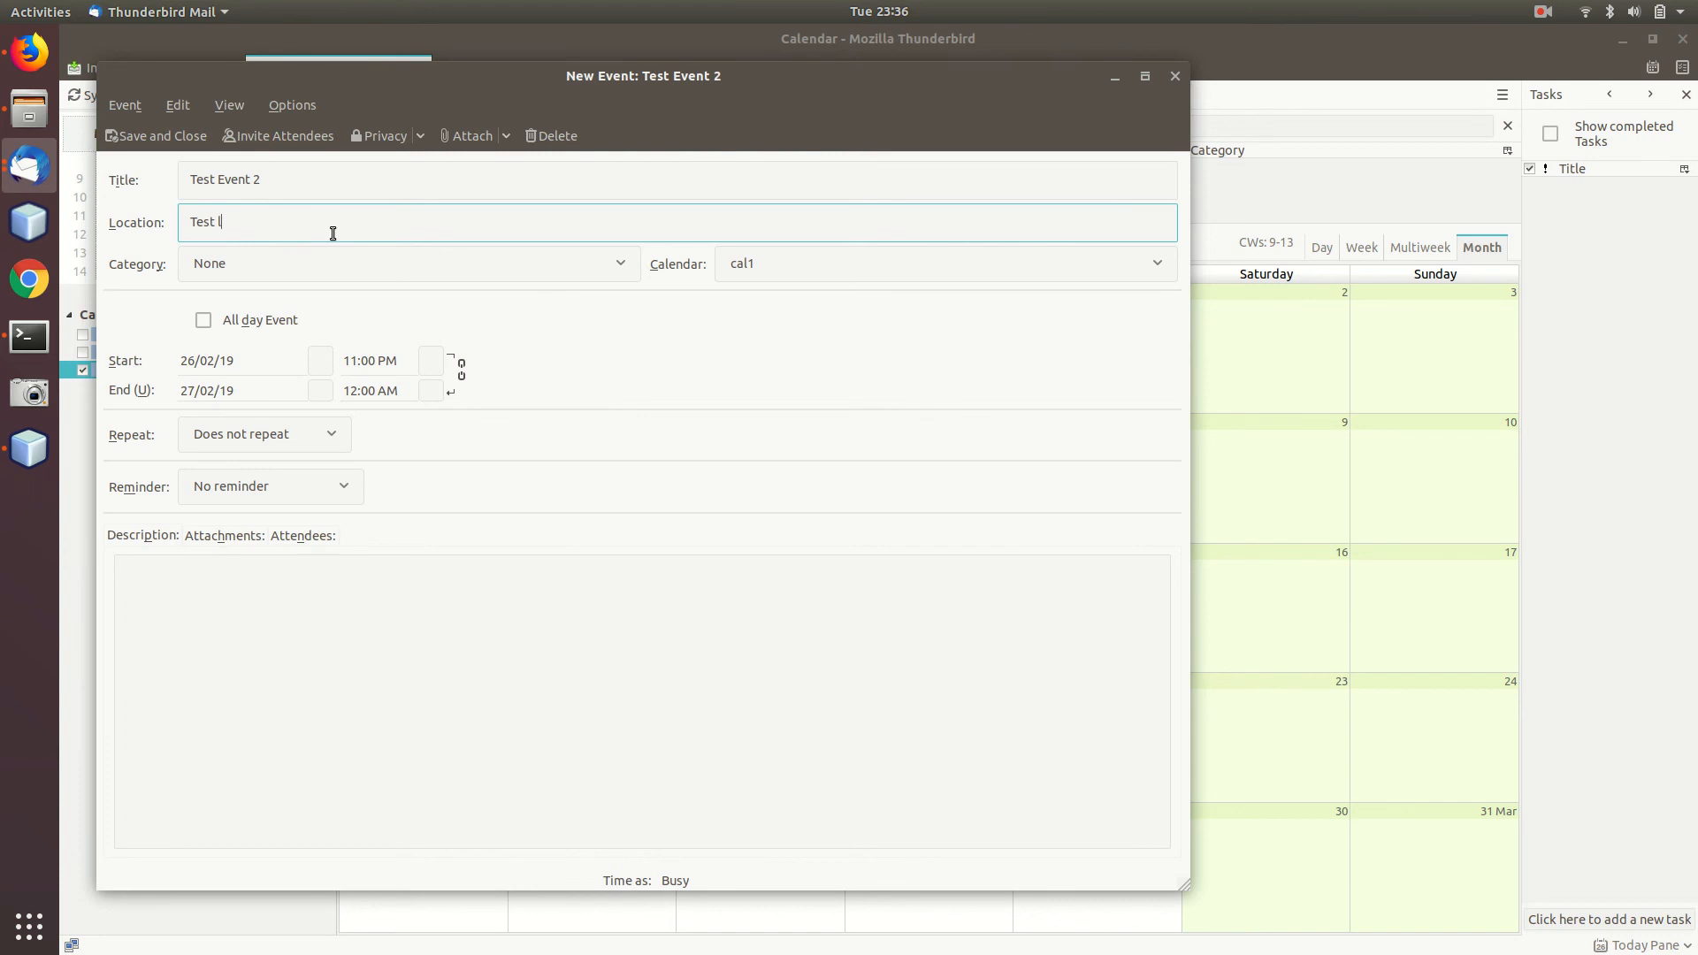
left_click(155, 135)
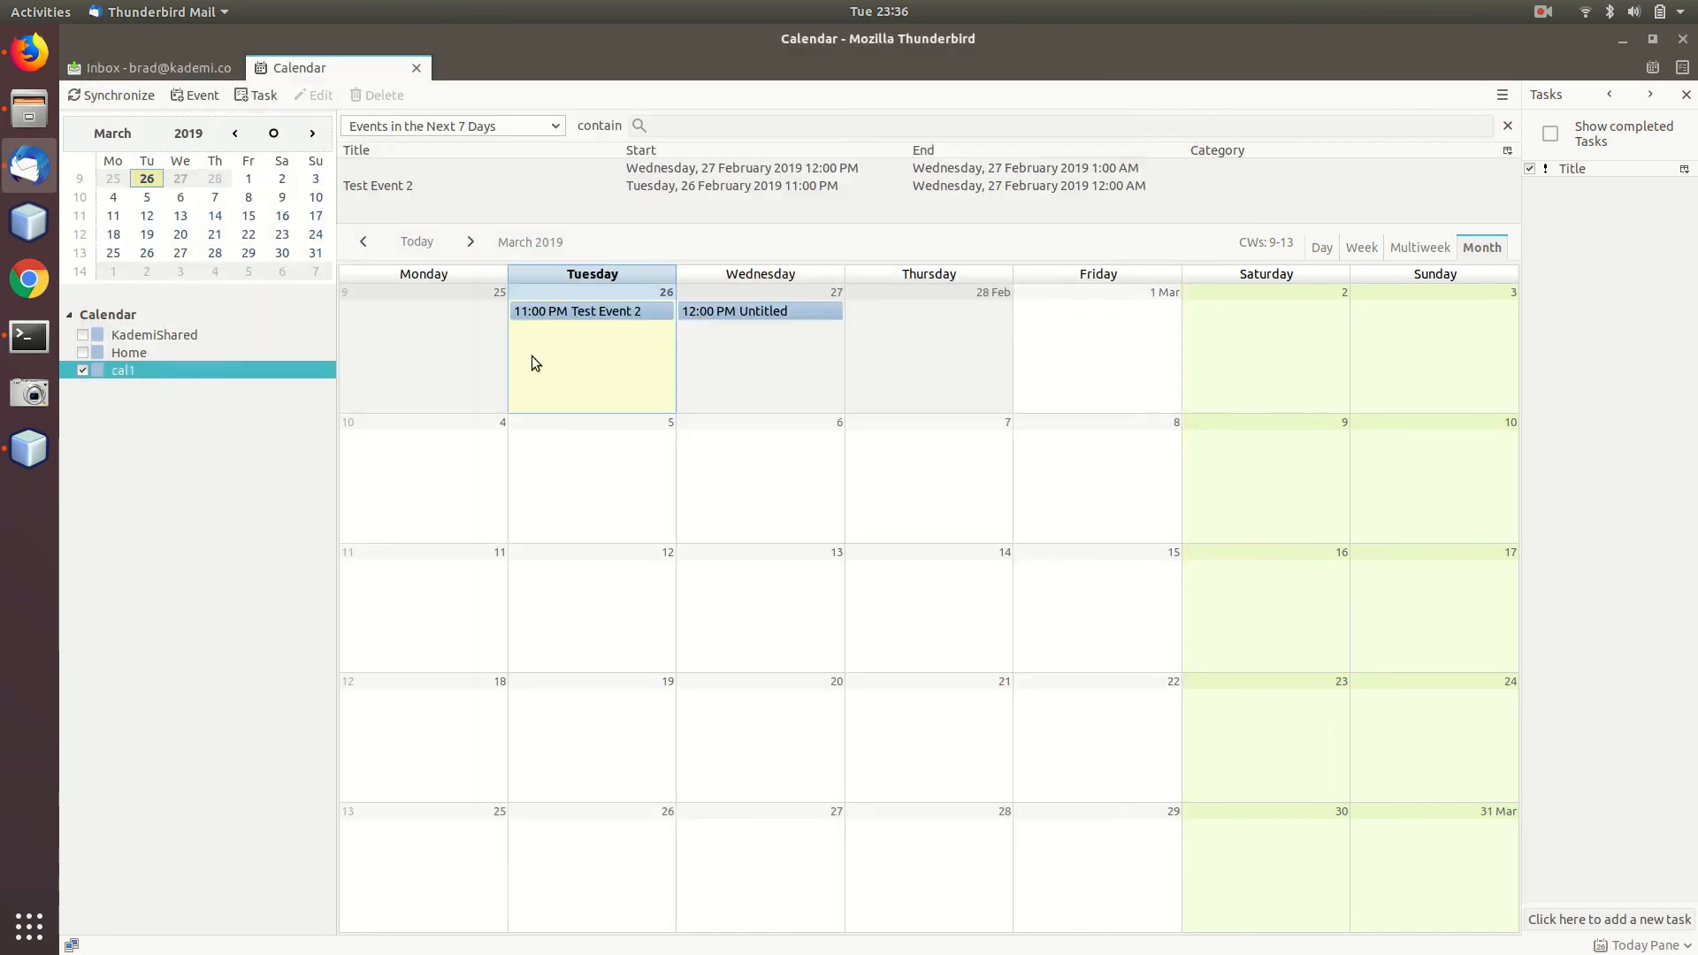
left_click(721, 373)
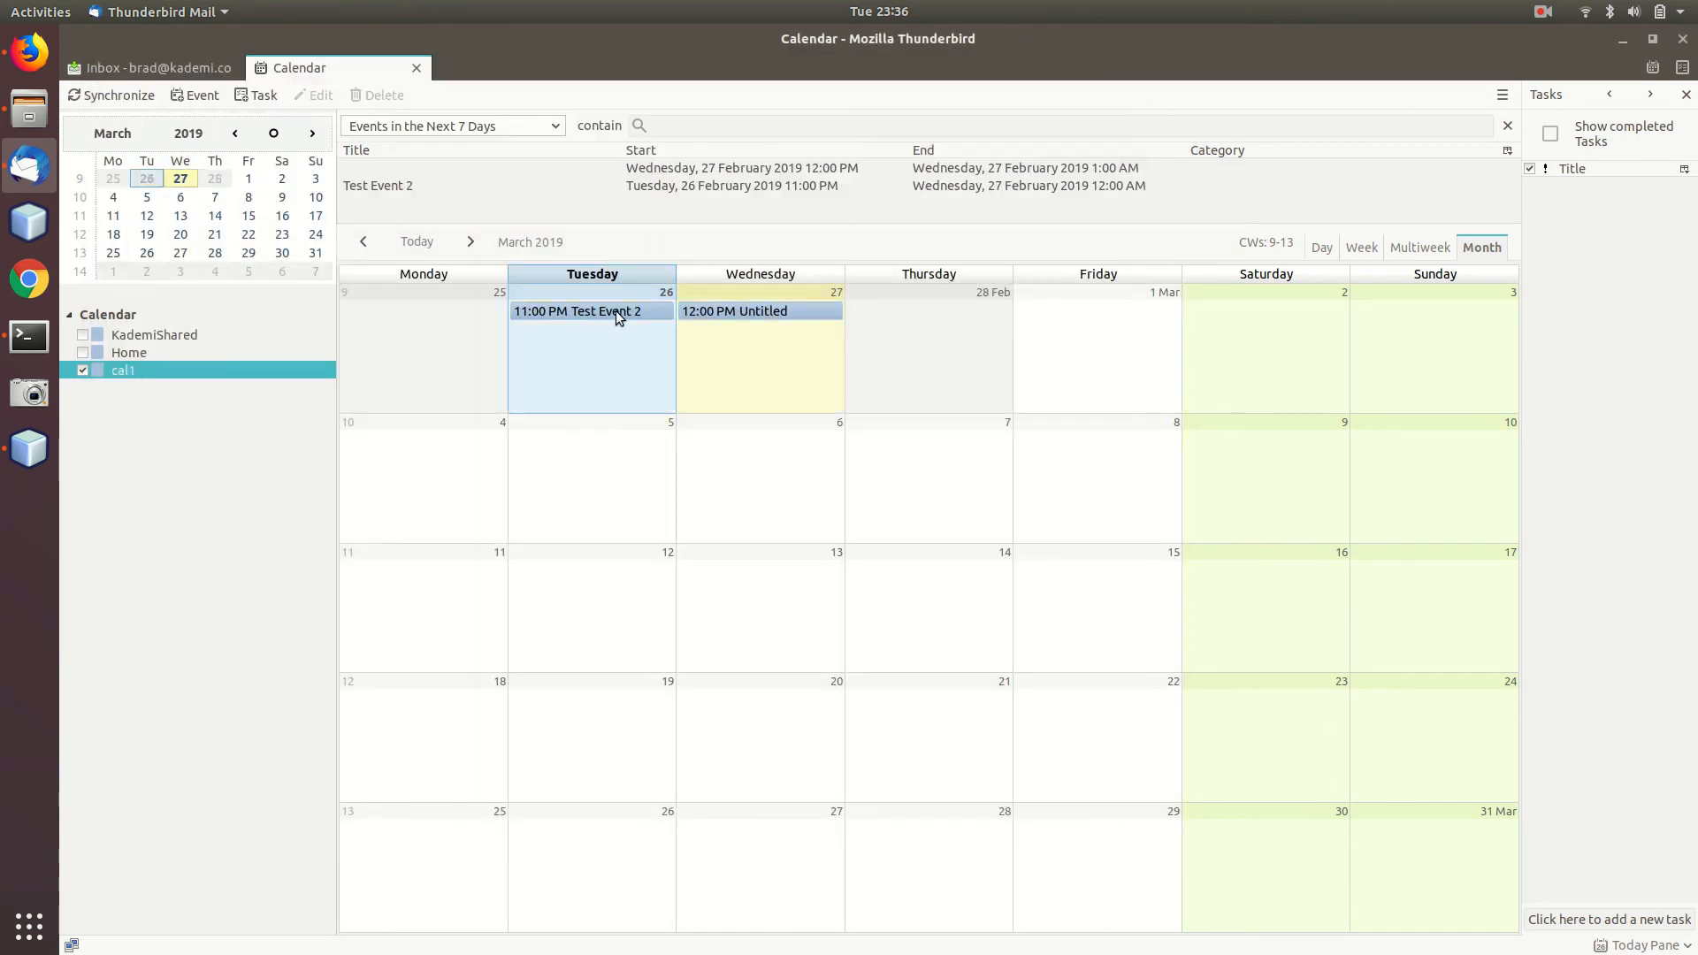
key("alt+Tab")
Reload cal1 to list Test Event 2, then browse Contacts, Calendars, Files, Users and home.
left_click(151, 110)
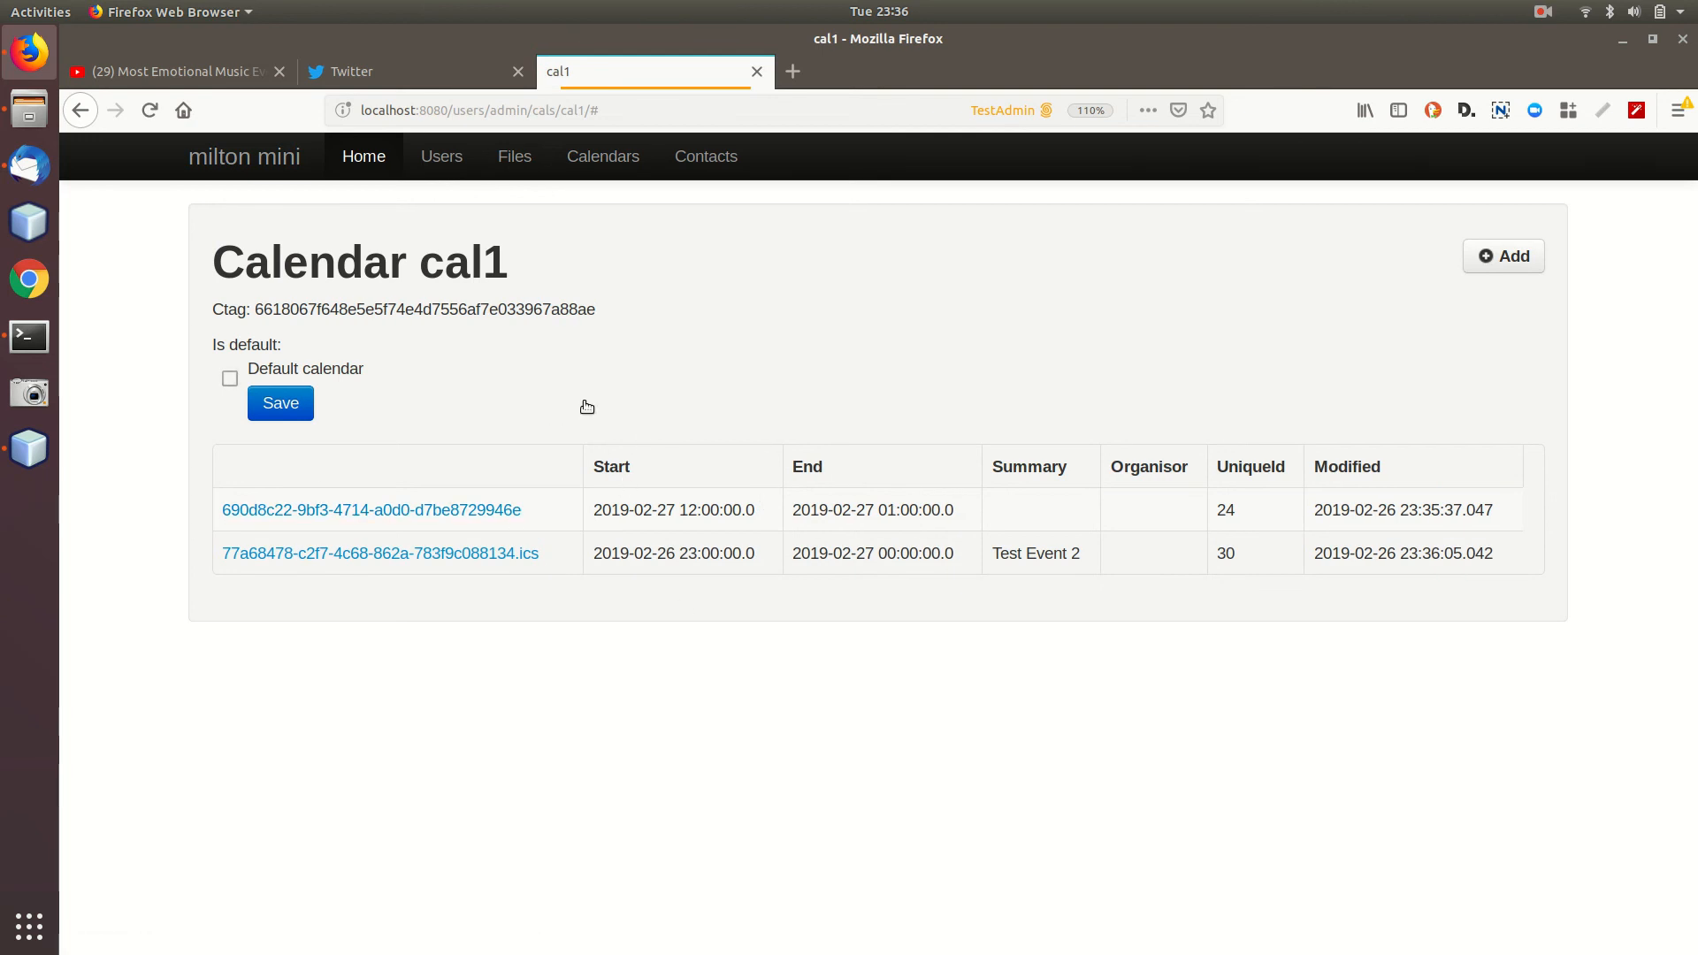
left_click(699, 169)
left_click(637, 159)
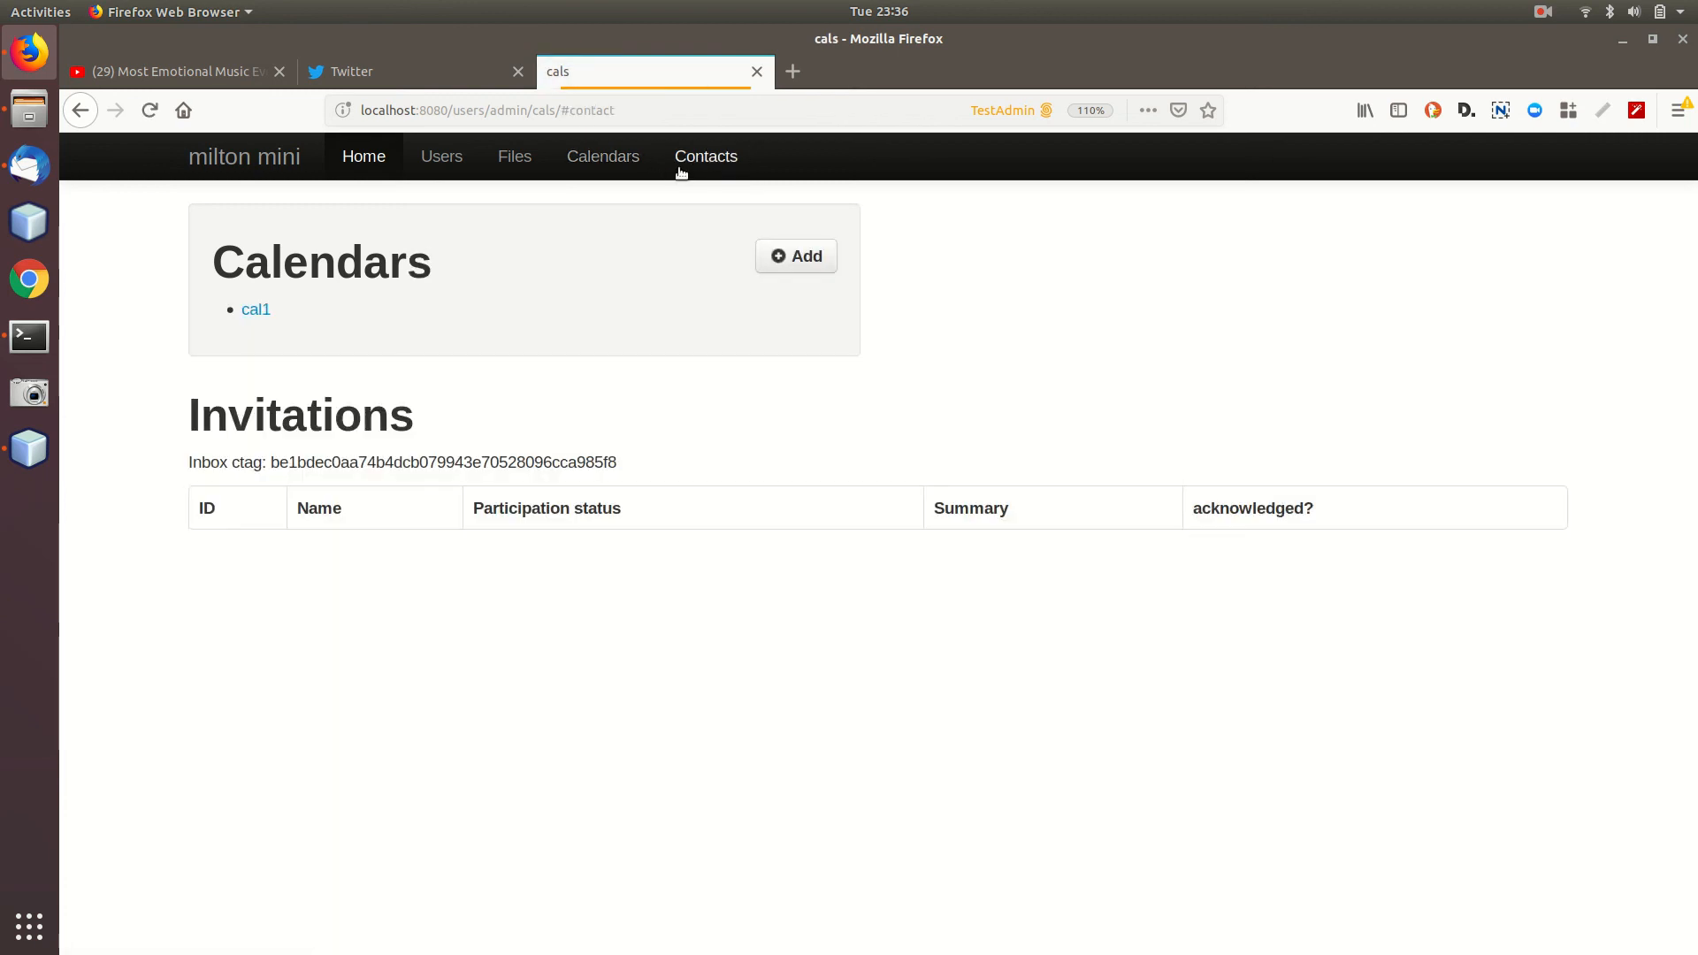
left_click(514, 161)
left_click(442, 164)
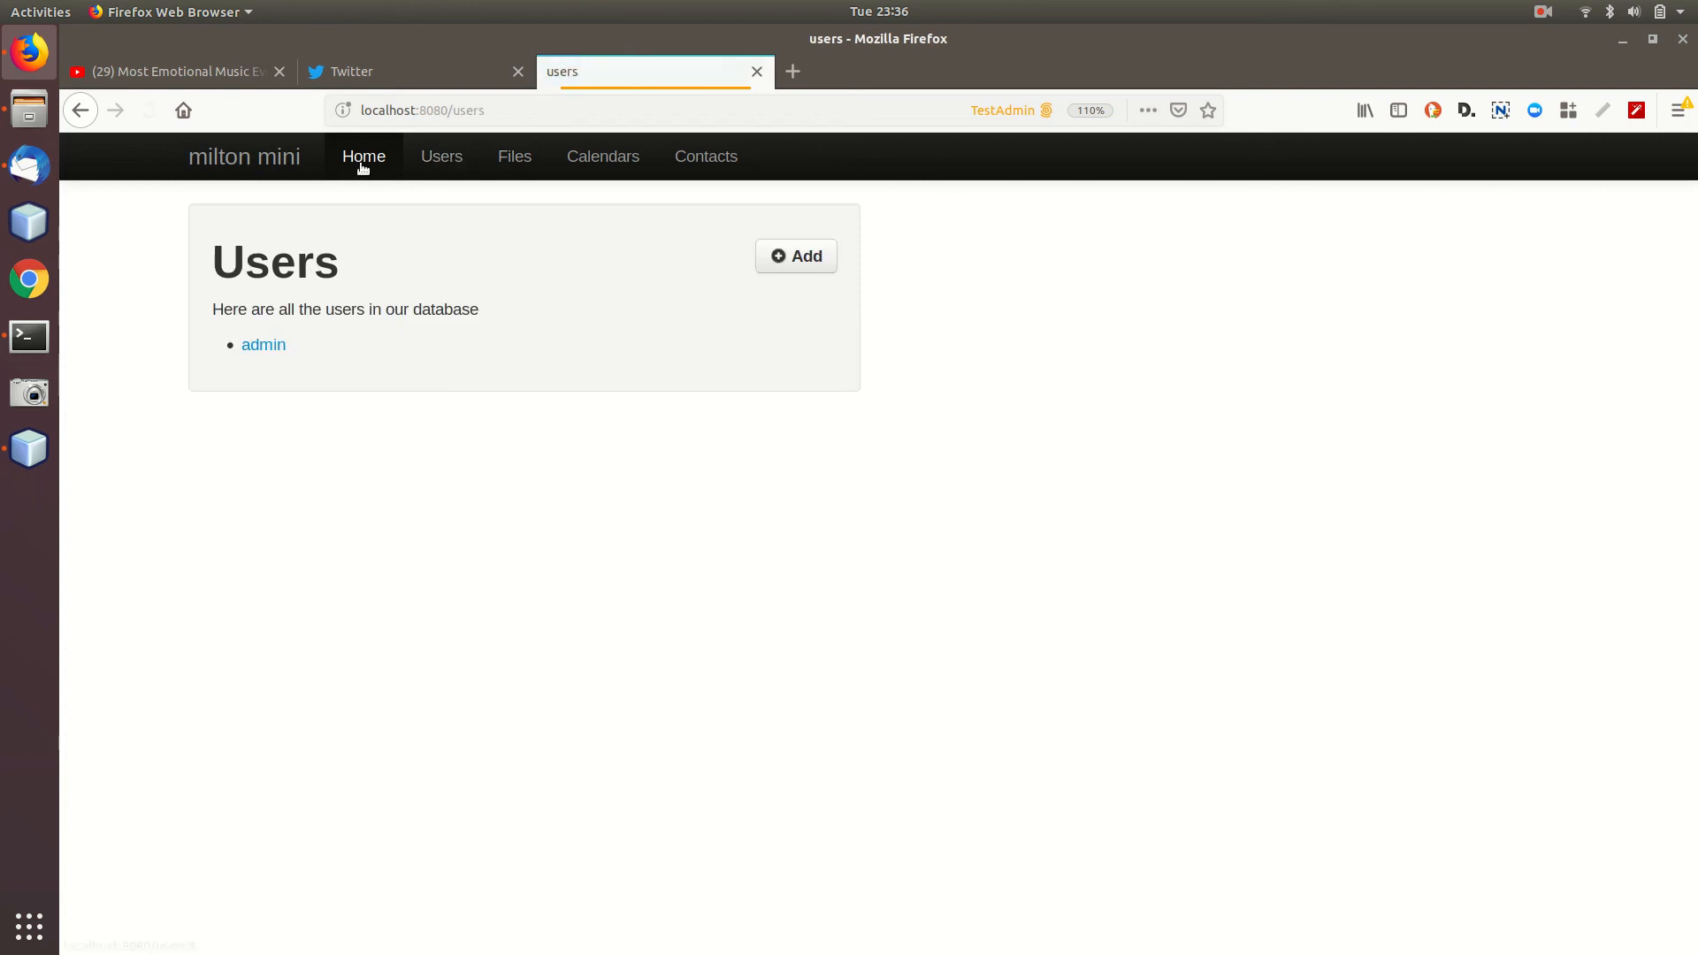
left_click(262, 168)
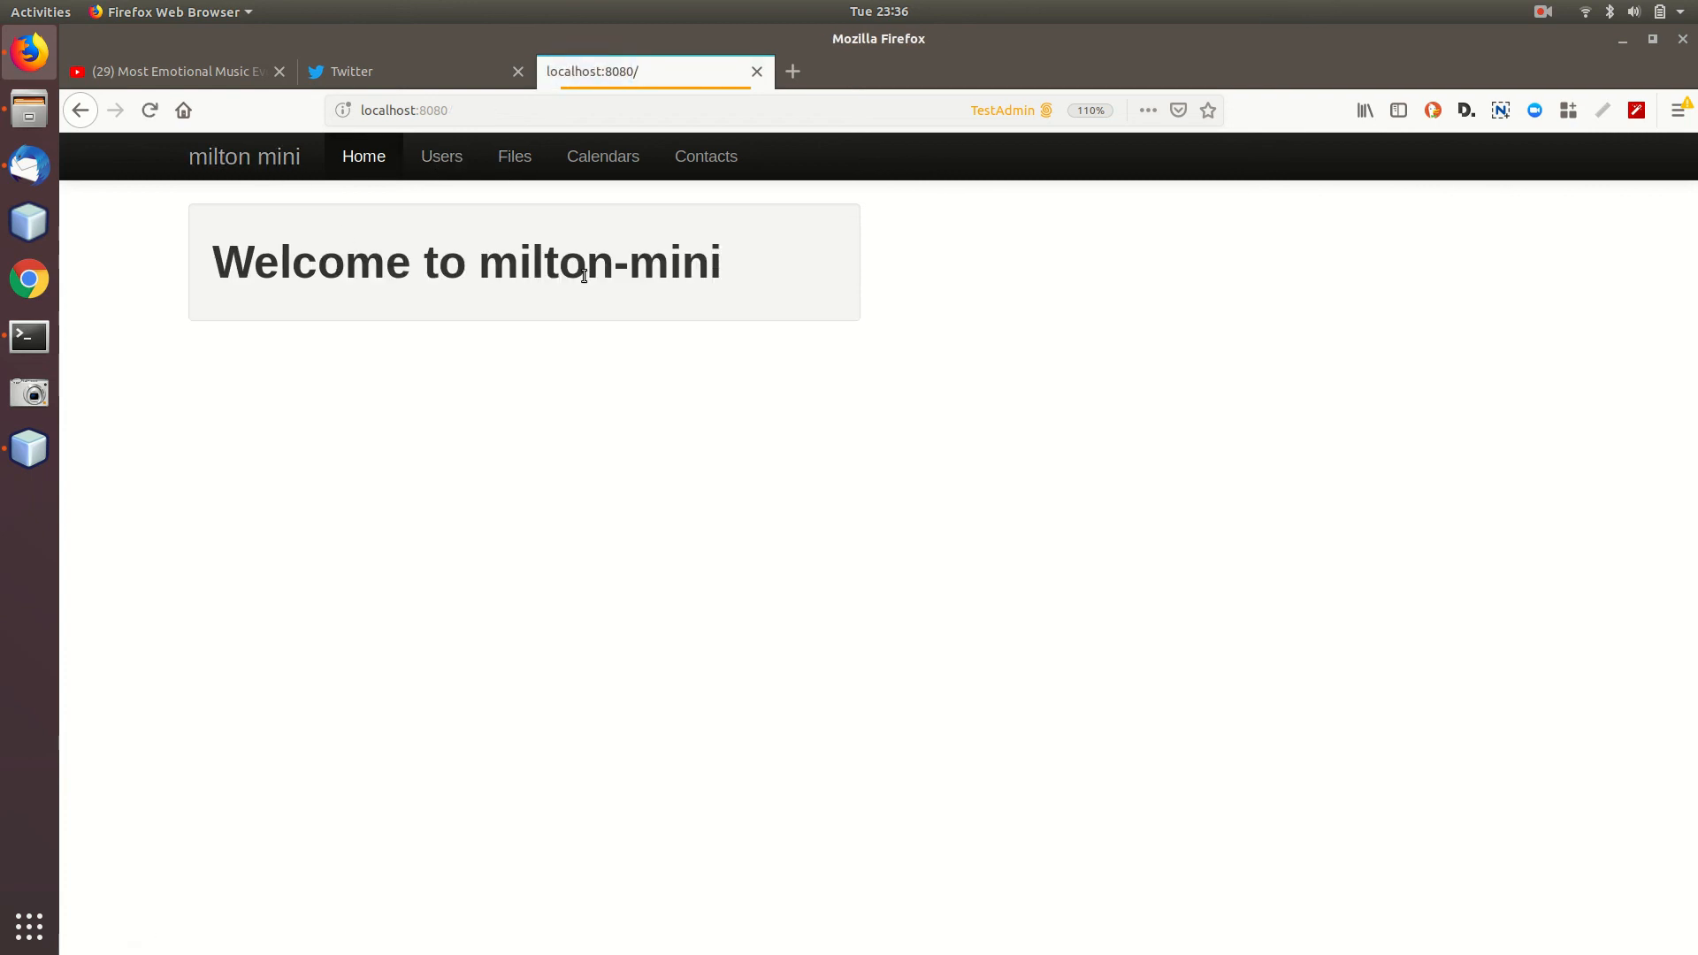